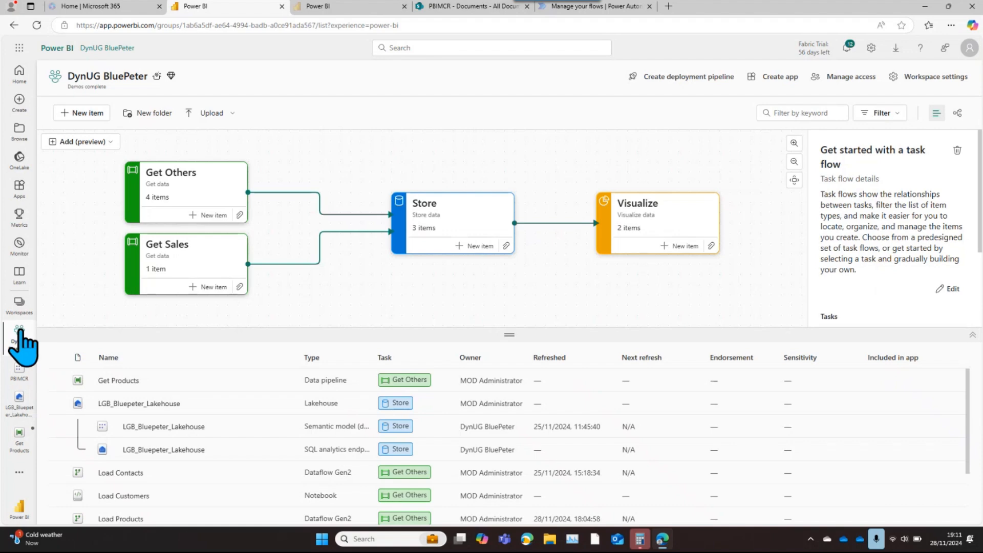
Switch to Power Automate and start a new automated cloud flow named "PBIMCR Demo"
left_click(467, 6)
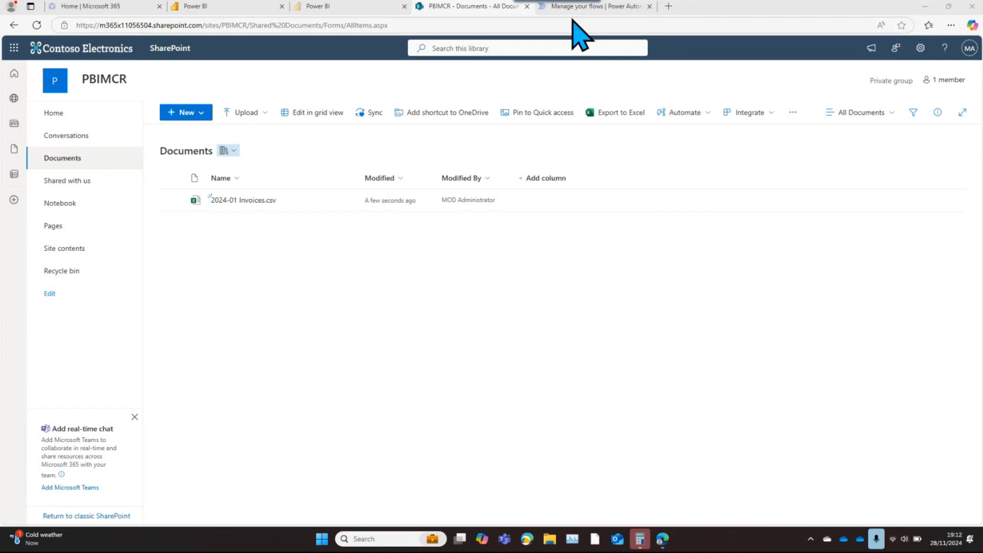
left_click(568, 9)
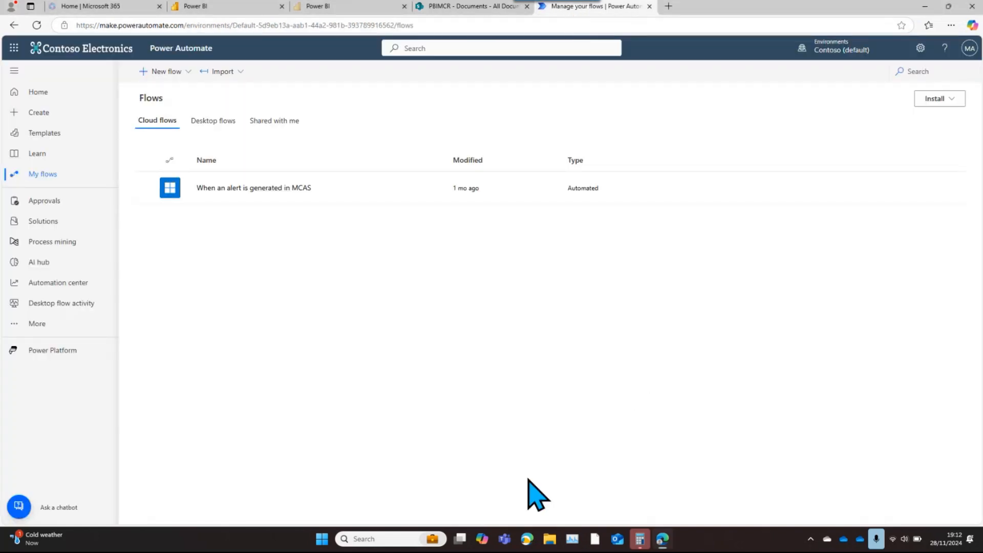
left_click(187, 72)
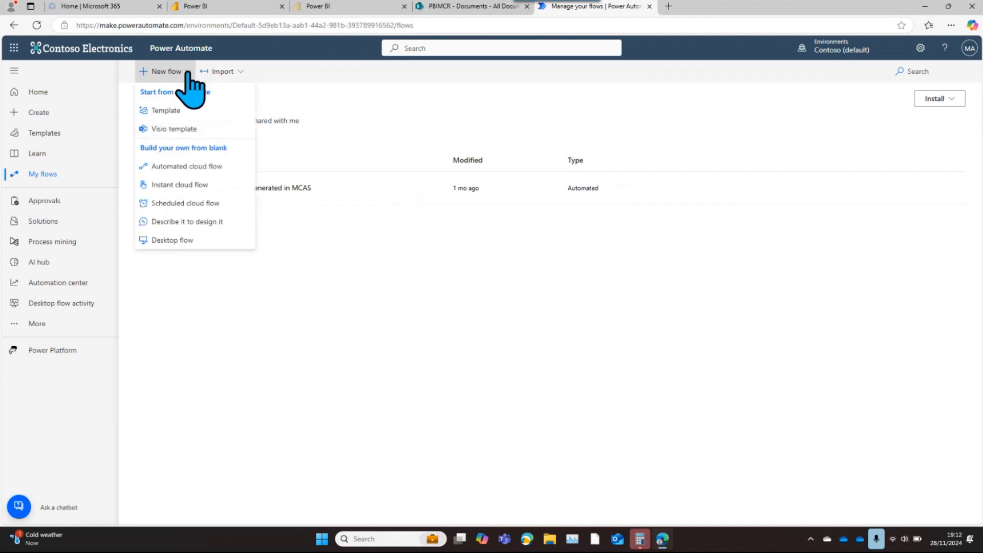
left_click(197, 168)
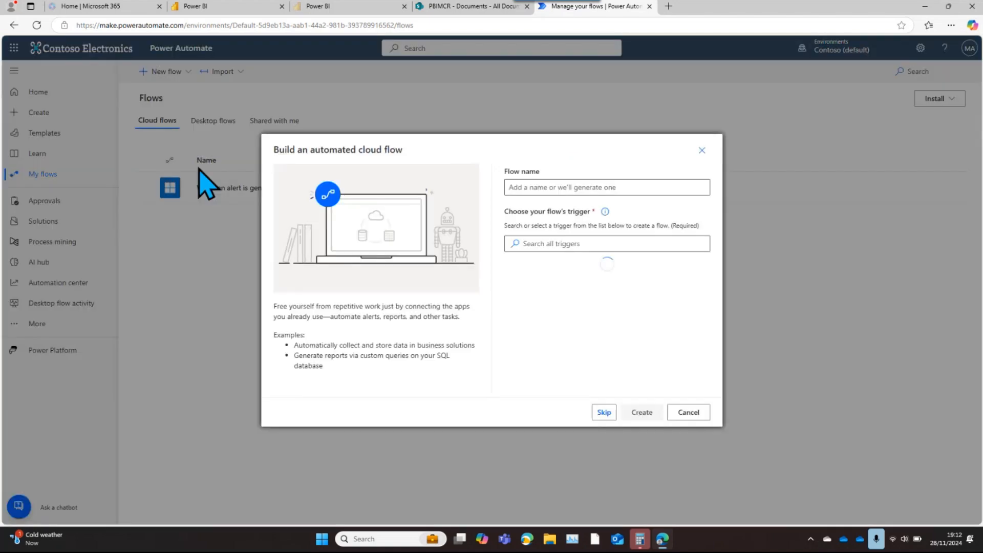
left_click(612, 186)
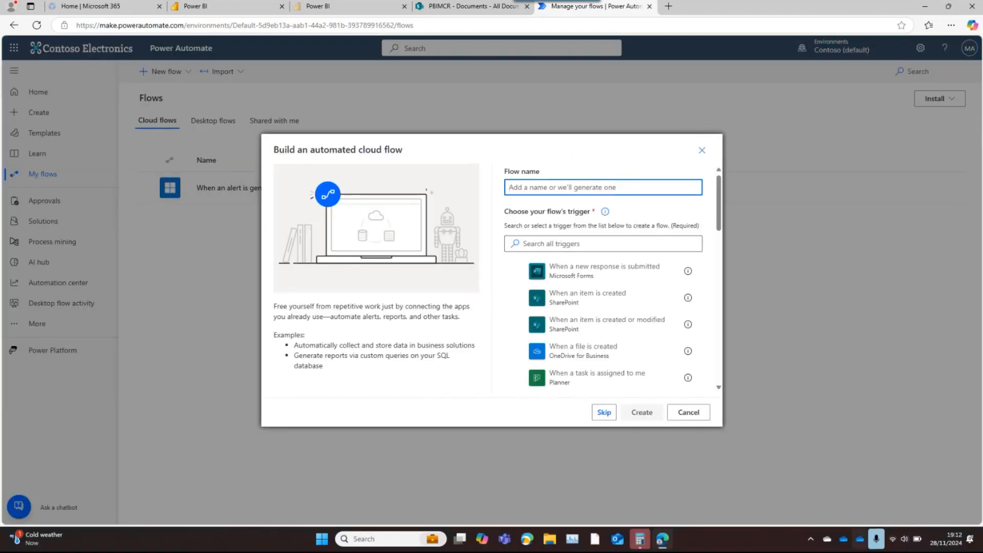
type("PBIM")
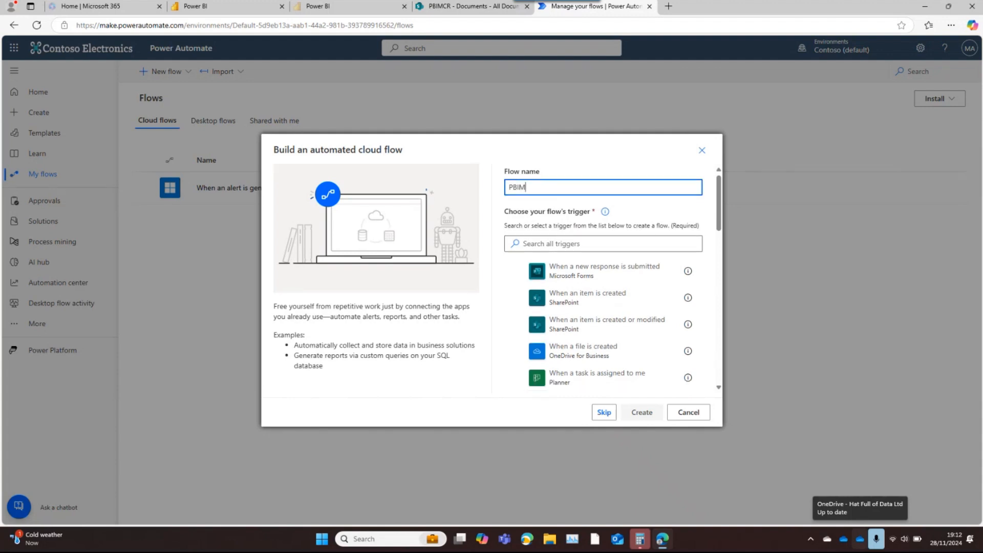
type("CR Demo")
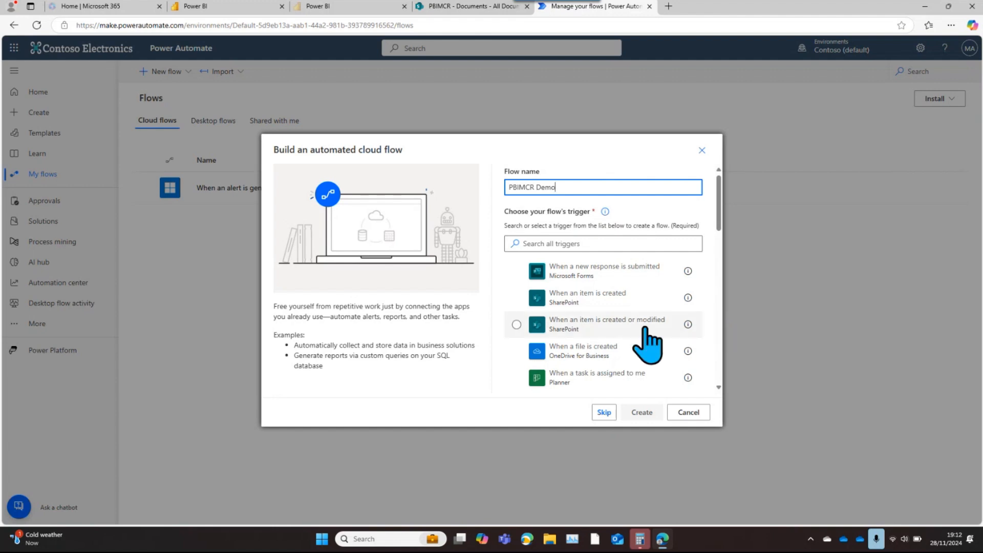
Find the SharePoint trigger "When a file is created (properties only)" by searching "file create", and create the flow with it
left_click(564, 242)
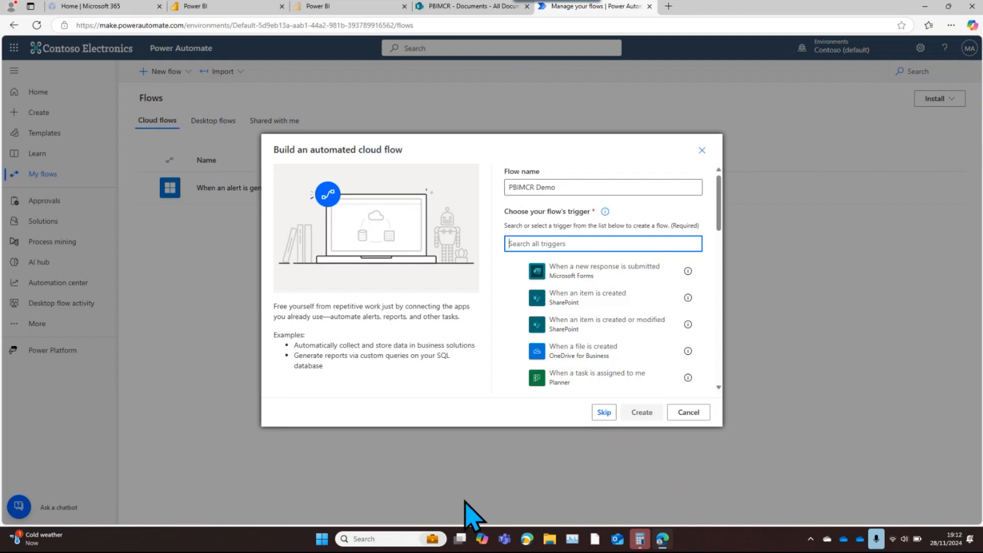
type("file create")
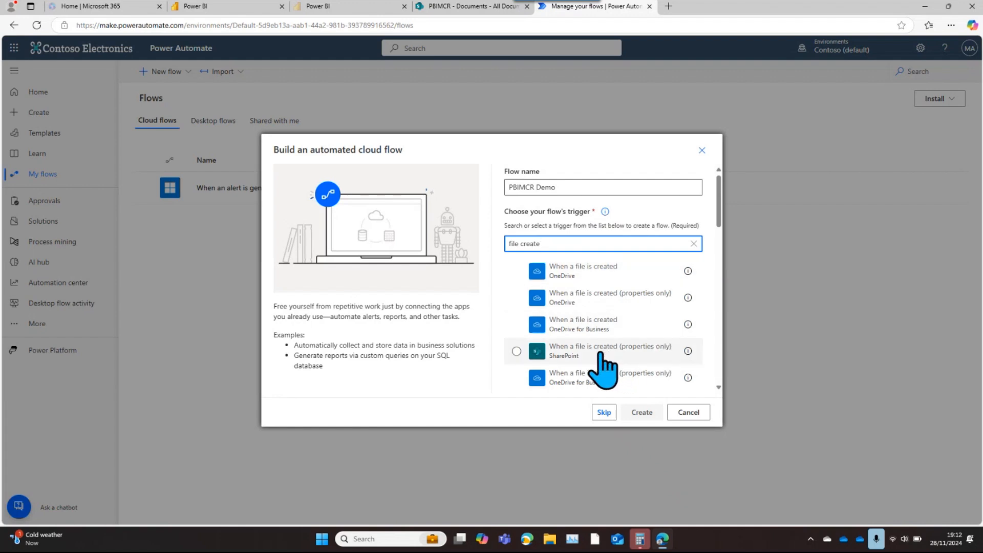
left_click(584, 352)
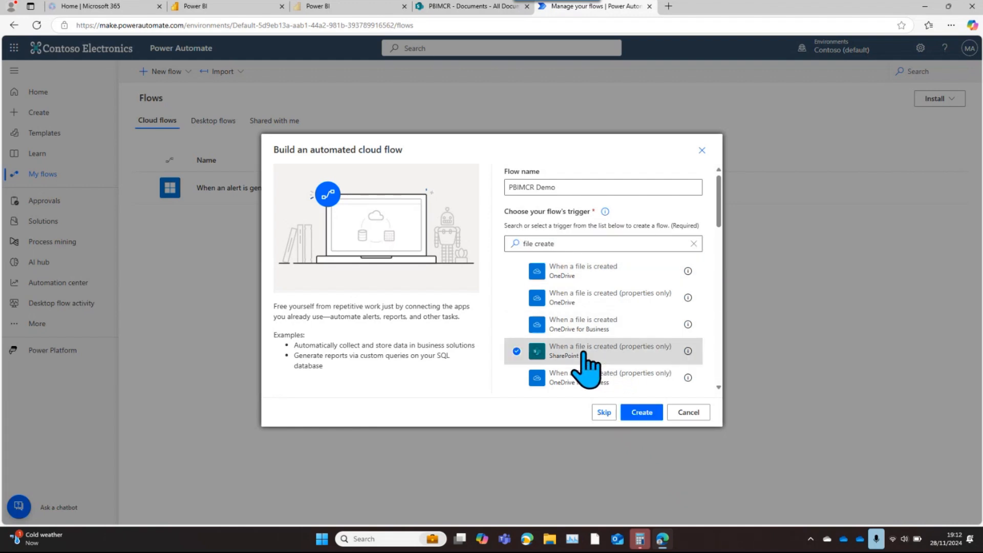
left_click(641, 413)
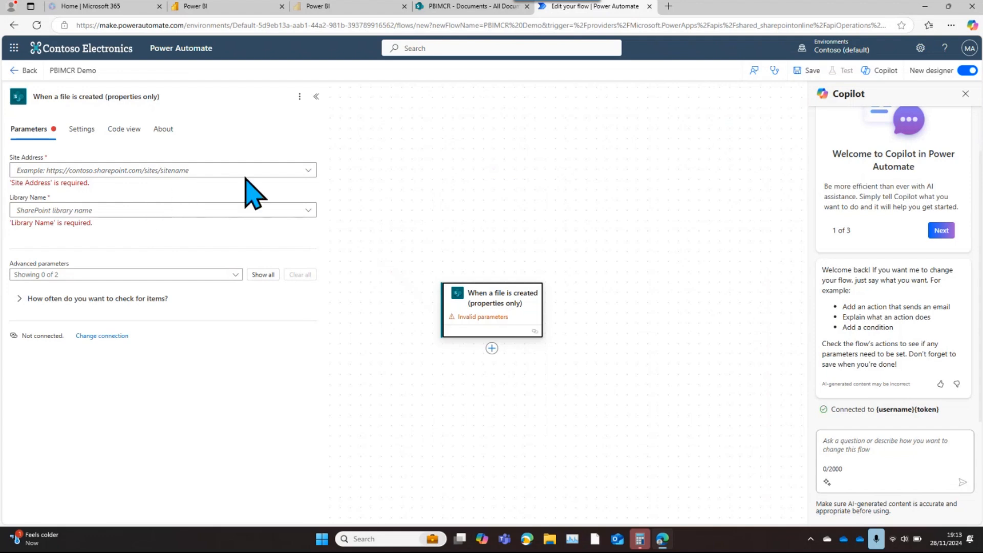
Try to choose the trigger's Site Address from the available SharePoint sites
left_click(308, 172)
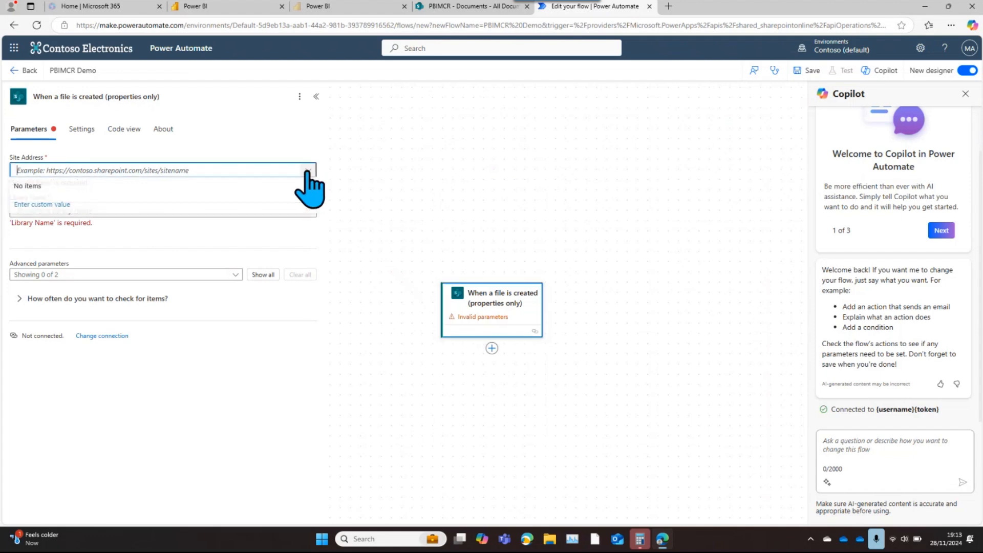
left_click(347, 158)
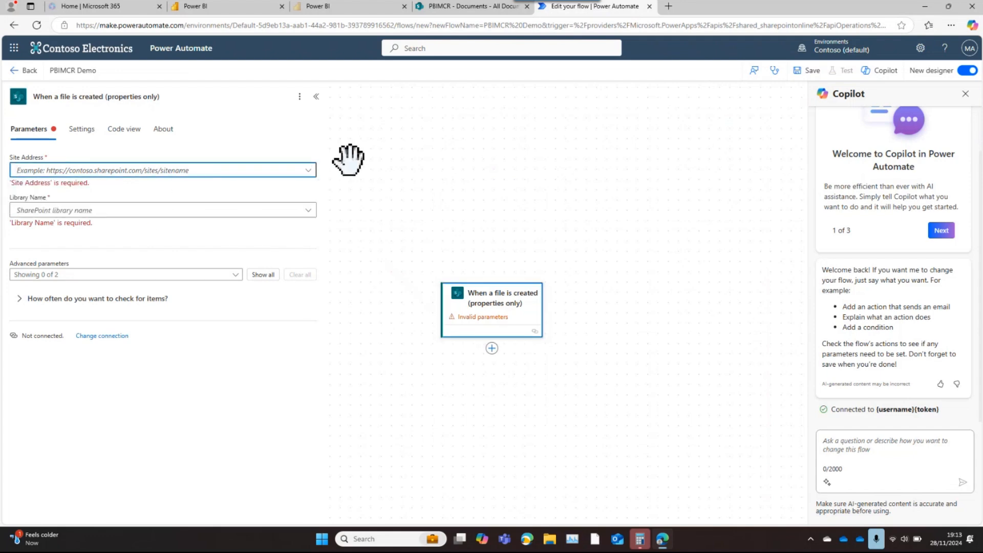
left_click(510, 315)
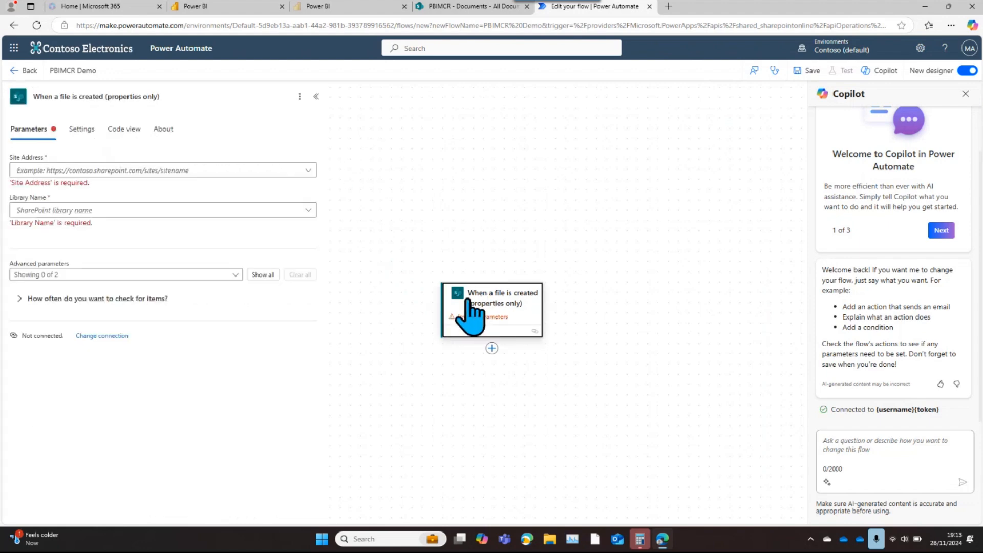
left_click(283, 171)
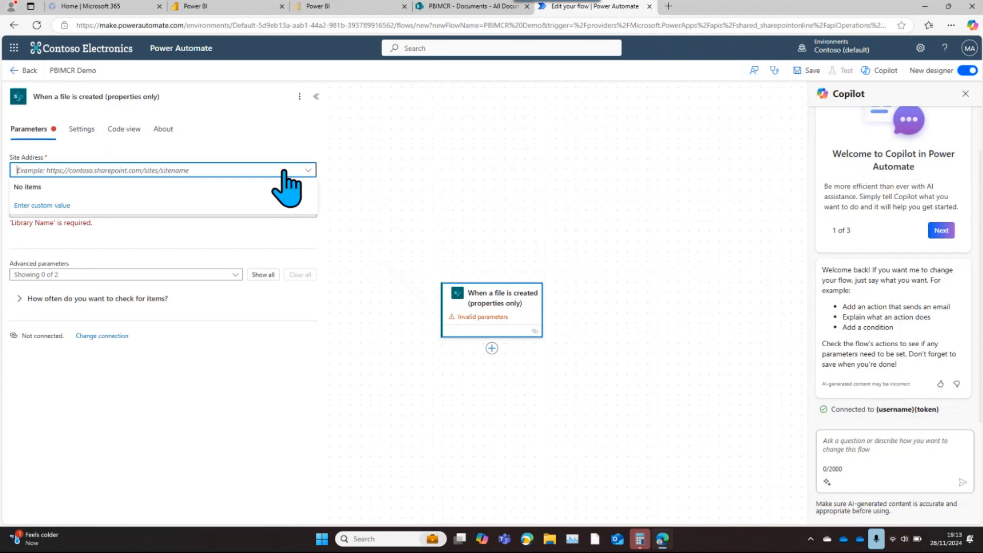
left_click(452, 6)
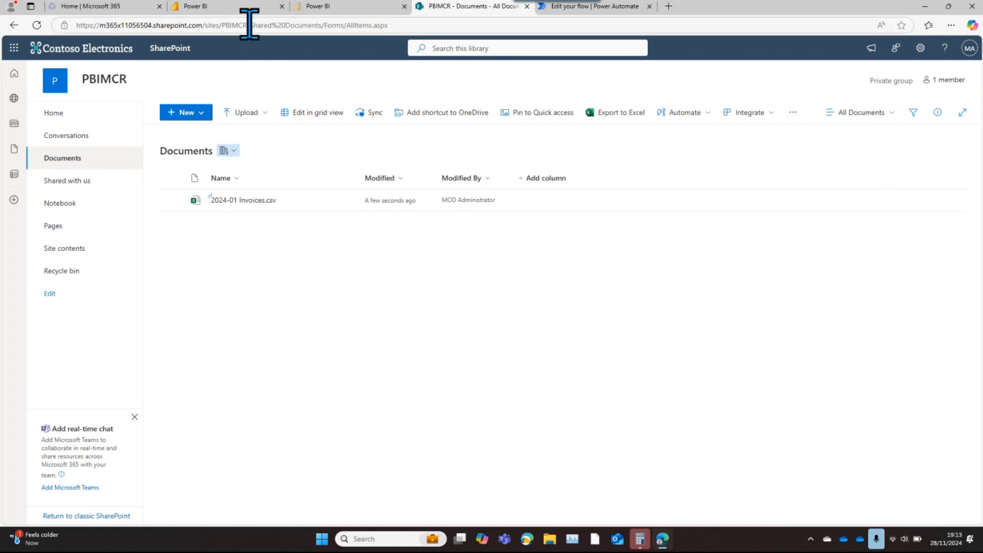
left_click_drag(247, 23, 60, 32)
key("ctrl+c")
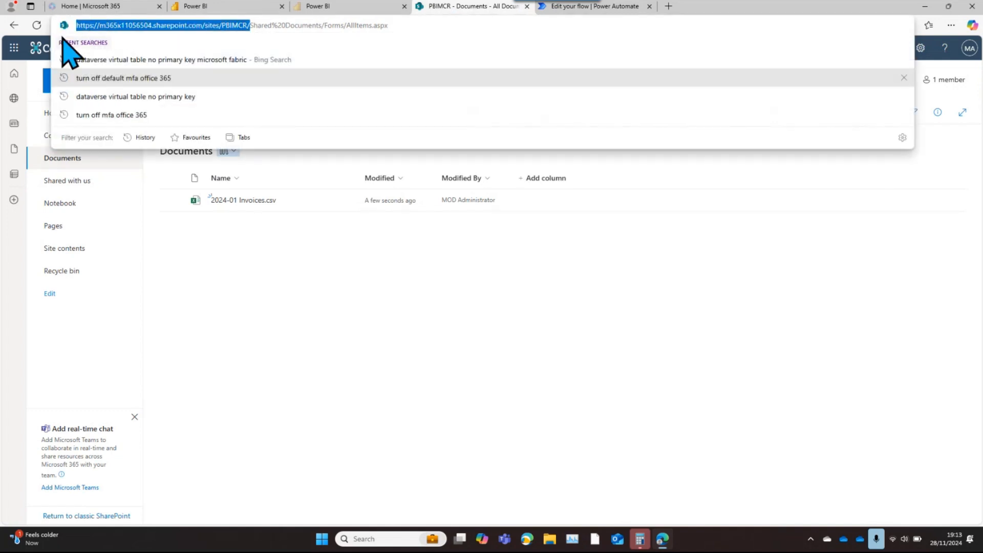
left_click(604, 7)
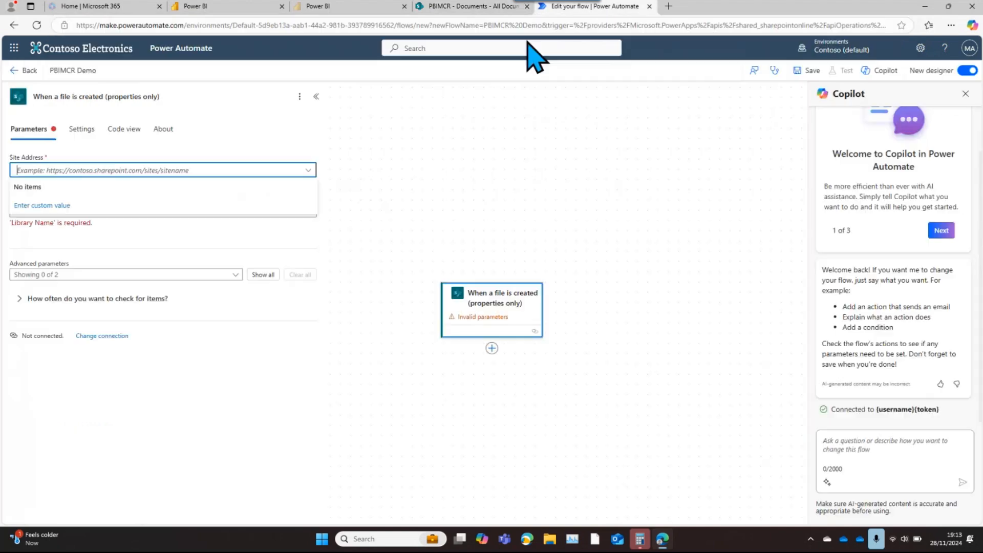
left_click(115, 169)
left_click(44, 173)
left_click(32, 205)
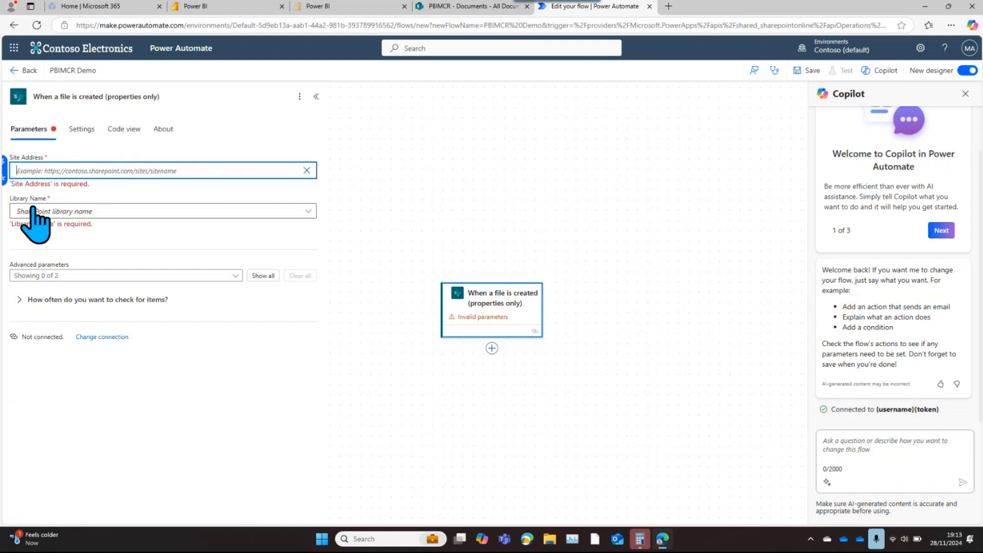
key("ctrl+v")
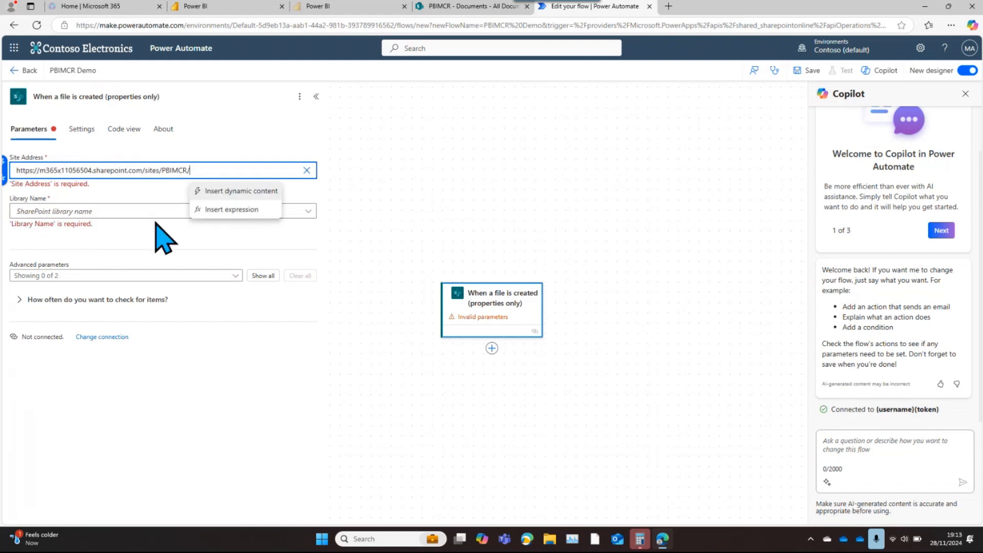
left_click(354, 231)
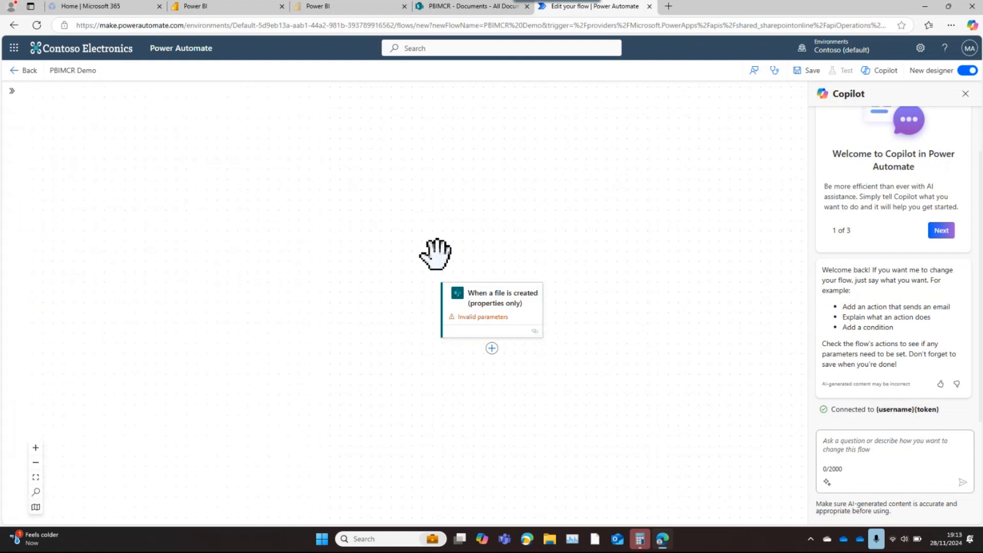
left_click(502, 313)
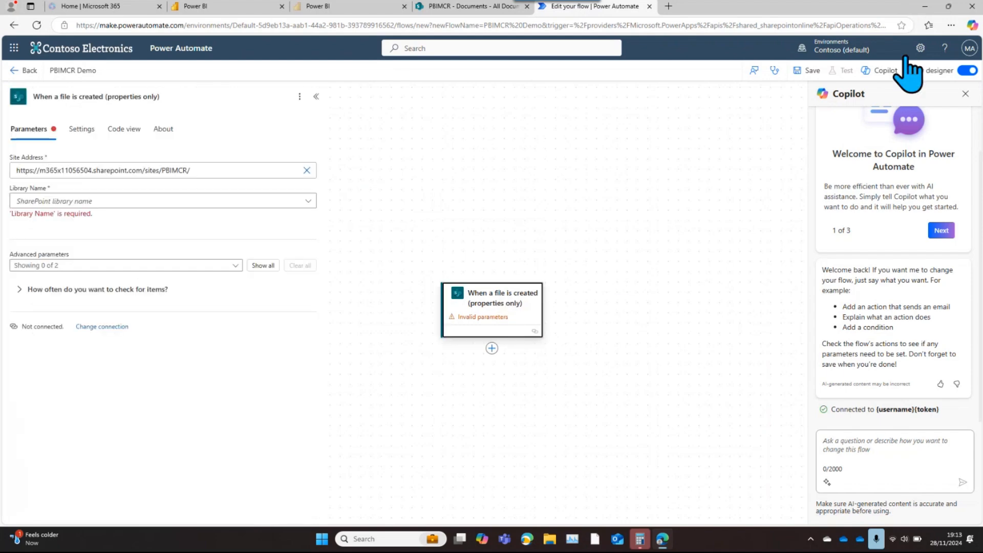
Switch the flow to the classic designer without saving and dismiss the feedback request
left_click(967, 71)
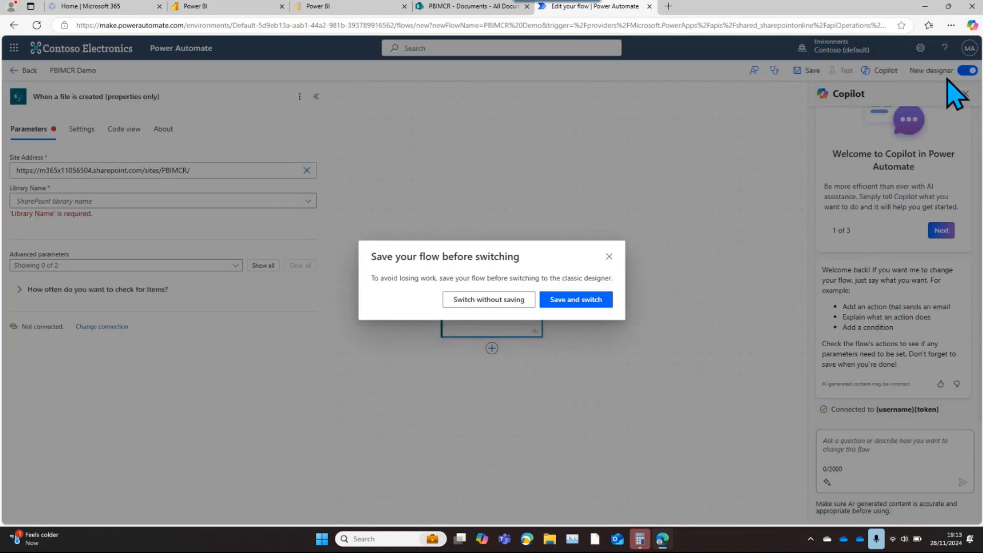
left_click(489, 301)
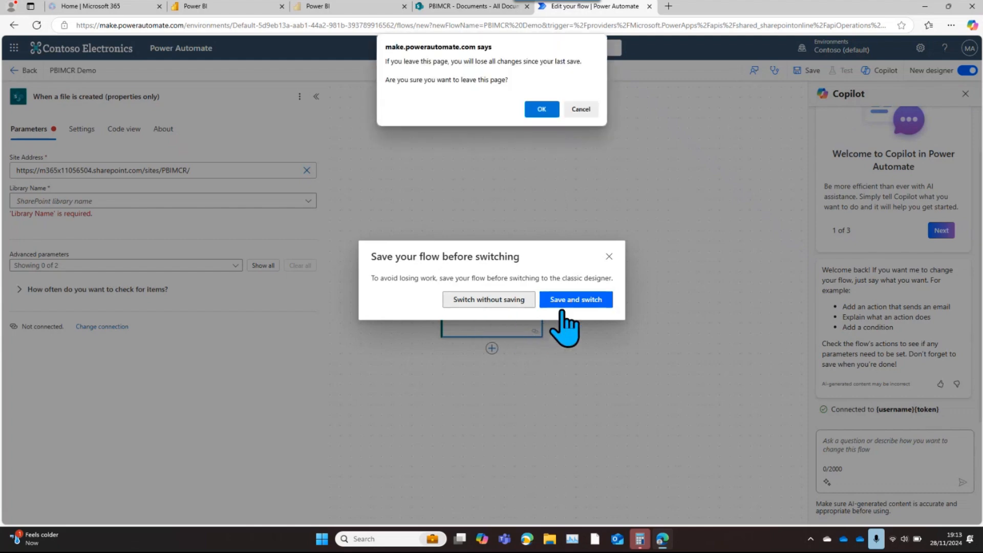
left_click(542, 109)
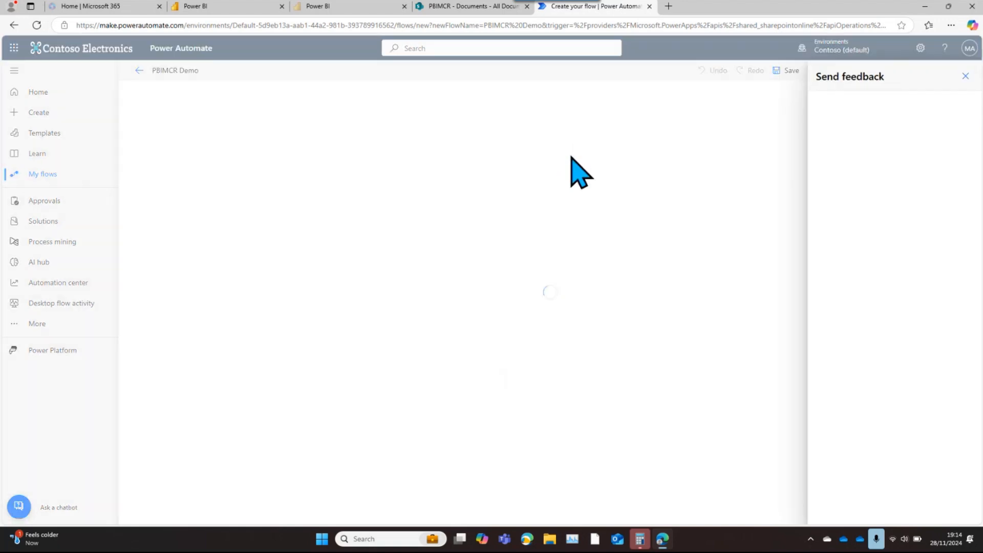
left_click(966, 76)
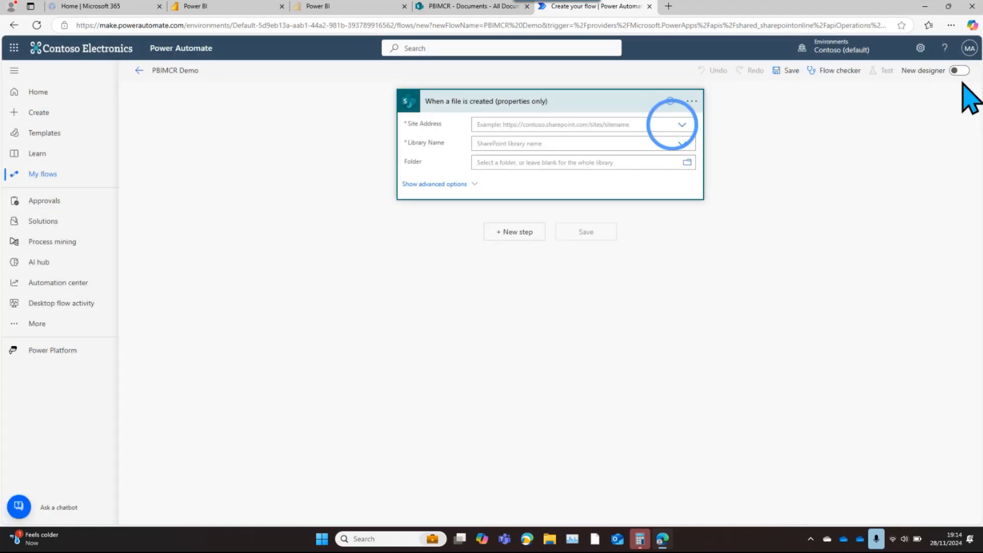
Set the file-created trigger's Site Address to the PBIMCR site and its Library Name to Documents
left_click(681, 125)
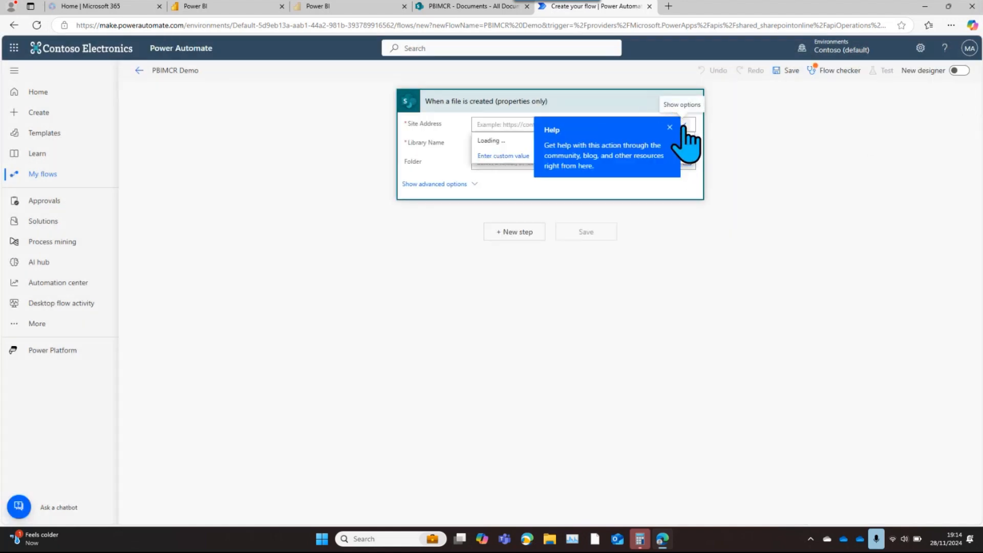
left_click(683, 126)
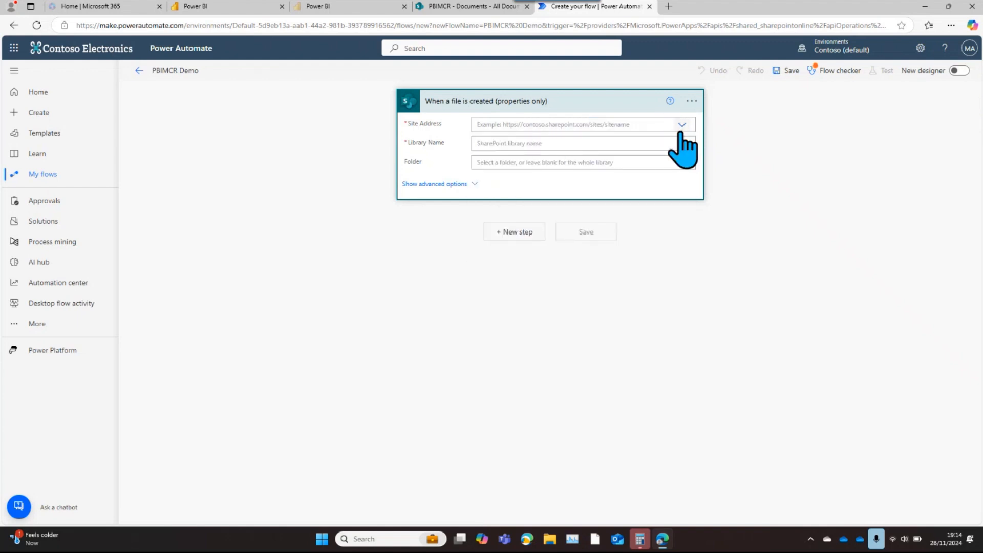
left_click(684, 126)
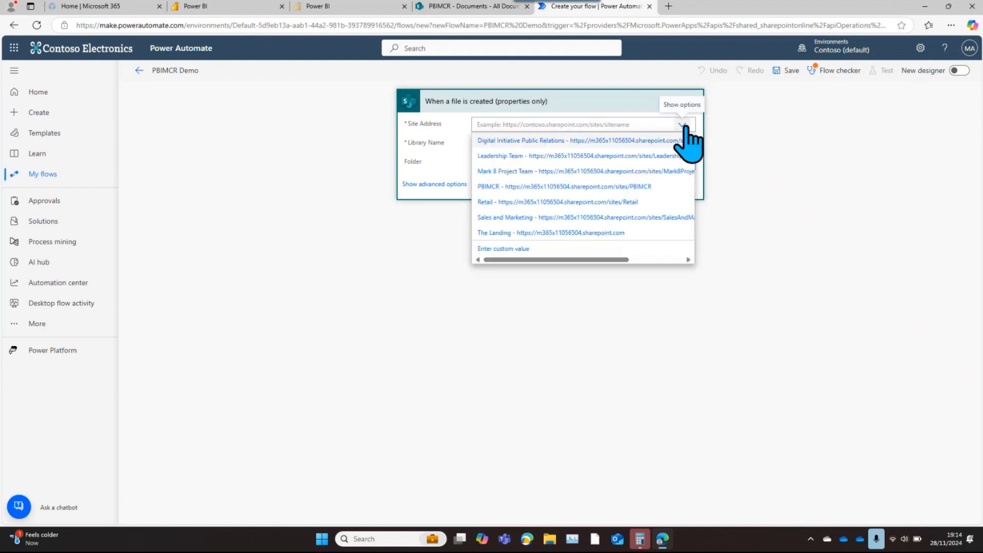
left_click(542, 187)
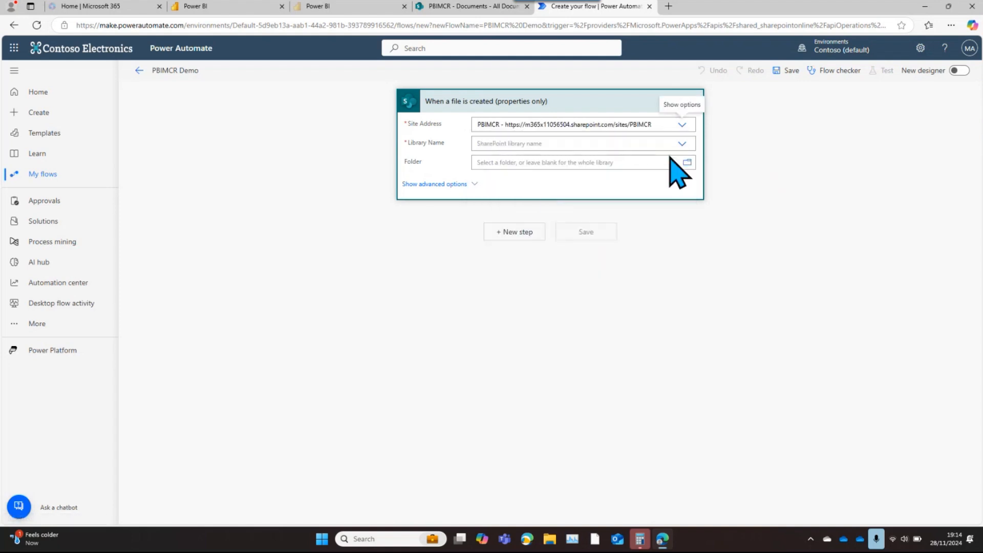
left_click(683, 145)
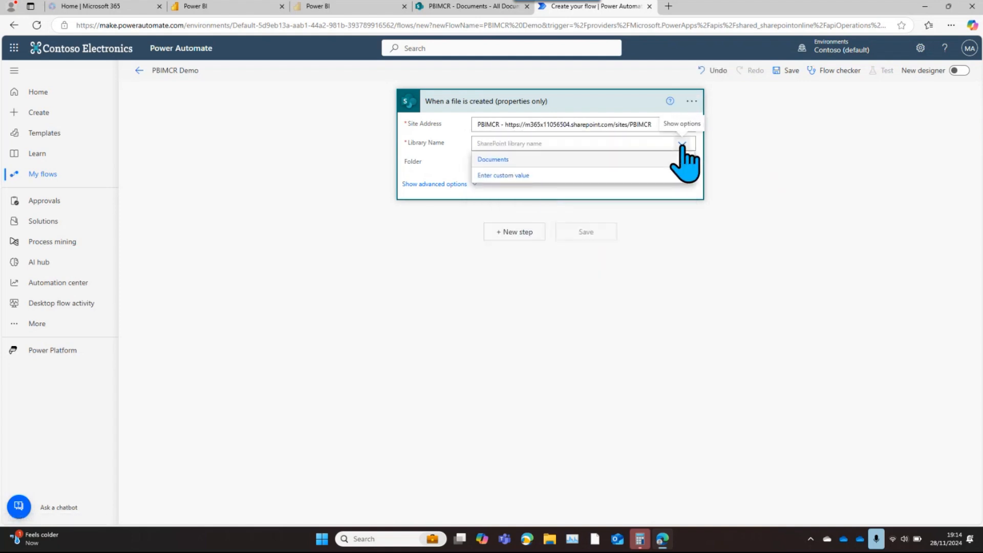
left_click(512, 160)
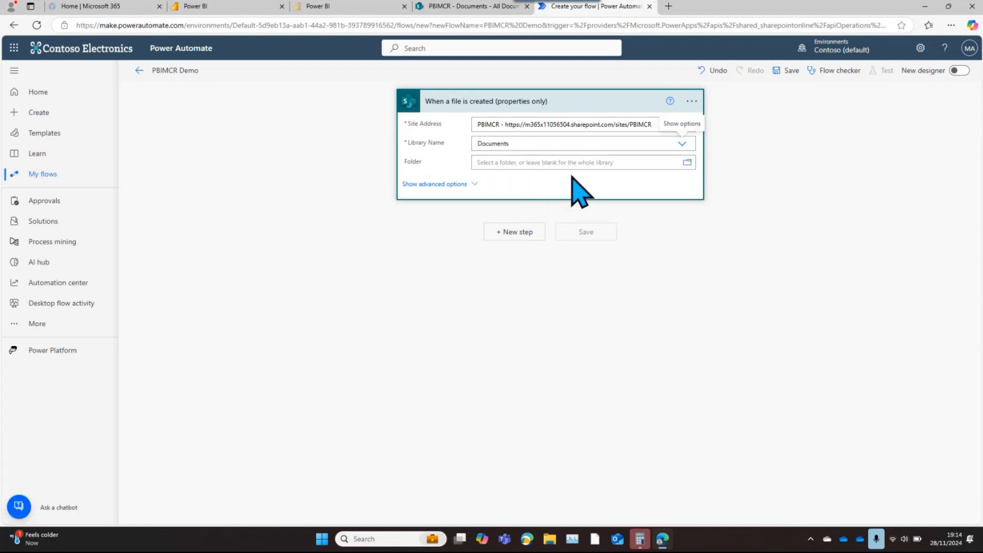
Add the SharePoint Get file content action after the trigger and set its Site Address to the PBIMCR site
left_click(513, 237)
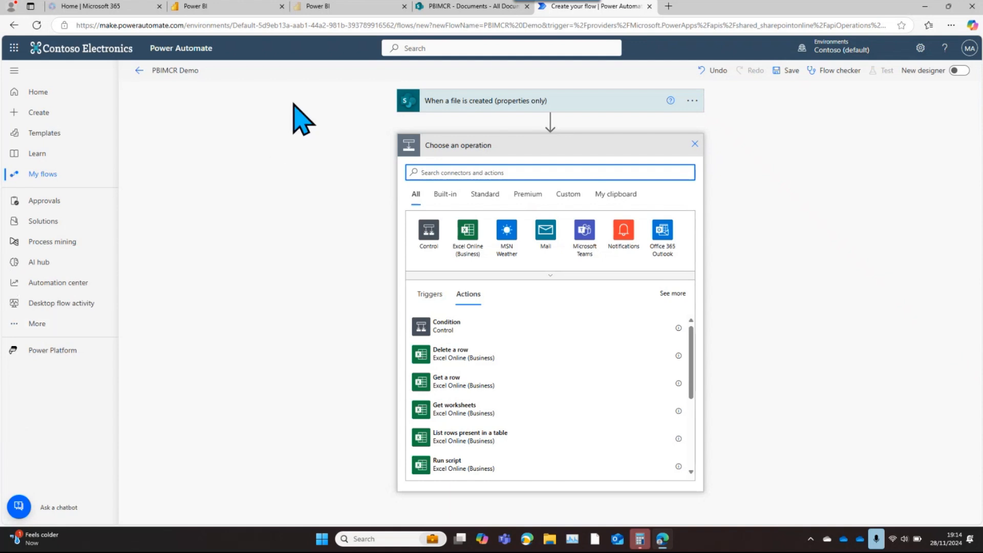
type("file content")
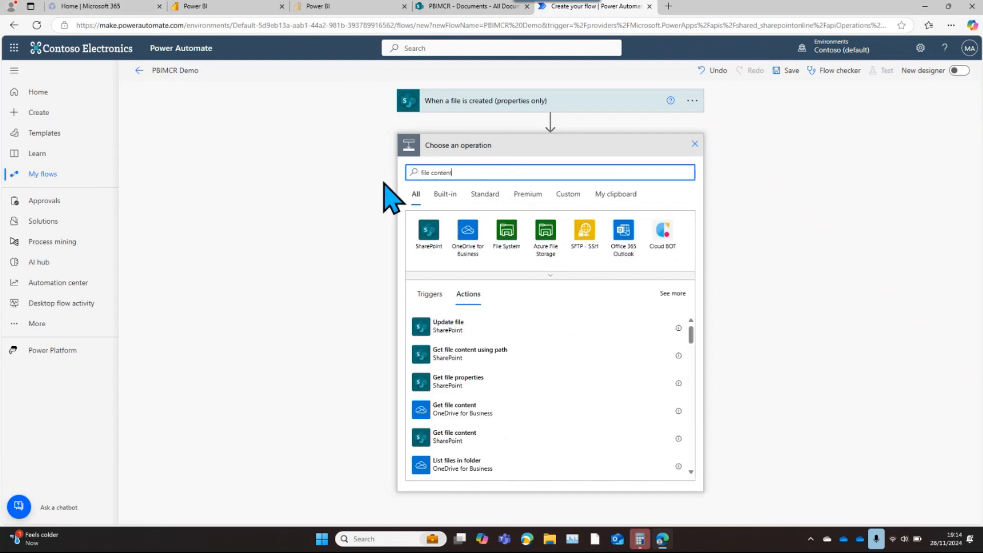
type("s")
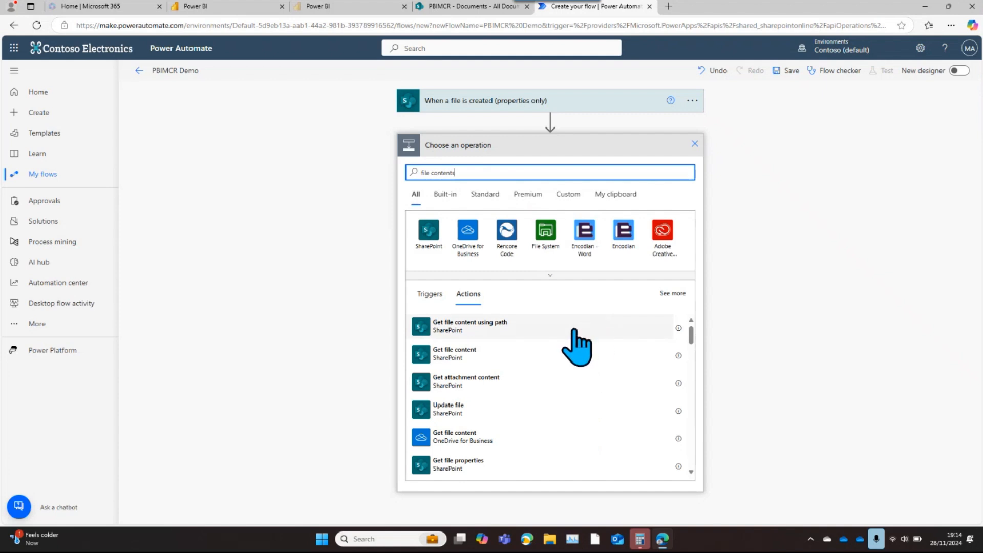
left_click(465, 358)
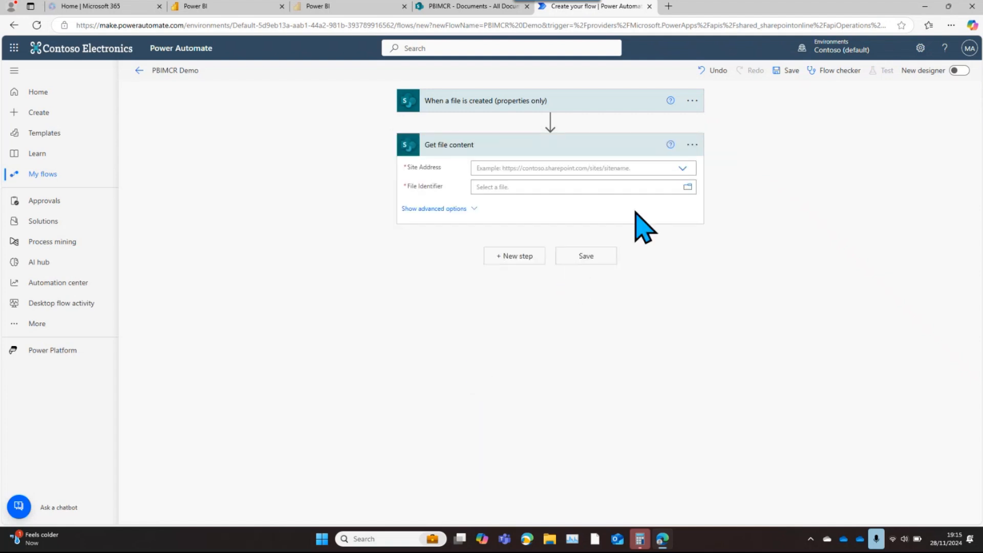
left_click(683, 169)
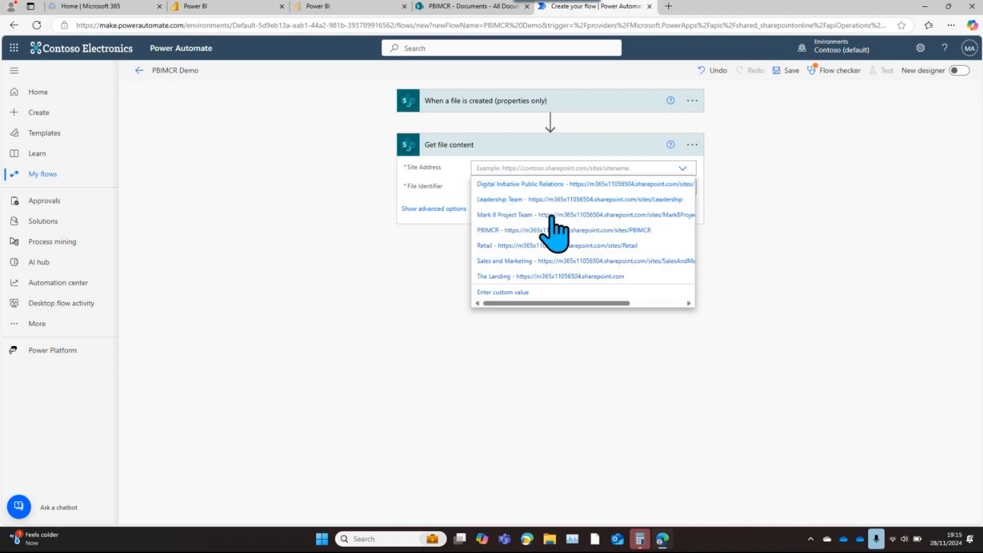
left_click(531, 232)
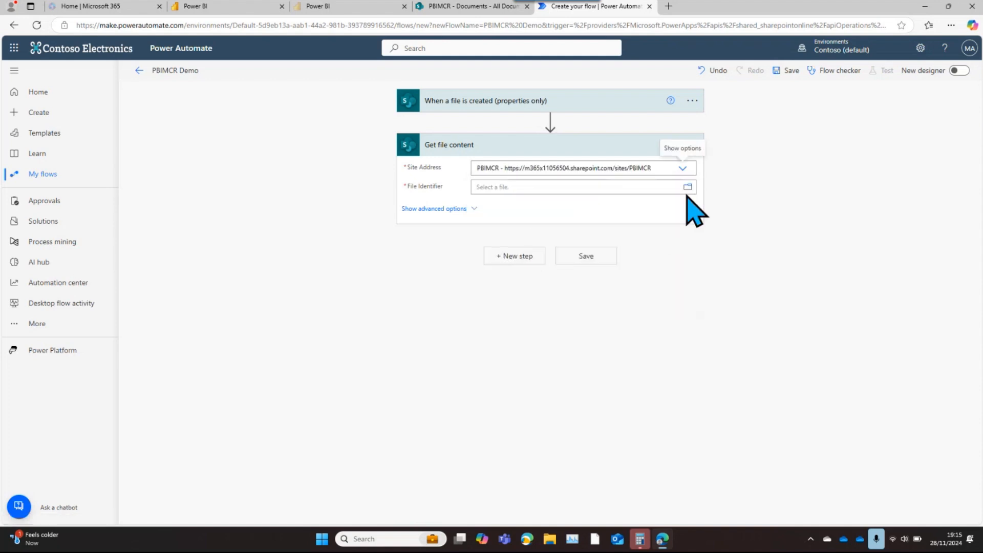
Set the Get file content action's File Identifier to the trigger's Identifier dynamic content and save the flow
left_click(616, 188)
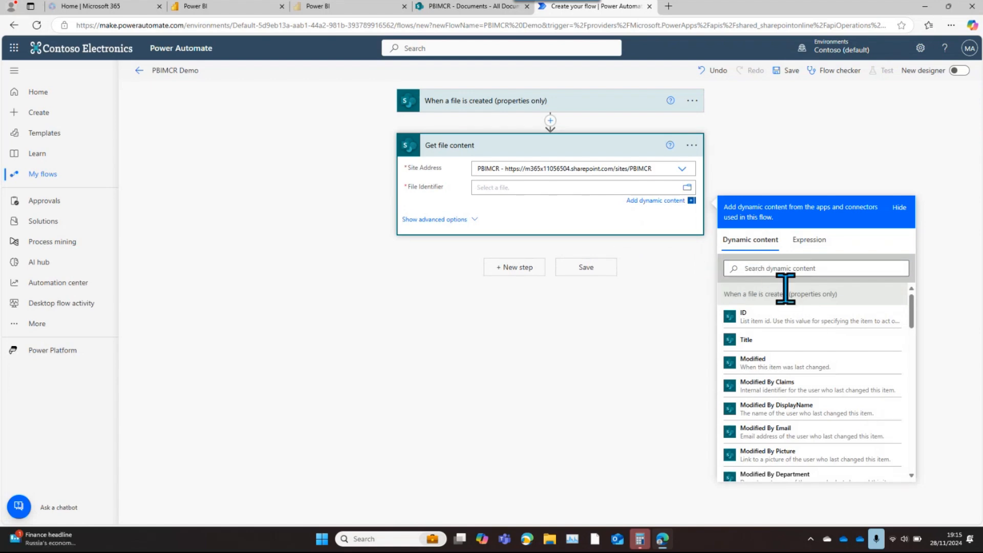
left_click(767, 269)
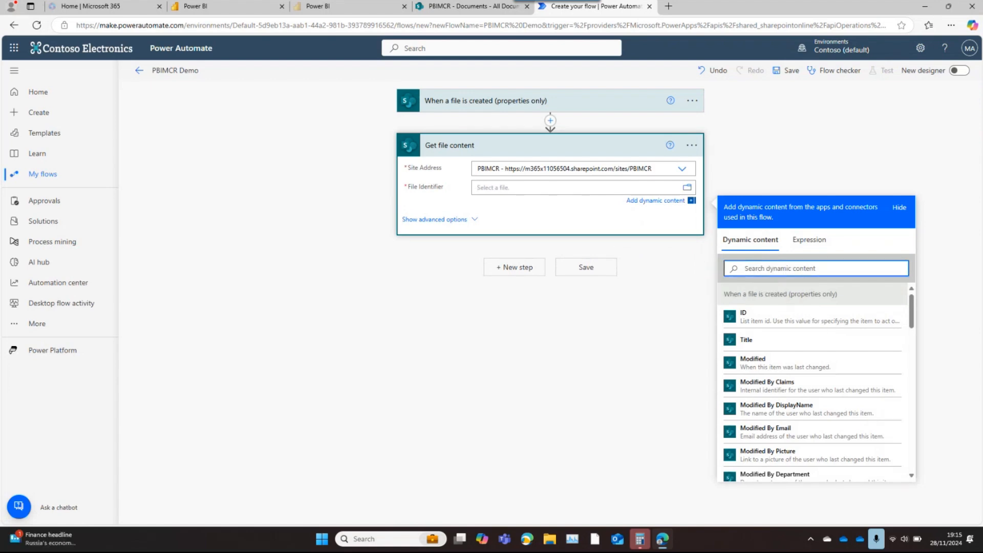
type("ide")
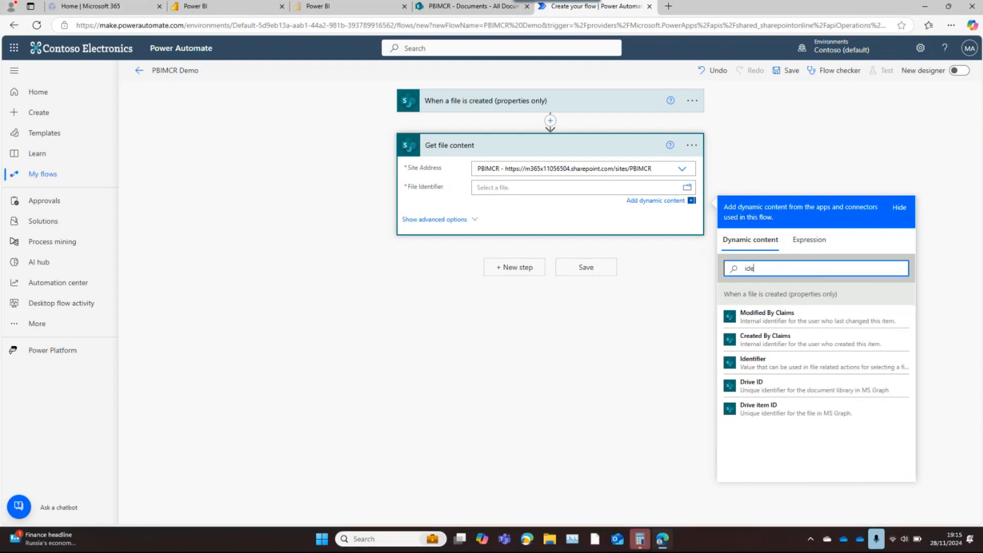
left_click(769, 366)
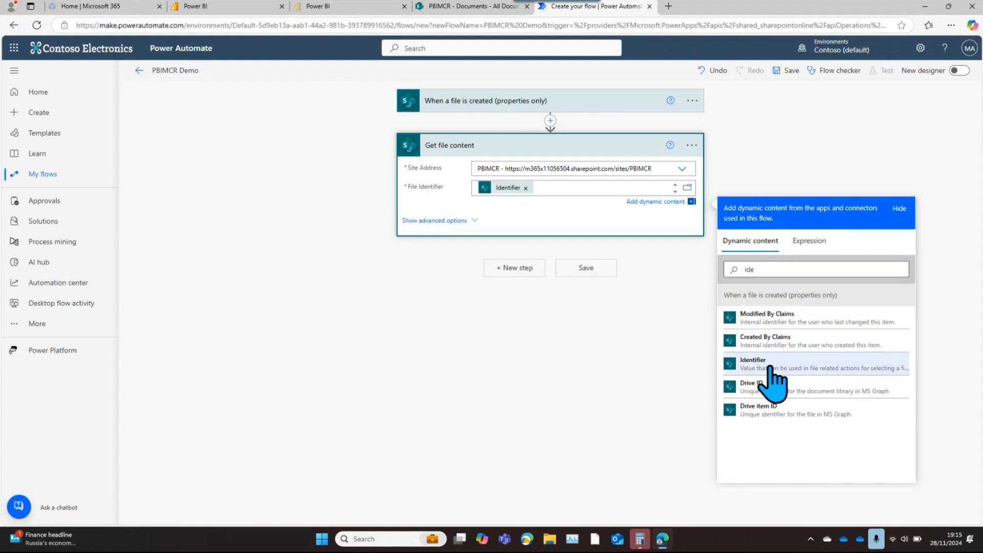
left_click(588, 272)
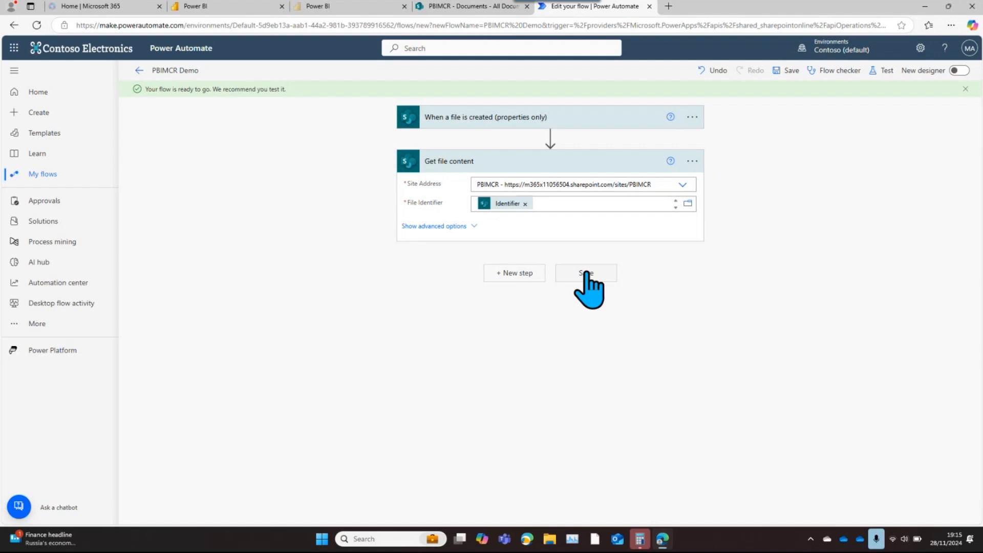
Start a new flow step with a search for http actions, and review the SharePoint to OneLake notes in demo1.md on GitHub
left_click(518, 273)
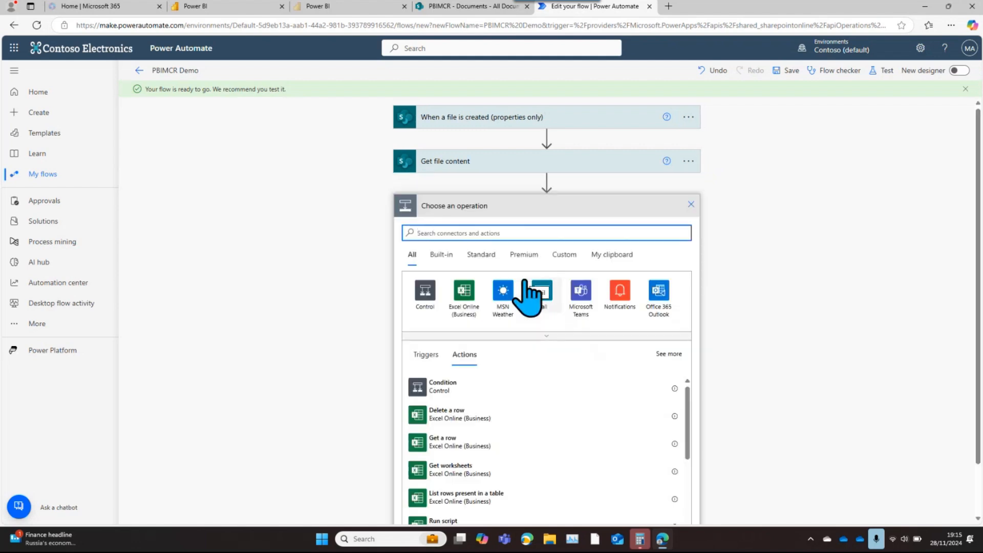
type("http")
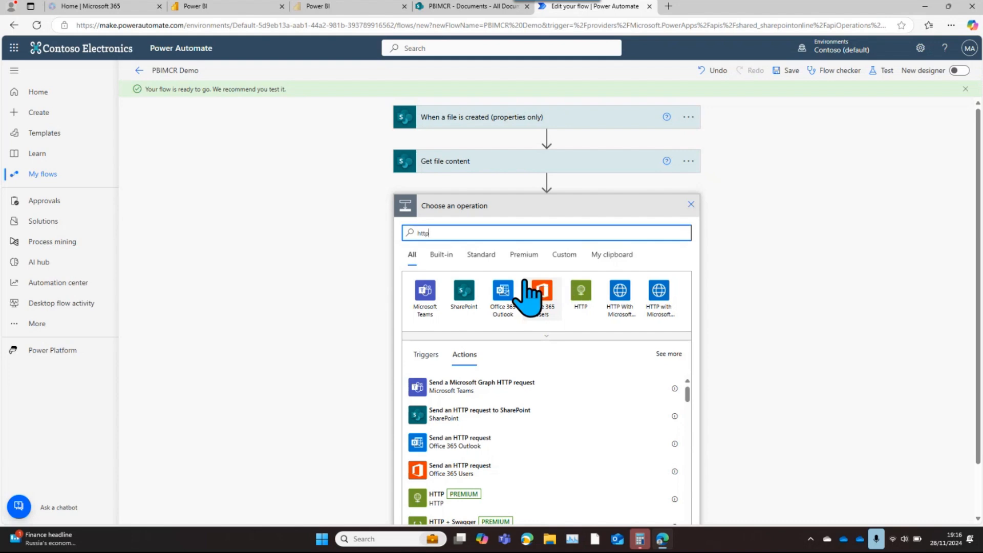
key("ctrl+super+Right")
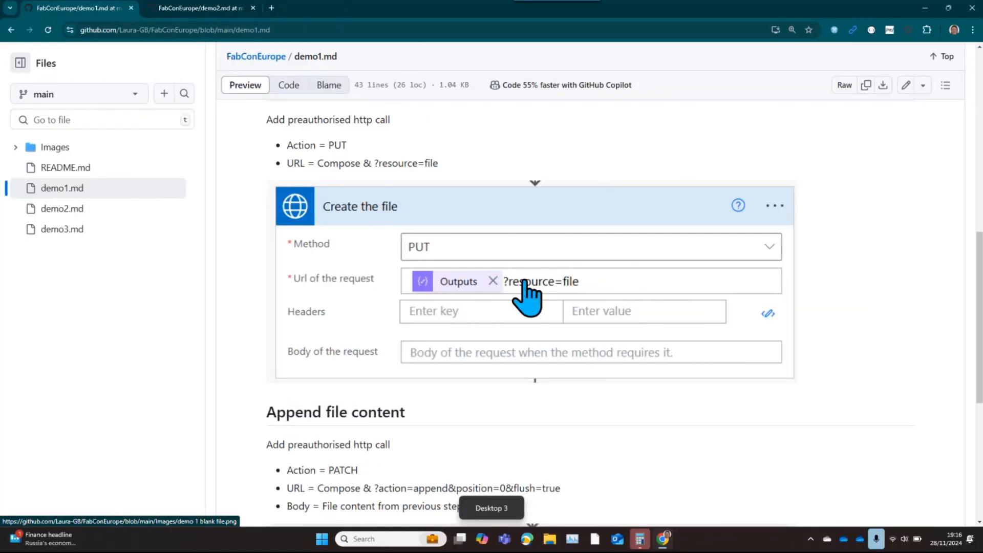
left_click_drag(980, 307, 971, 223)
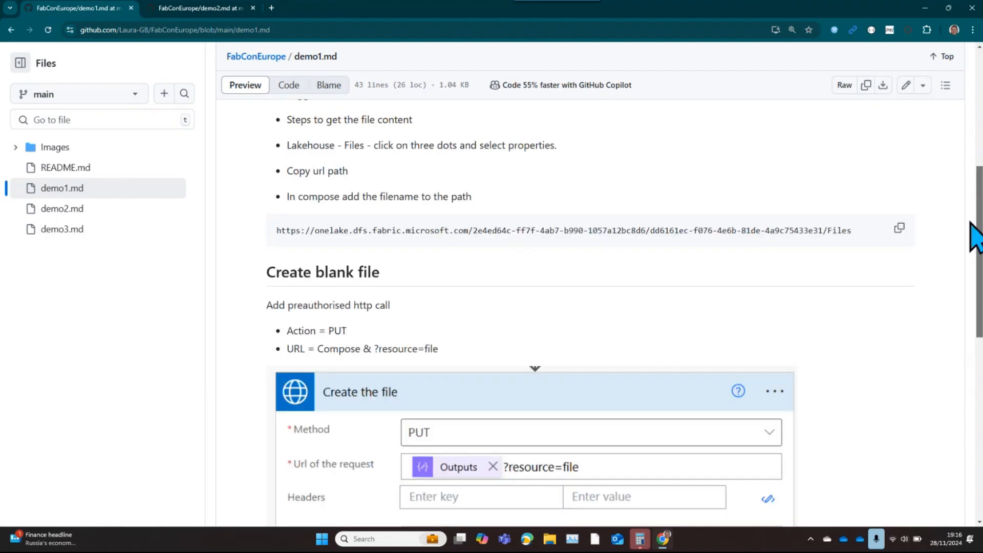
mouse_move(971, 223)
left_mouse_down()
mouse_move(972, 184)
mouse_move(971, 273)
mouse_move(979, 218)
left_mouse_up()
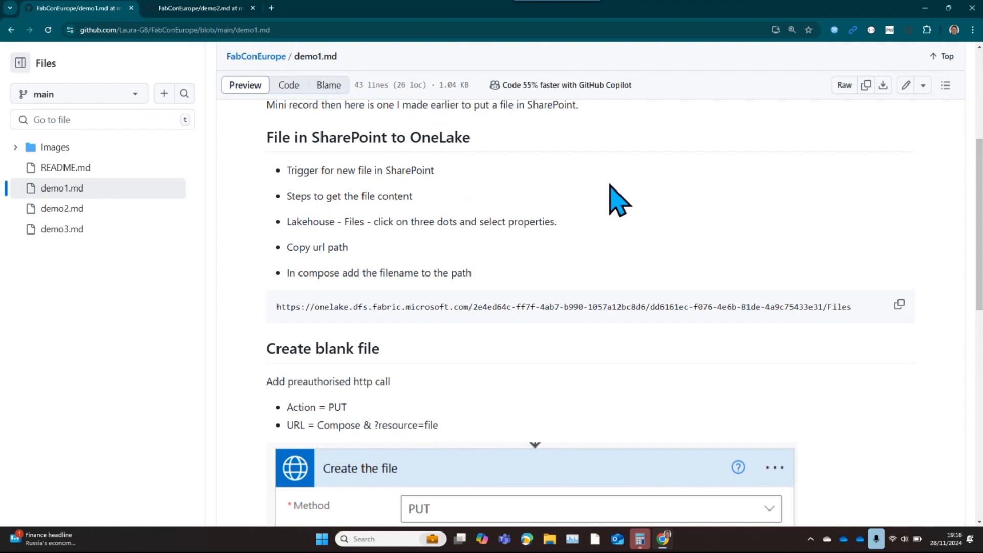
key("alt+Tab")
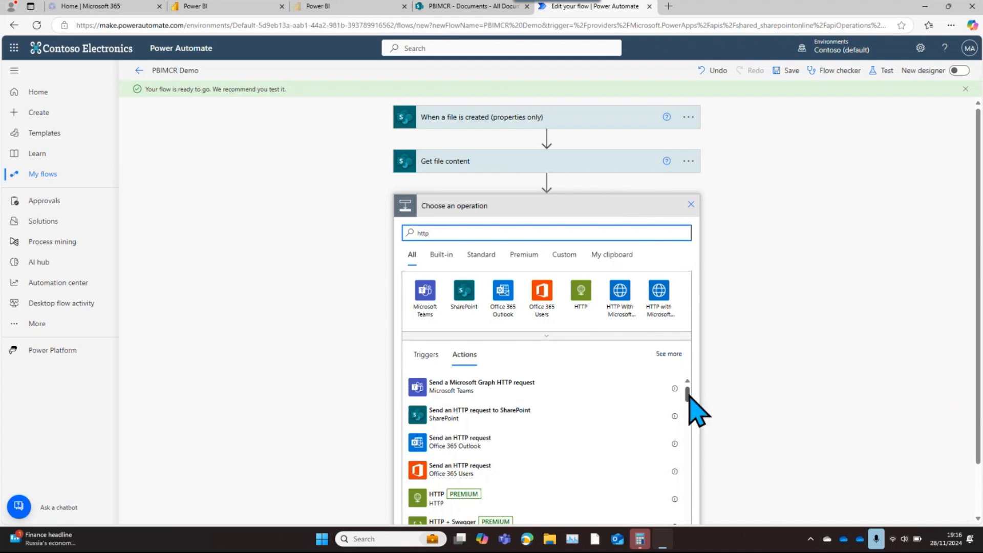
Add the Invoke an HTTP request action of HTTP with Microsoft Entra ID (preauthorized) after Get file content
left_click_drag(688, 400, 690, 419)
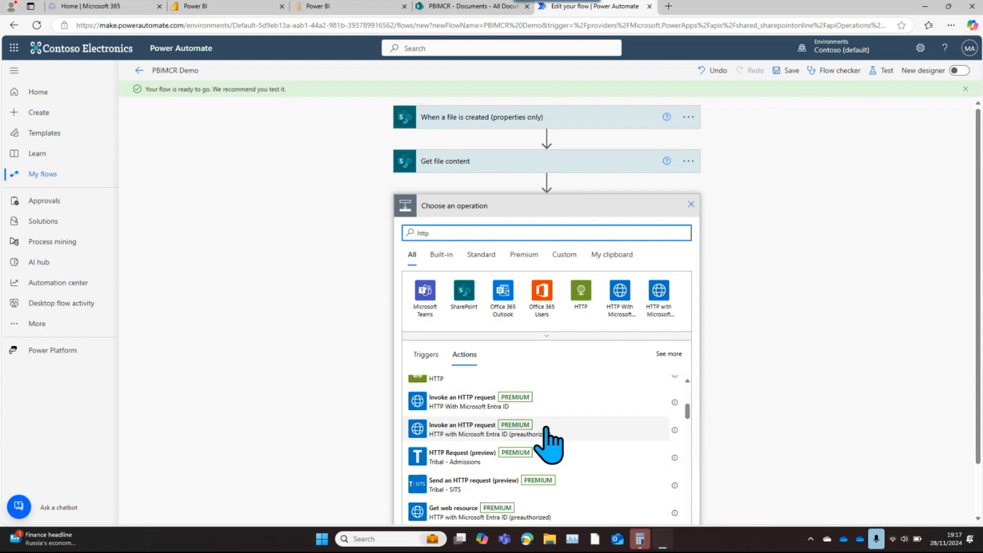
key("alt+Tab")
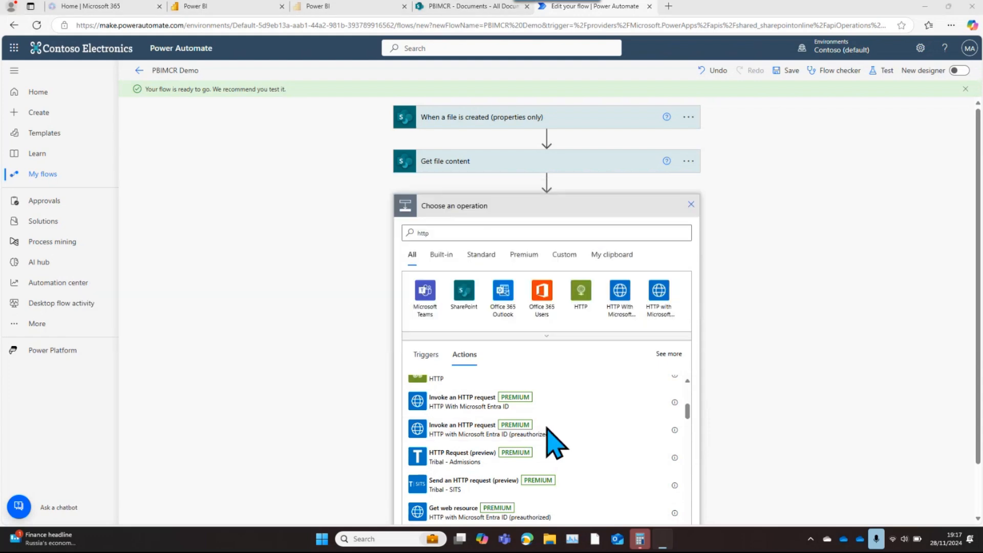
key("alt+Tab")
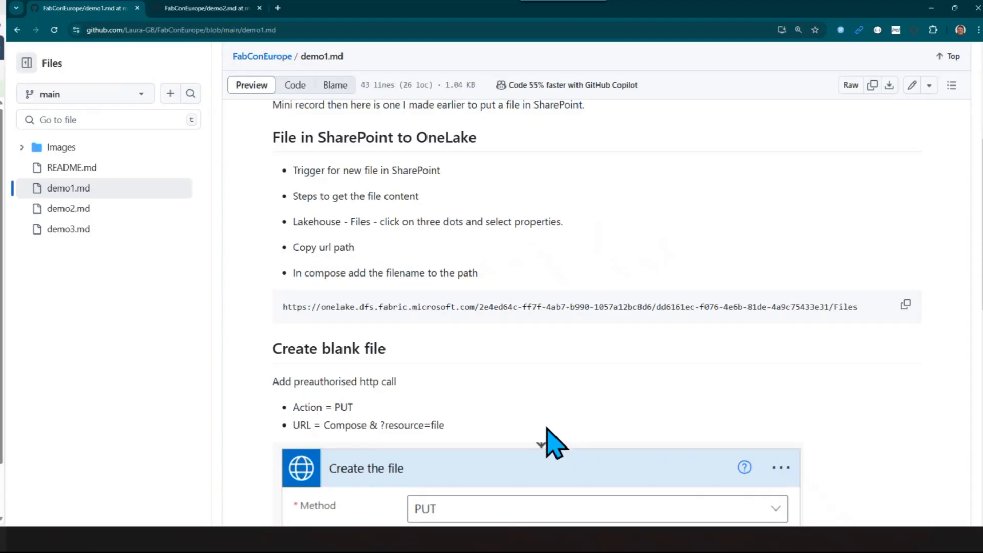
key("ctrl+super+Left")
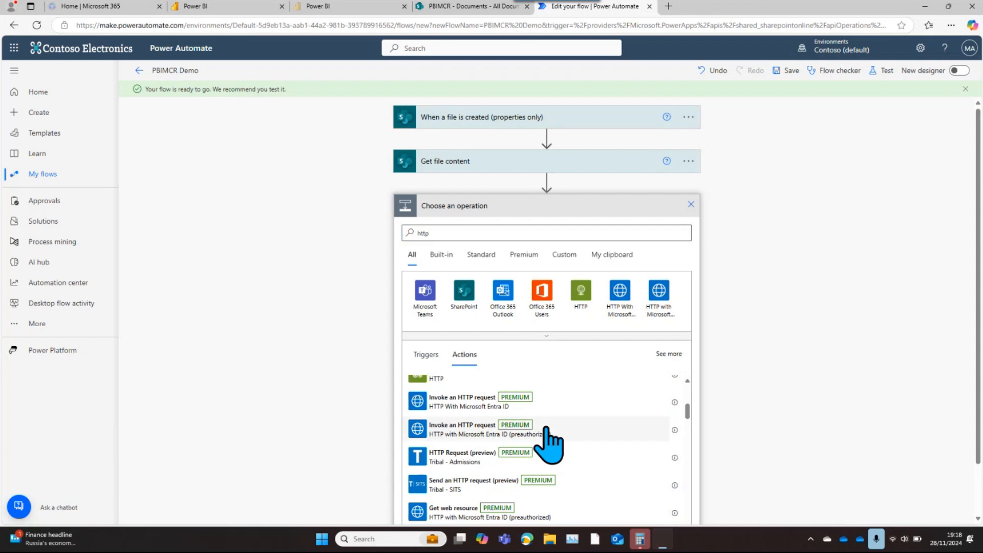
left_click(546, 430)
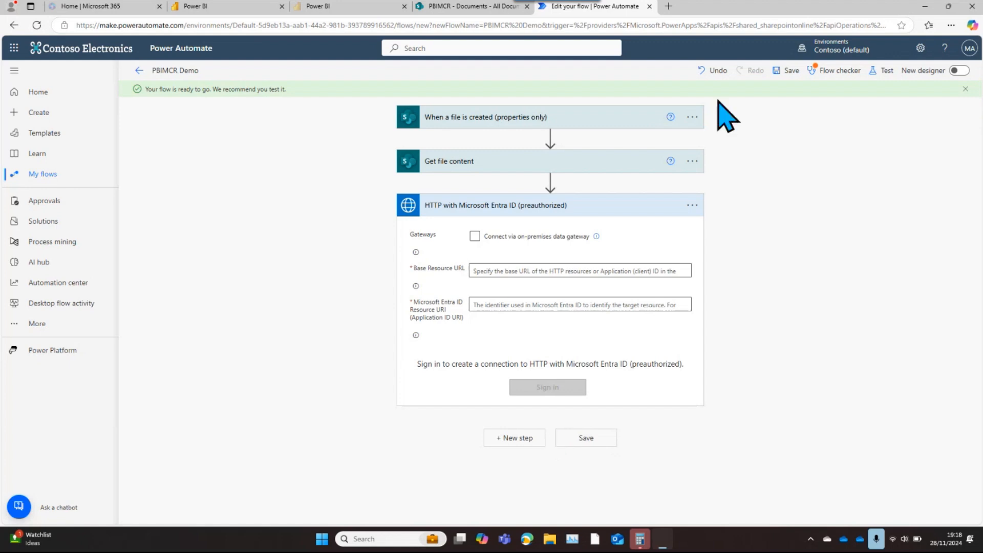
Visit hatfullofdata.blog in a new browser tab and open the post Power Automate – Save a File to OneLake Lakehouse
left_click(668, 6)
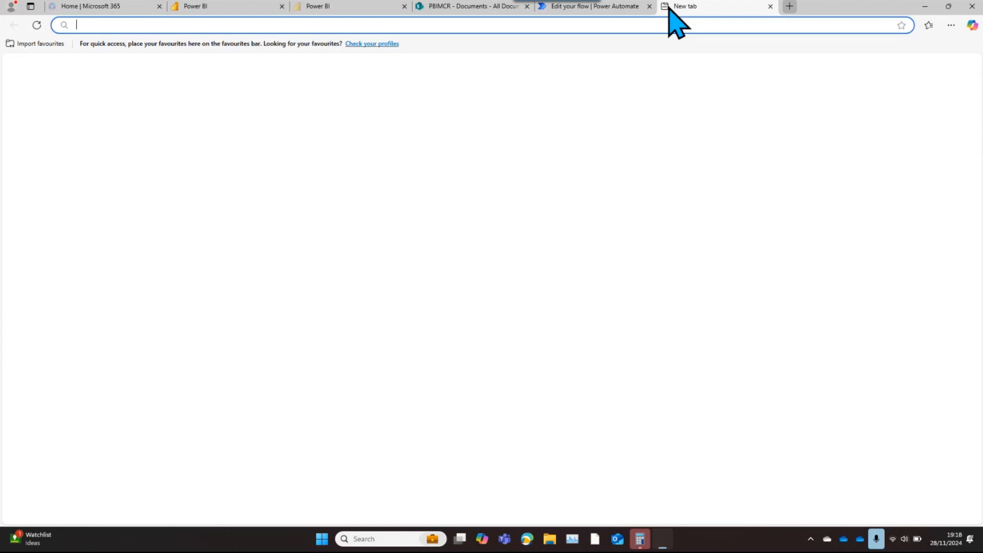
type("hatfullof")
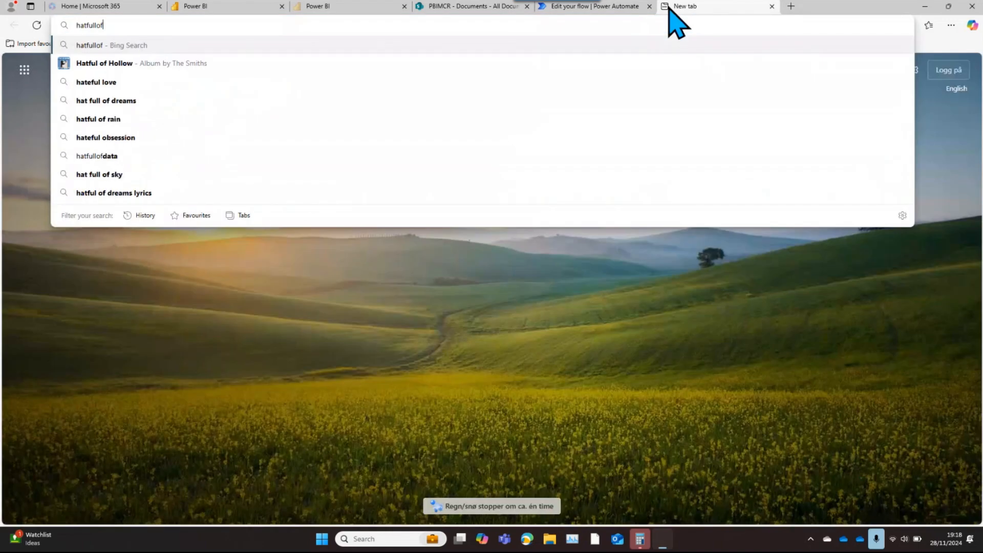
type("data.blog")
key("Return")
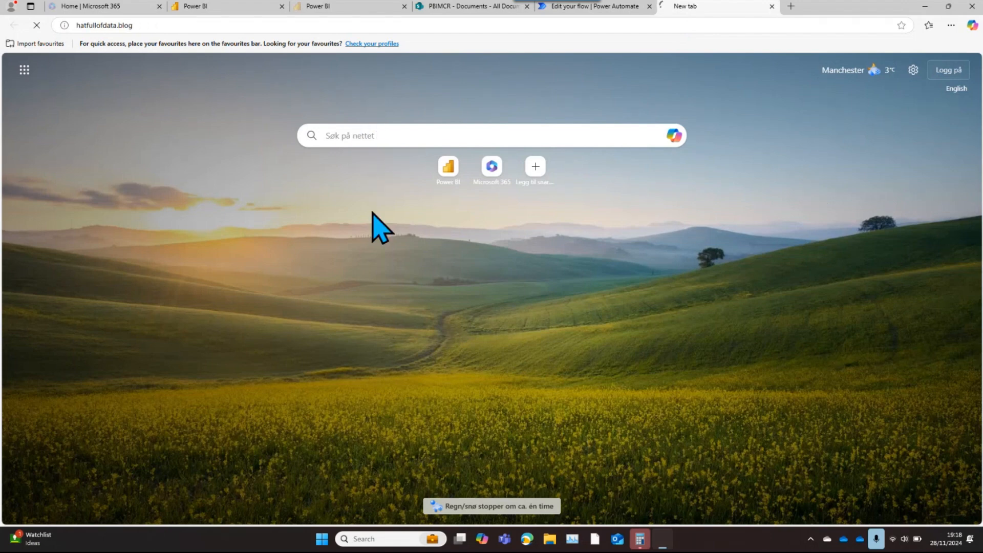
left_click(145, 25)
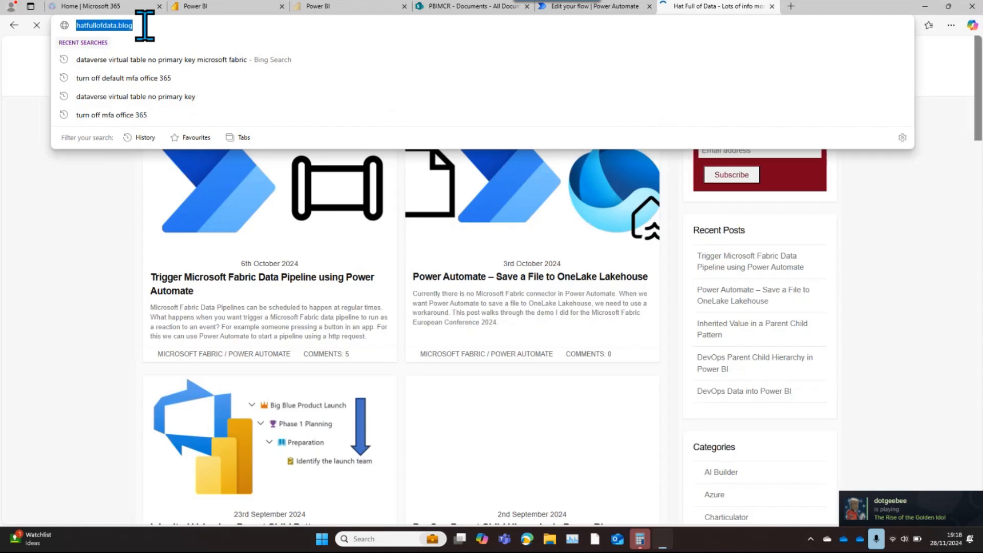
left_click(35, 305)
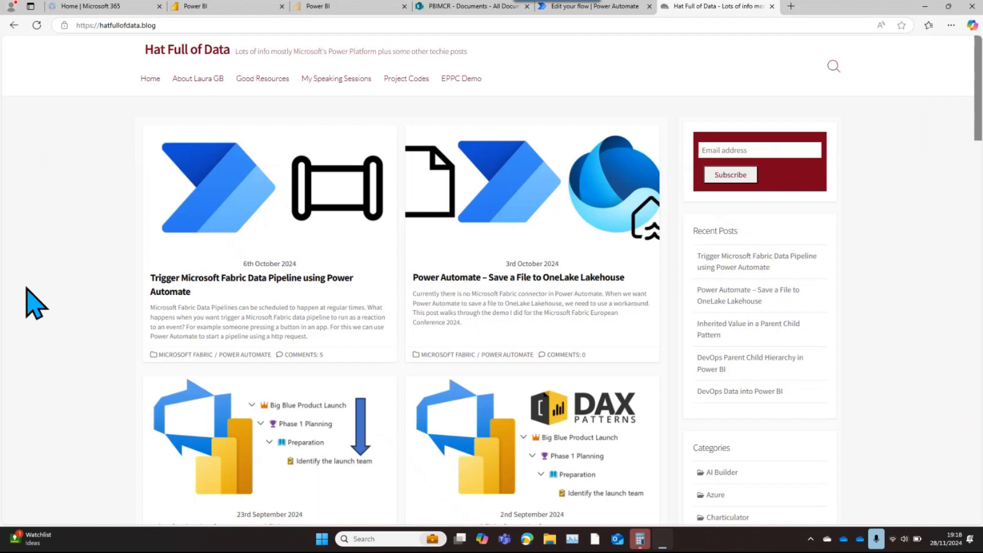
scroll(26, 287, "down", 1)
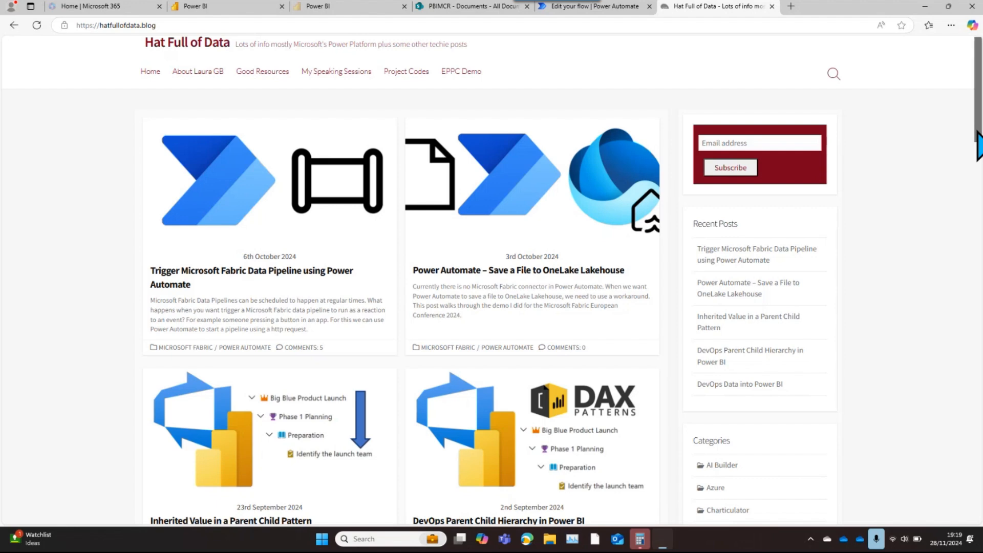
left_click(536, 308)
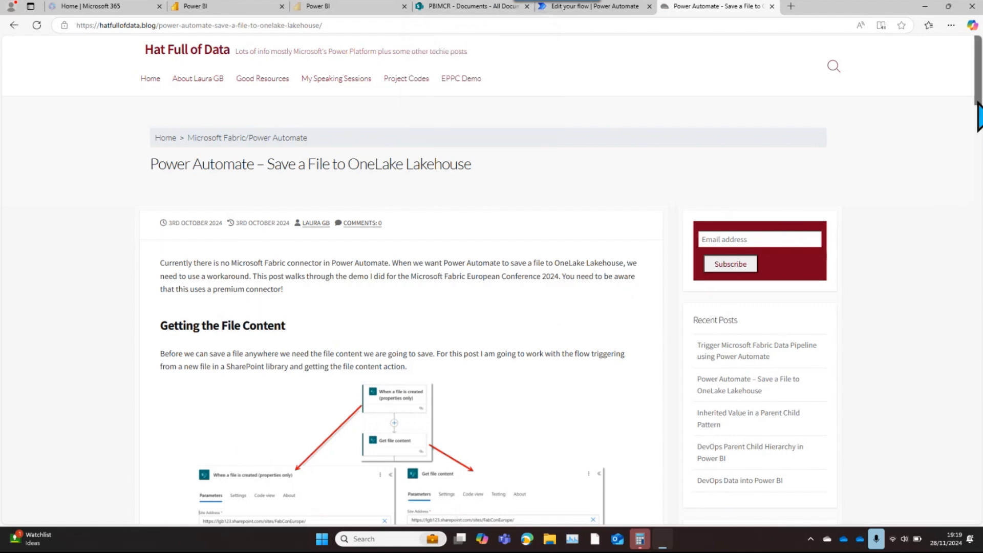
Examine the post's connection set-up section for the two URLs that the flow's HTTP with Microsoft Entra ID connection requires
left_click_drag(978, 103, 979, 182)
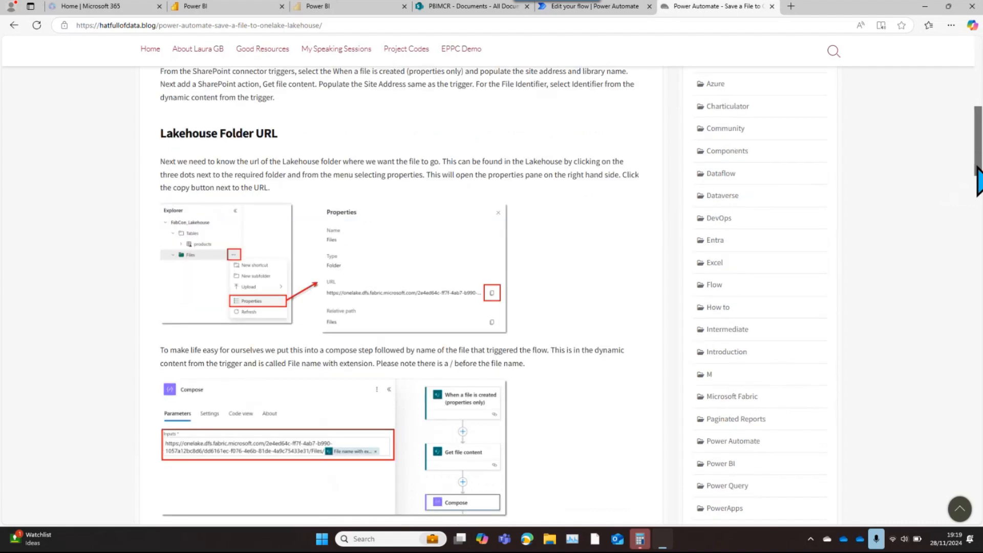
left_click_drag(979, 182, 978, 207)
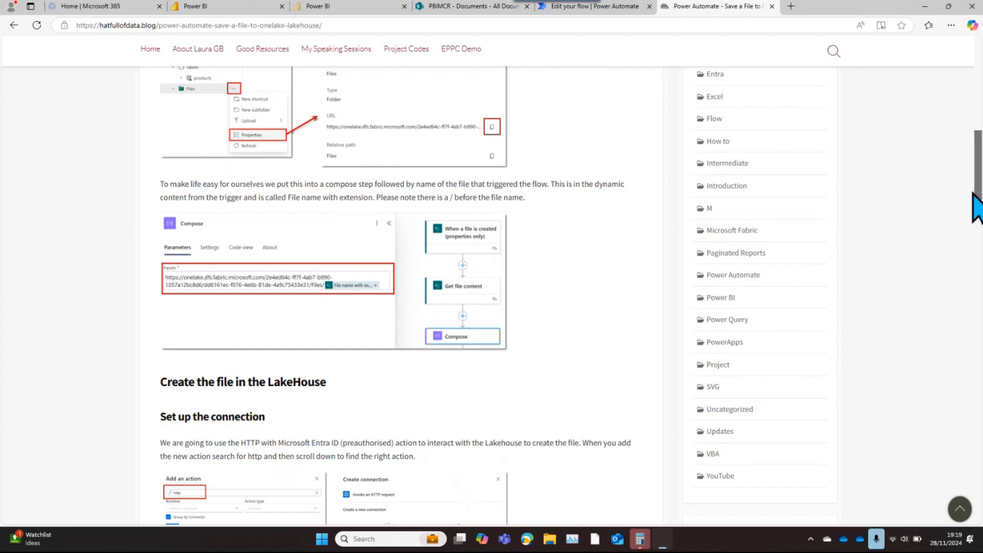
left_click_drag(973, 193, 967, 255)
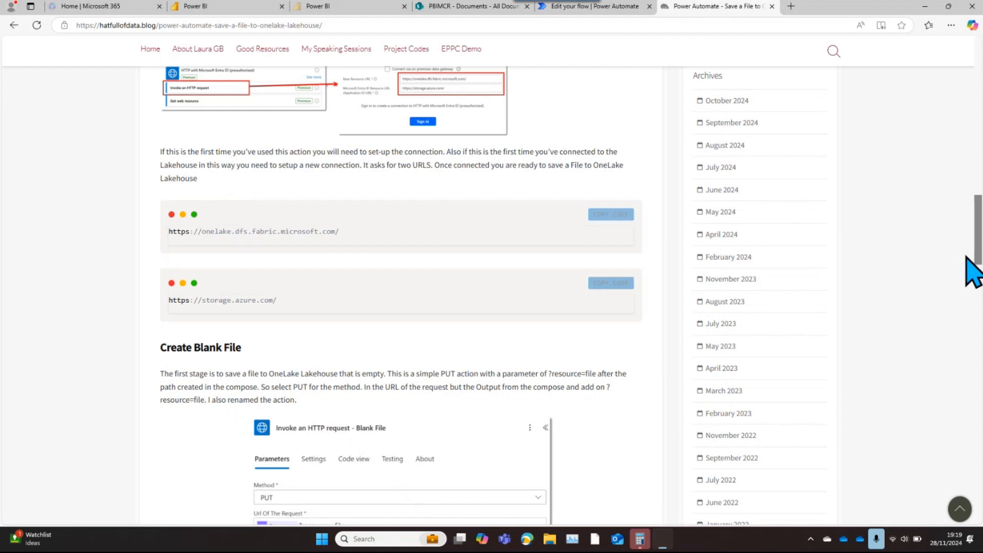
key("alt+Tab")
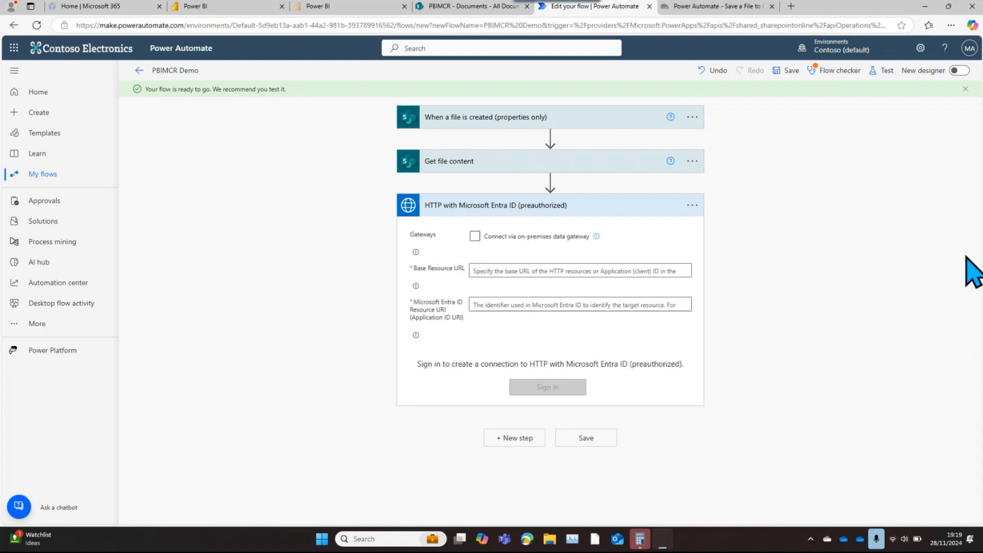
key("alt+Tab")
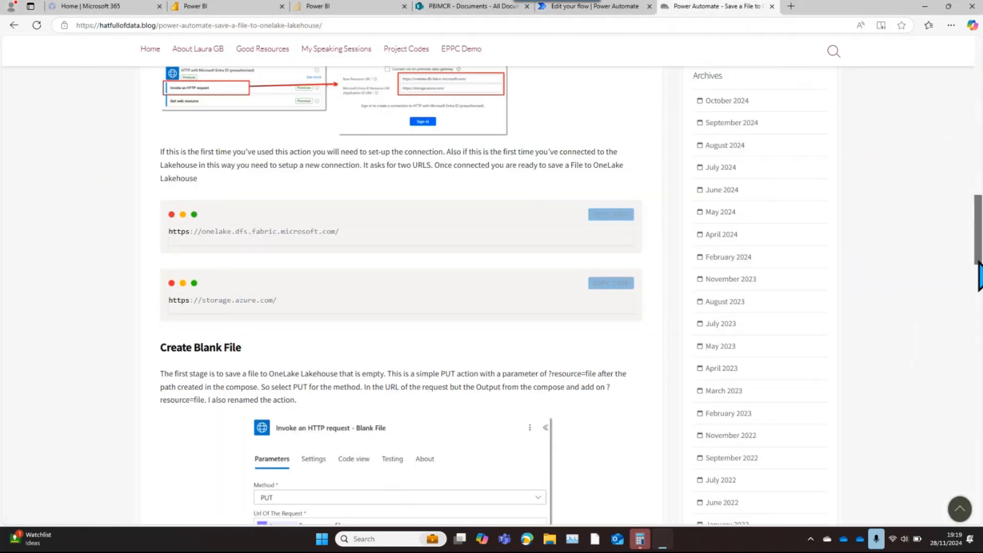
scroll(978, 261, "up", 2)
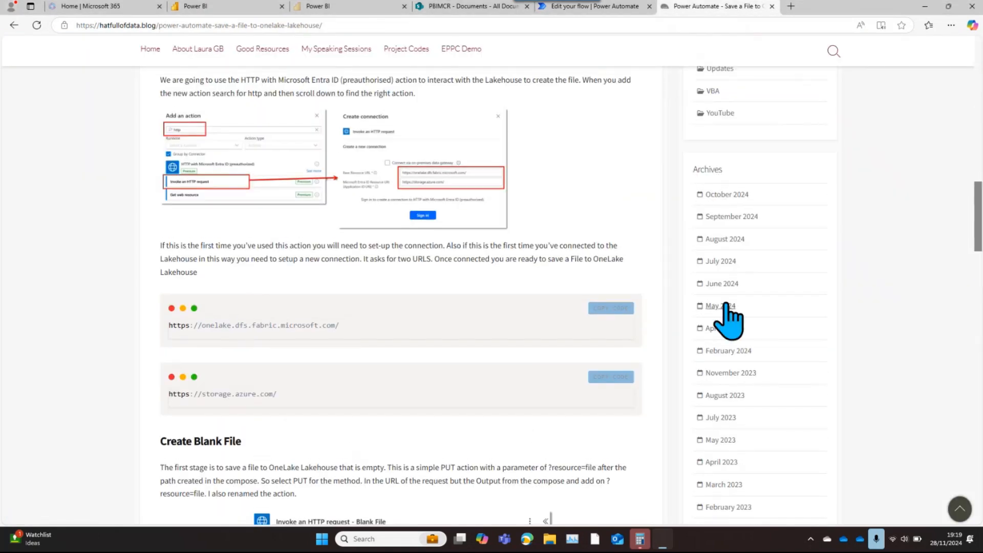
left_click(617, 311)
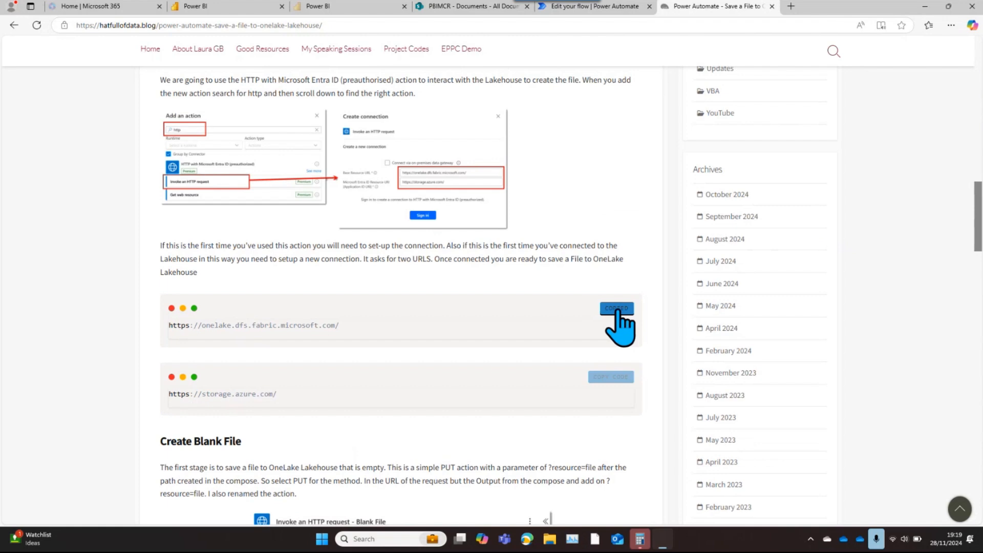
key("super+Tab")
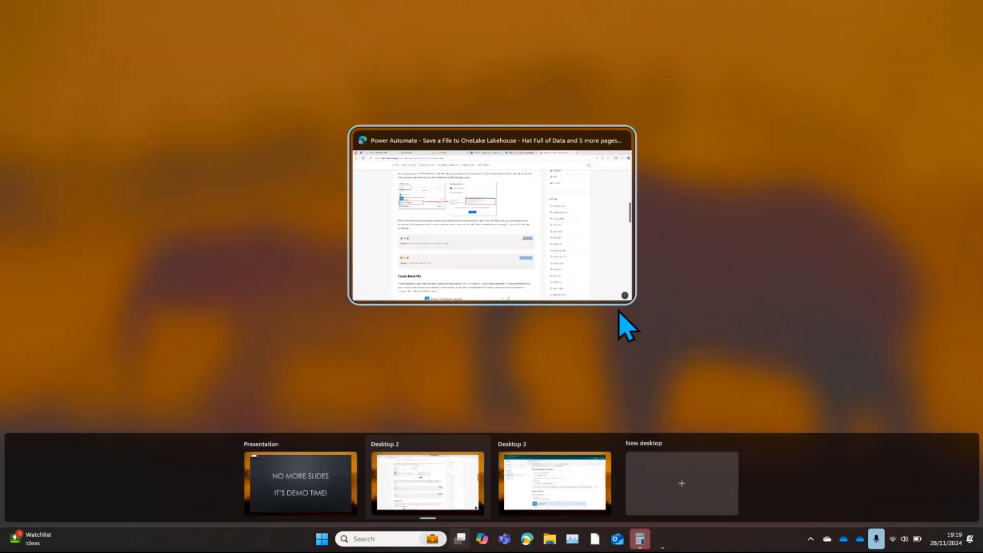
key("super")
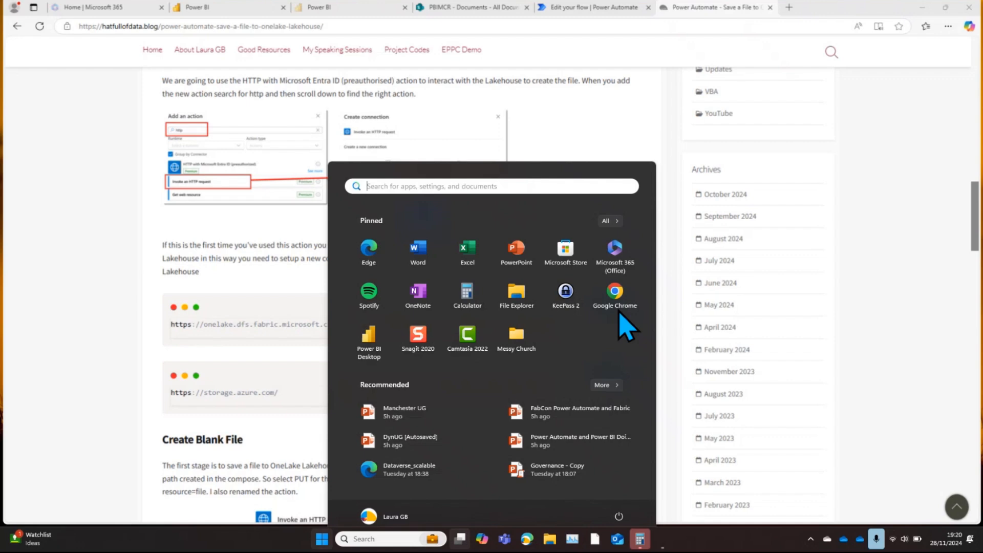
key("Escape")
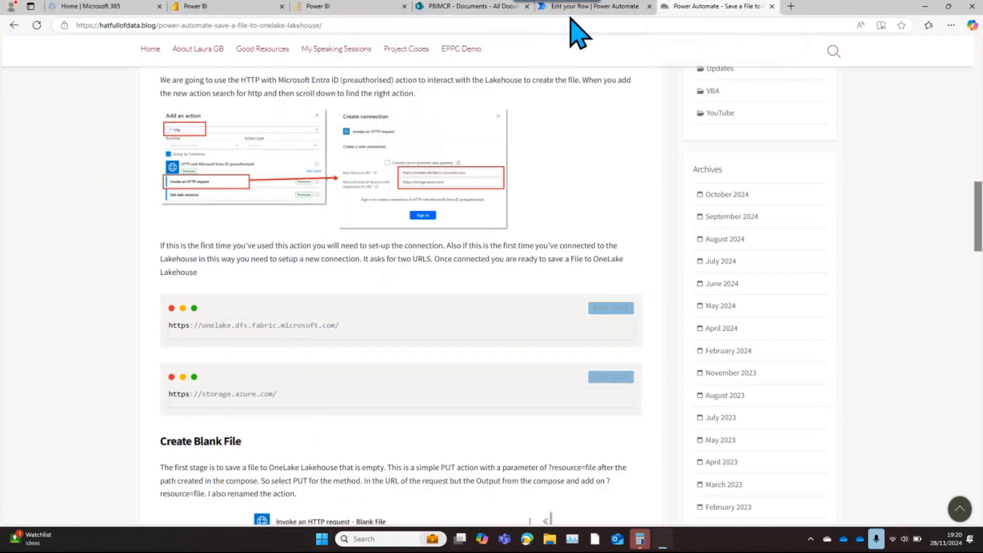
left_click(584, 8)
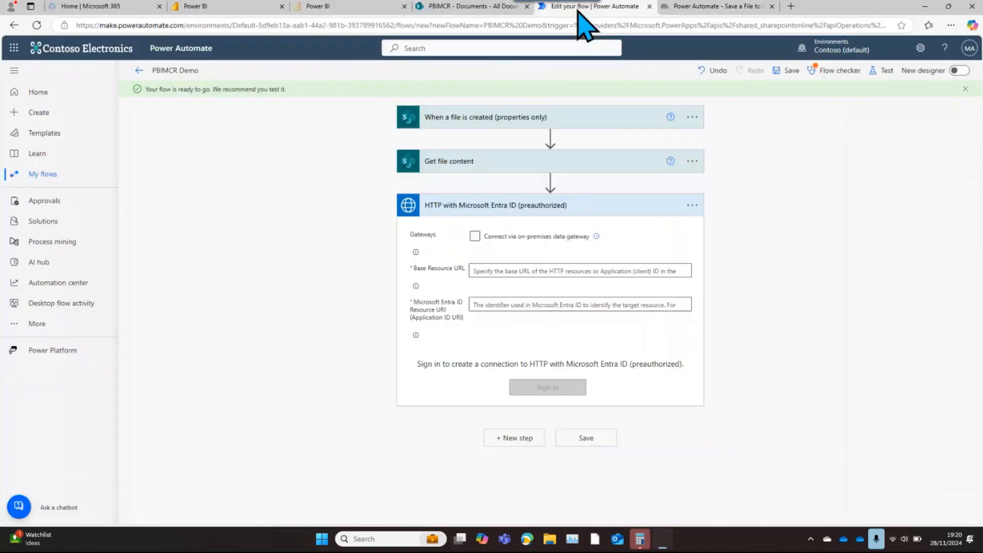
left_click(500, 270)
type("https://onelake.dfs.fabric.microsoft.com/")
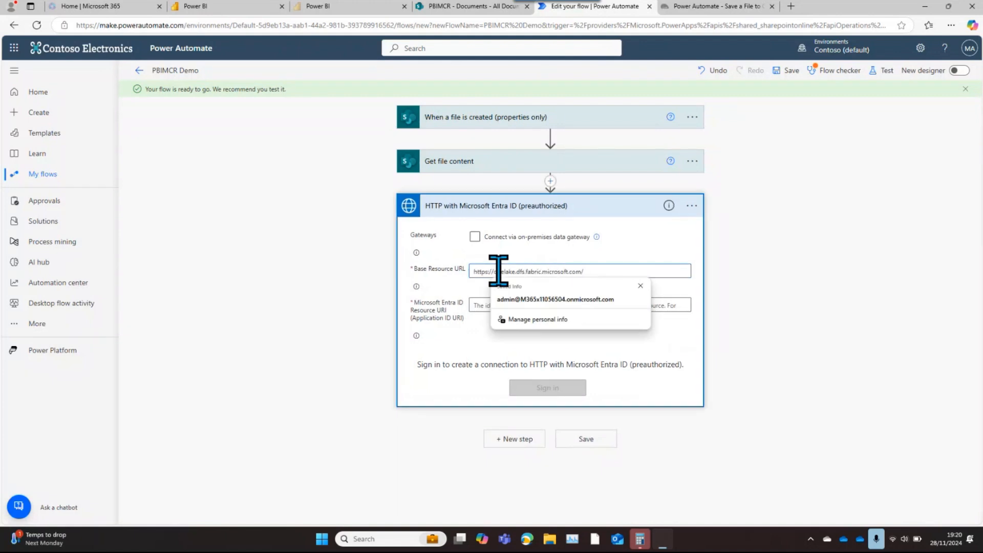
left_click(480, 304)
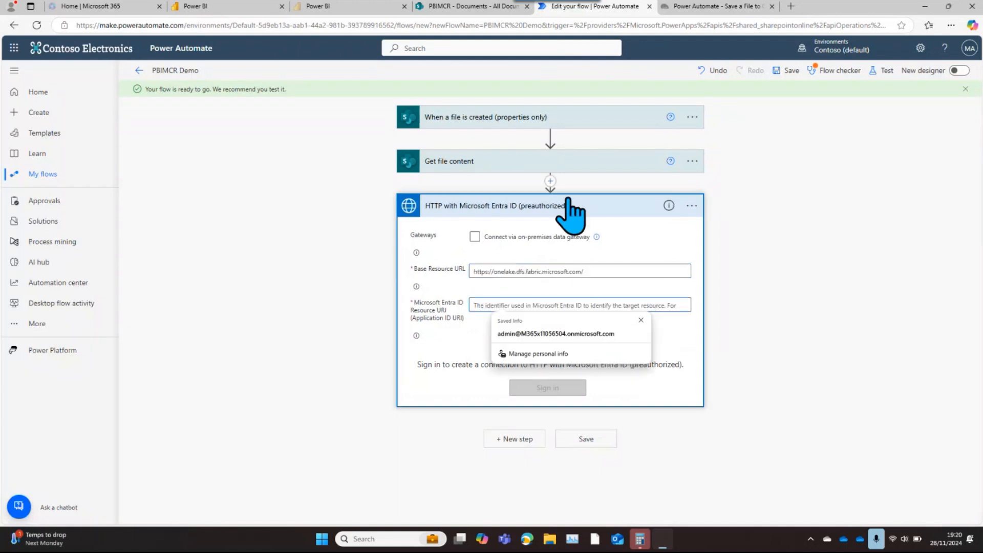
left_click(696, 6)
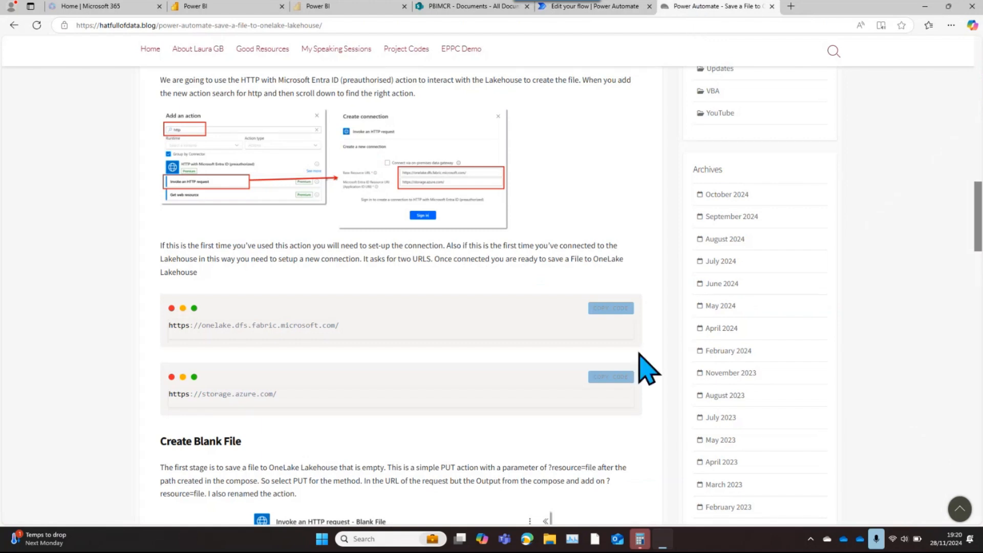
left_click(611, 377)
left_click(596, 7)
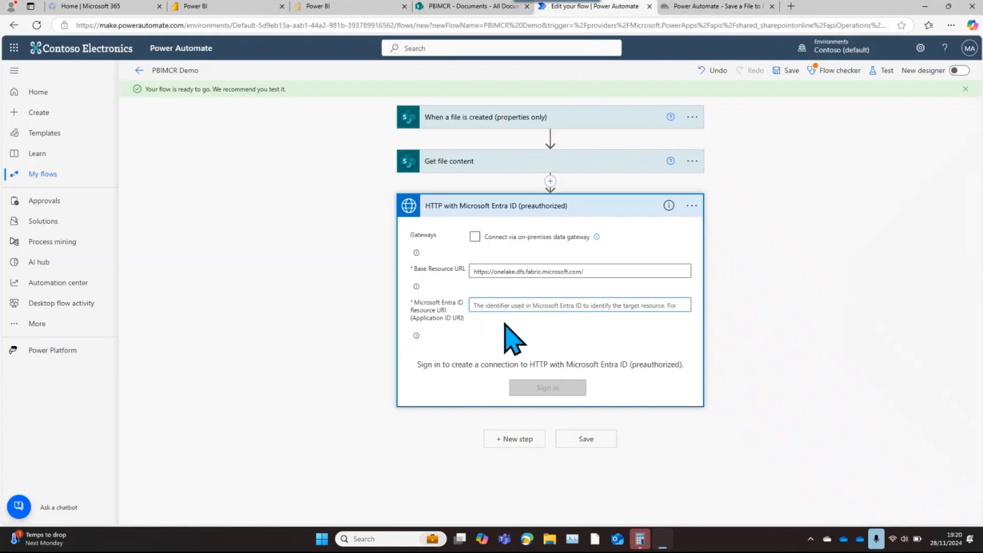
type("https://storage.azure.com/")
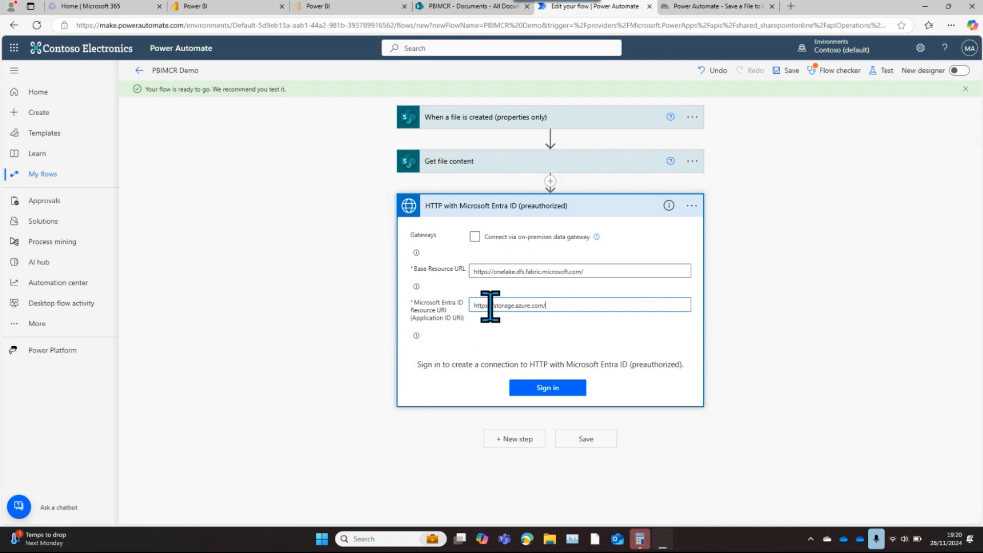
left_click(556, 390)
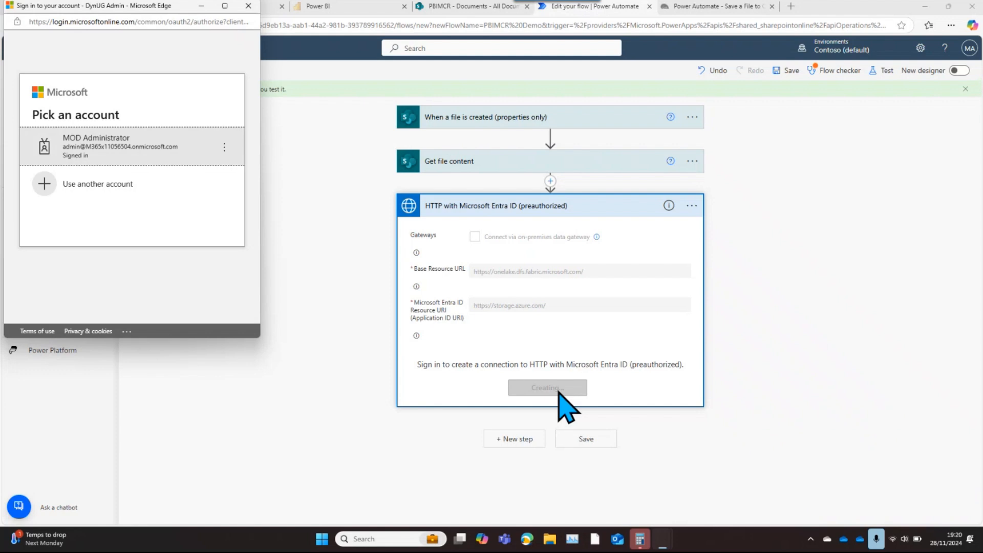
left_click(153, 154)
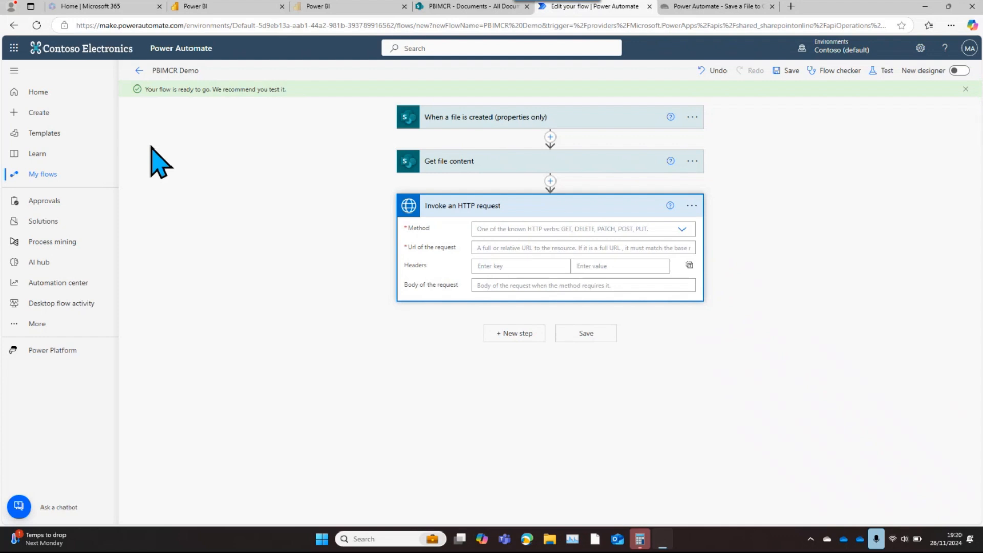
Open LGB_Bluepeter_Lakehouse in Power BI and copy the URL from the properties of the Sales folder under Files
key("ctrl+super+Right")
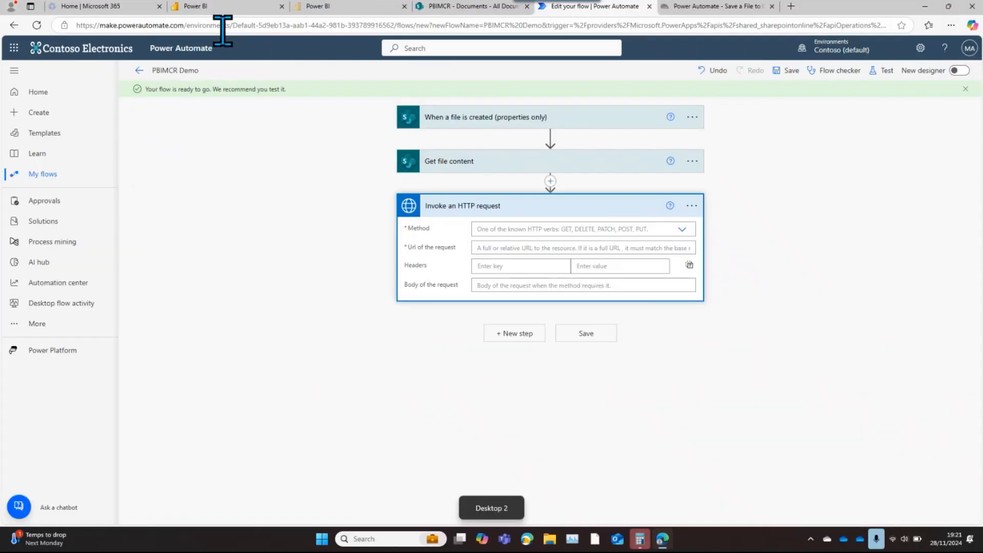
left_click(216, 9)
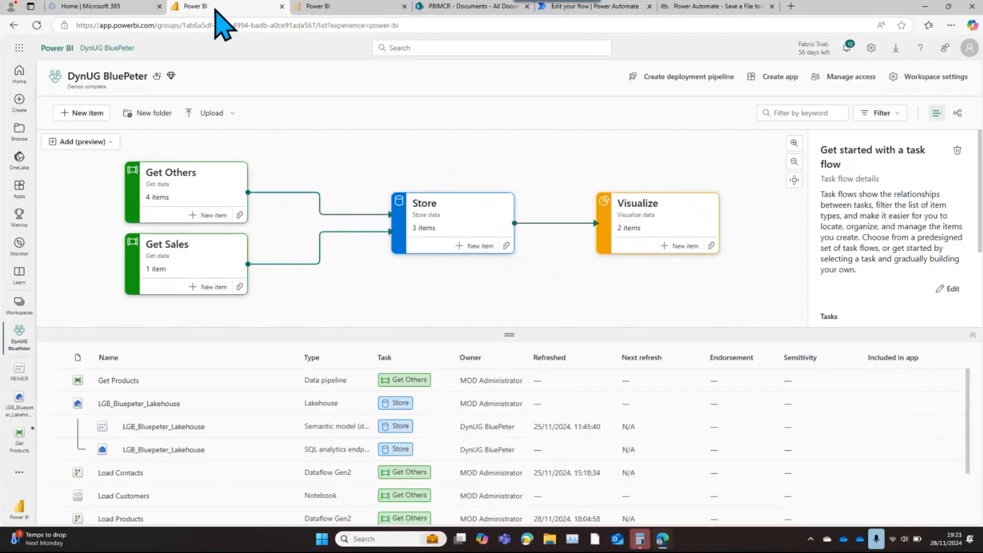
left_click(20, 405)
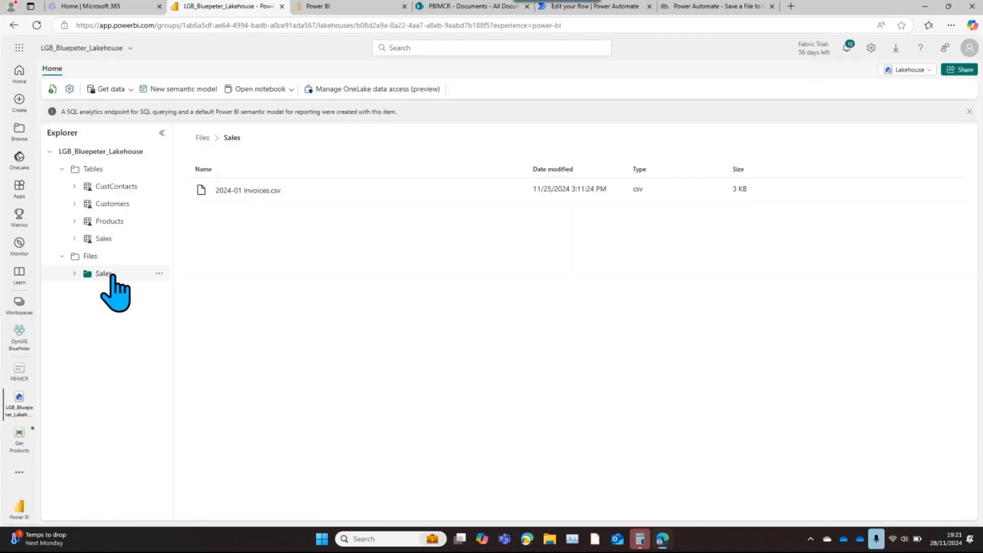
left_click(160, 274)
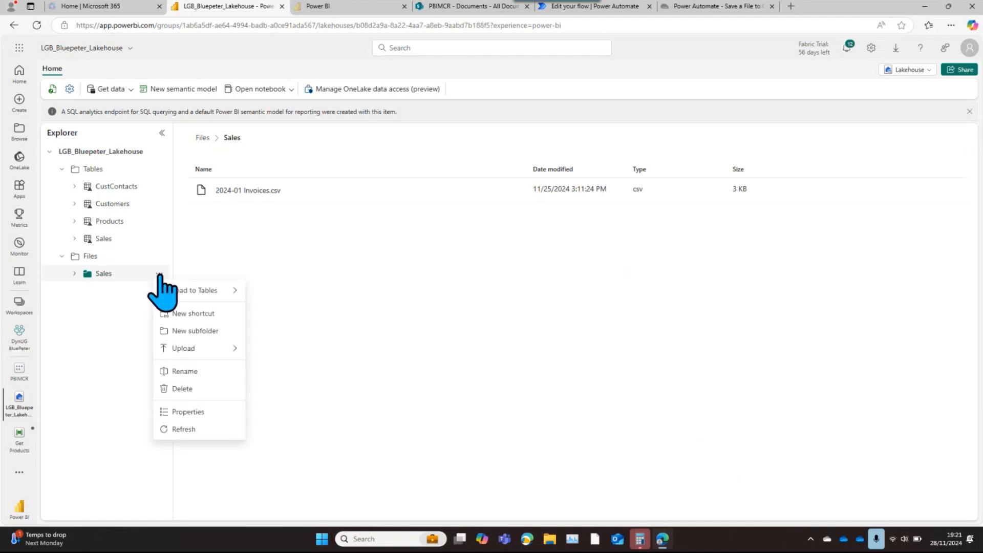
left_click(204, 412)
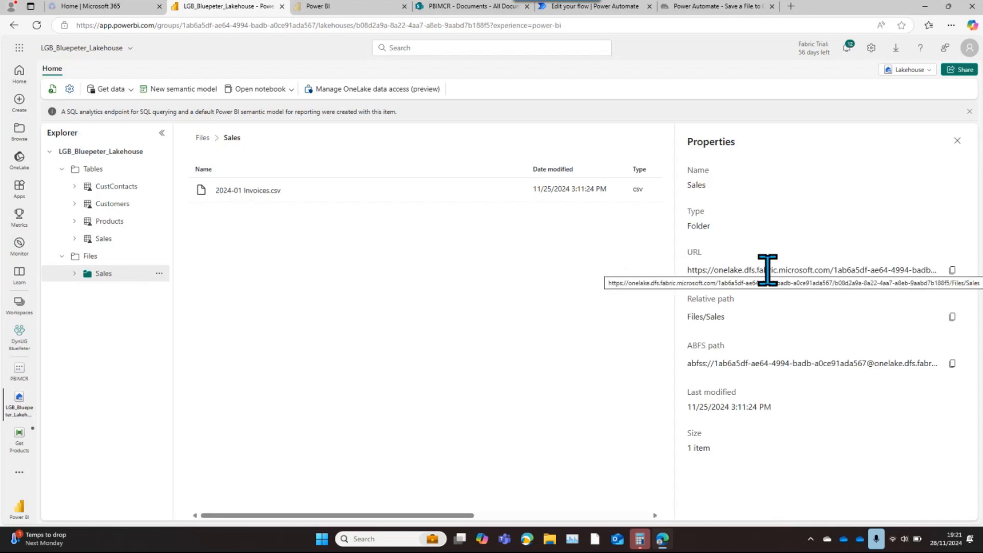
left_click(953, 271)
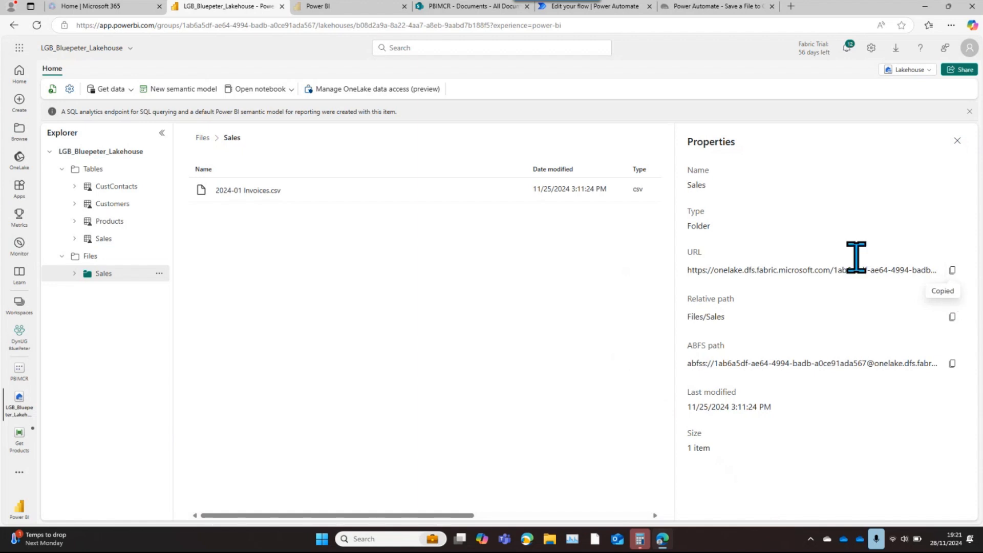
Return to the Power Automate flow and insert a Compose data operation between Get file content and Invoke an HTTP request
left_click(594, 6)
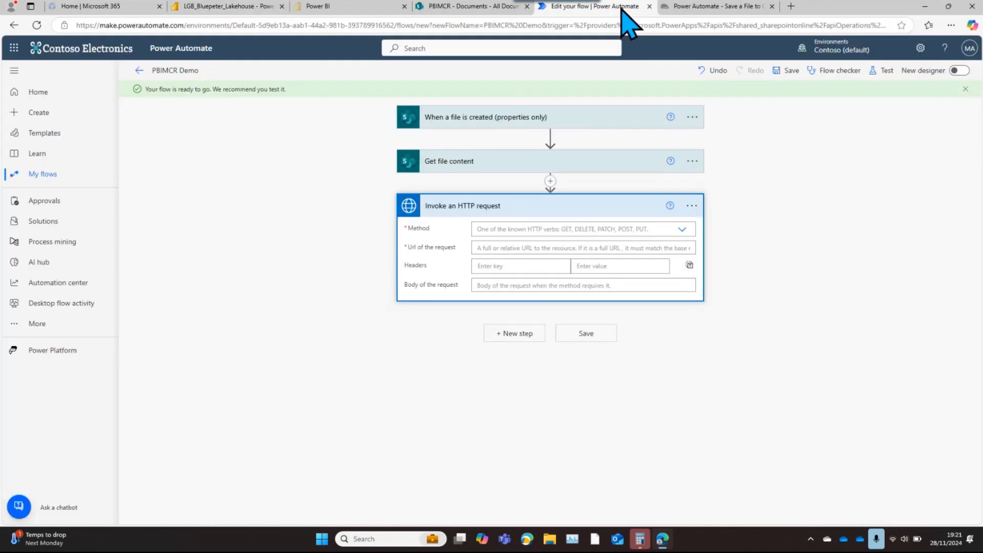
left_click(508, 229)
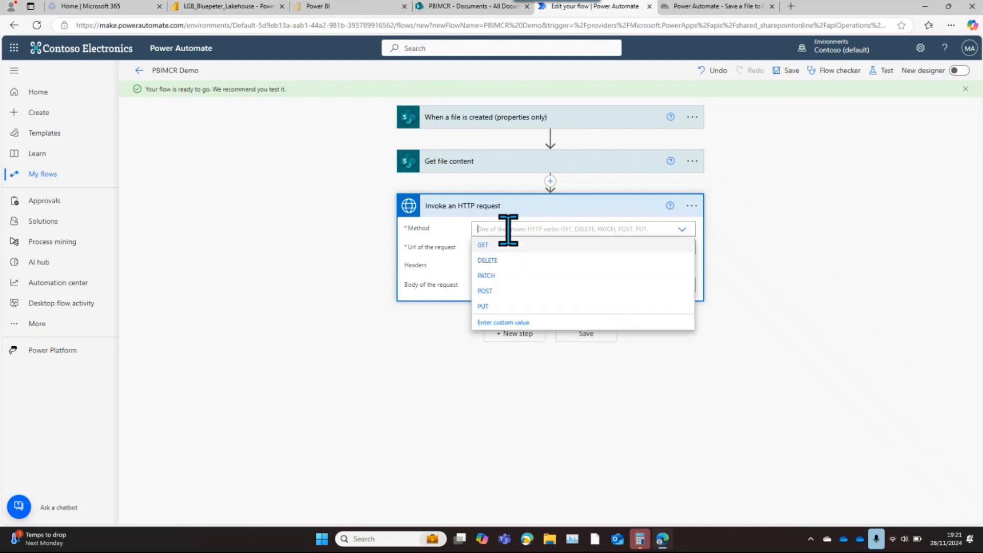
left_click(551, 181)
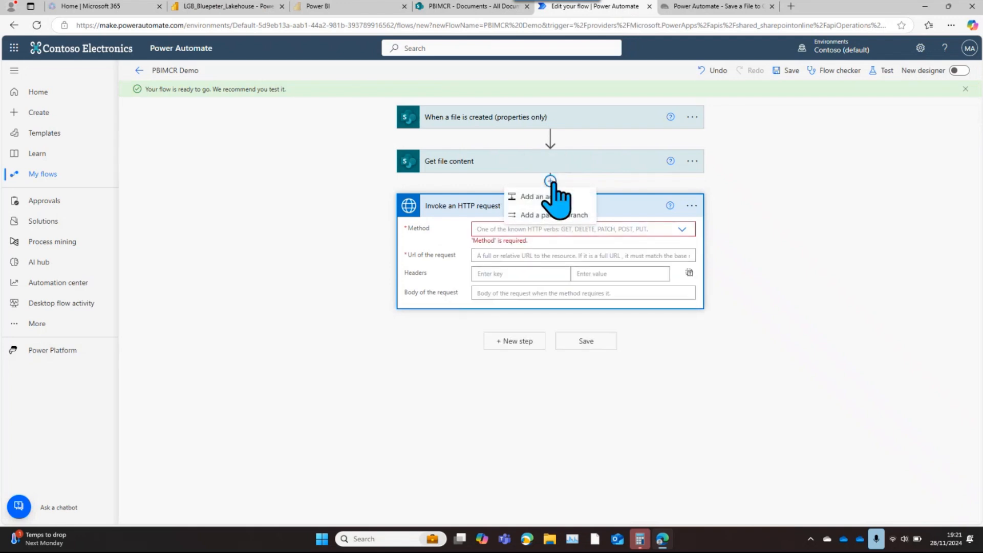
left_click(561, 197)
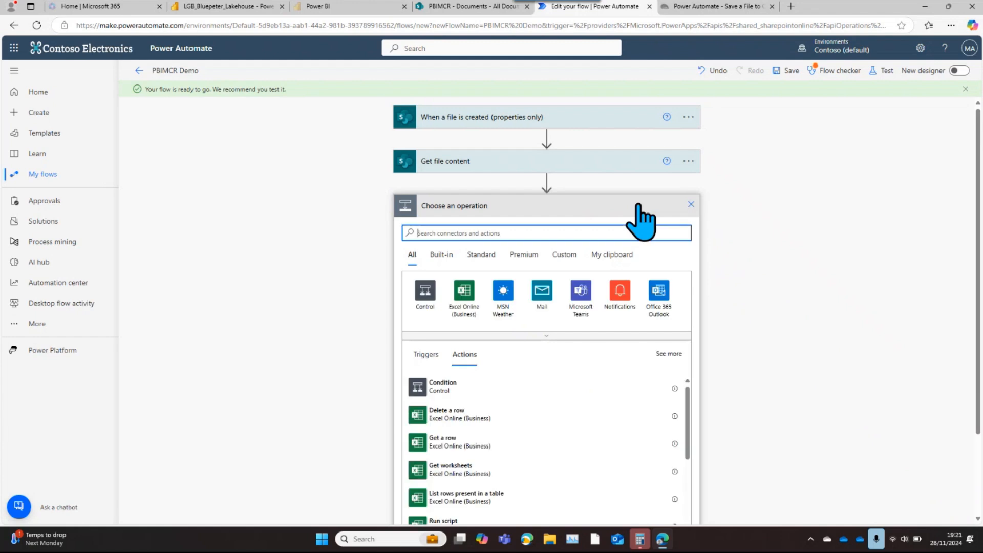
type("compo")
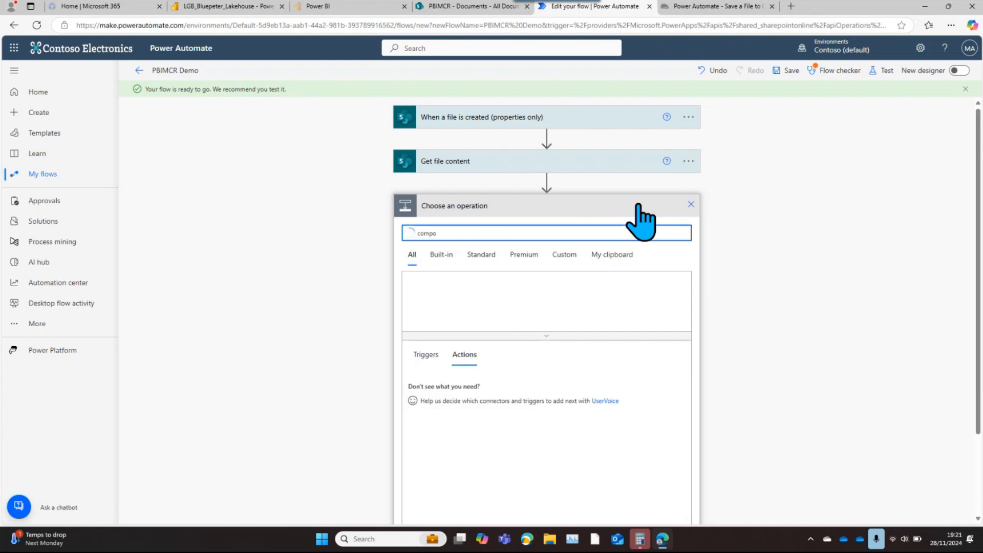
type("se")
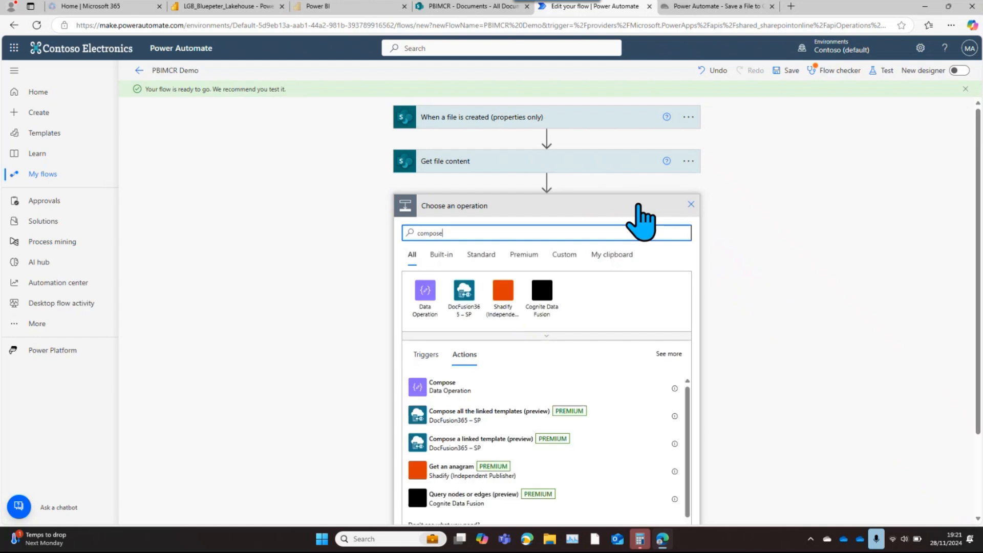
left_click(454, 390)
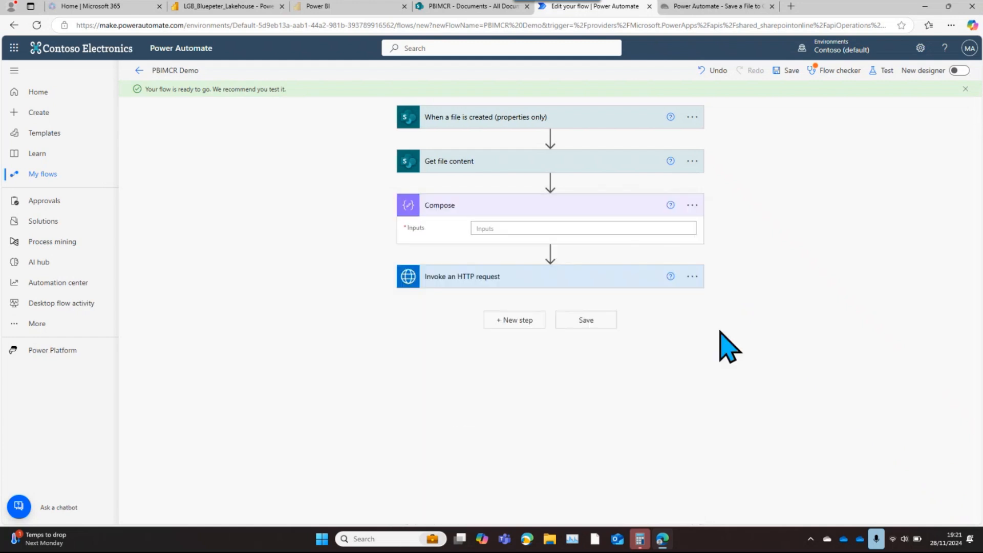
Set the Compose inputs to the copied Sales folder URL followed by / and the File name with extension dynamic content
left_click(529, 229)
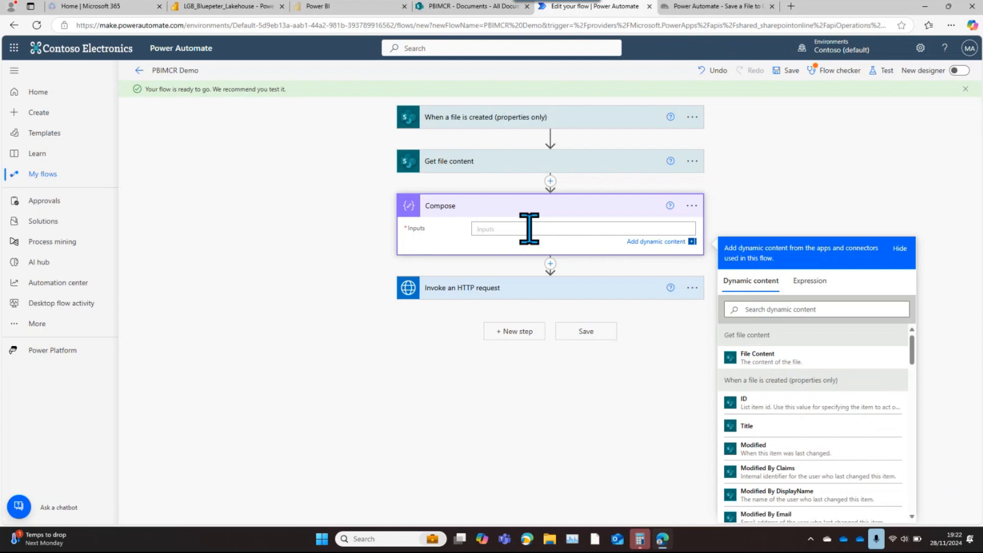
key("ctrl+v")
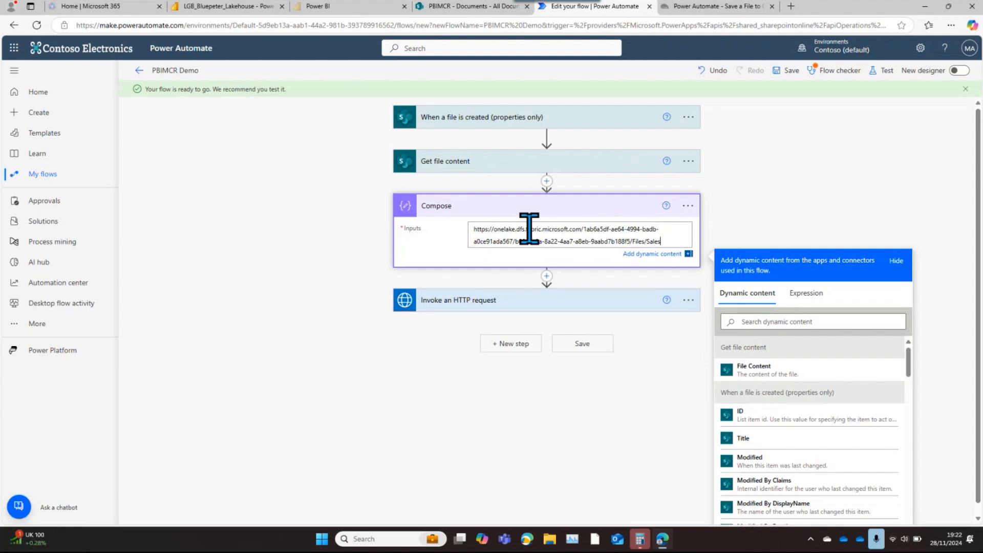
key("ctrl+plus")
key("ctrl+plus")
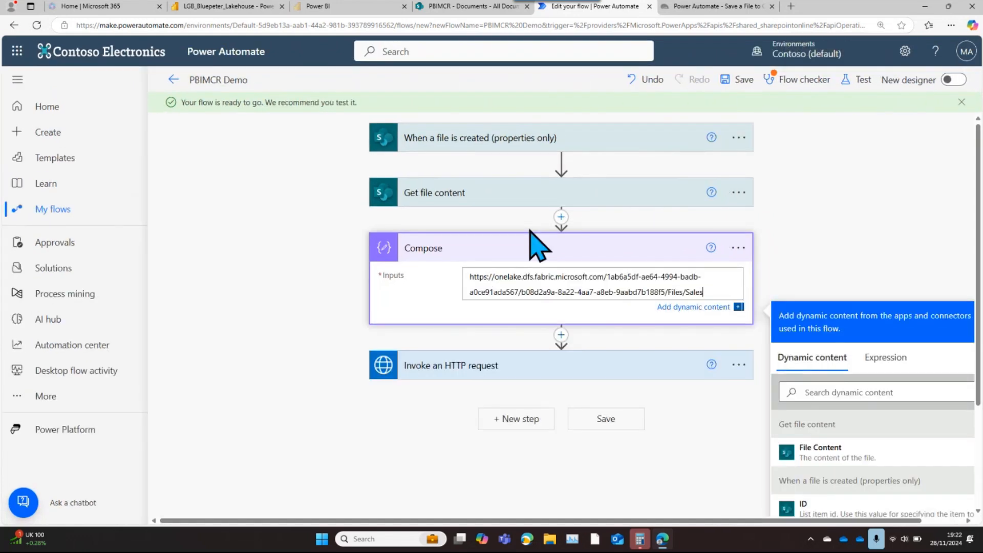
type("/")
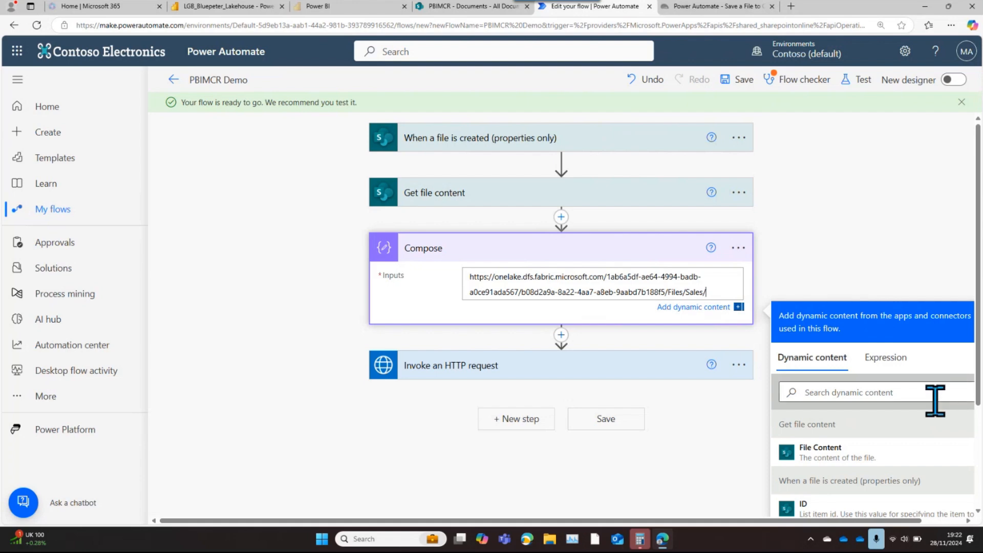
key("ctrl+minus")
left_click(827, 351)
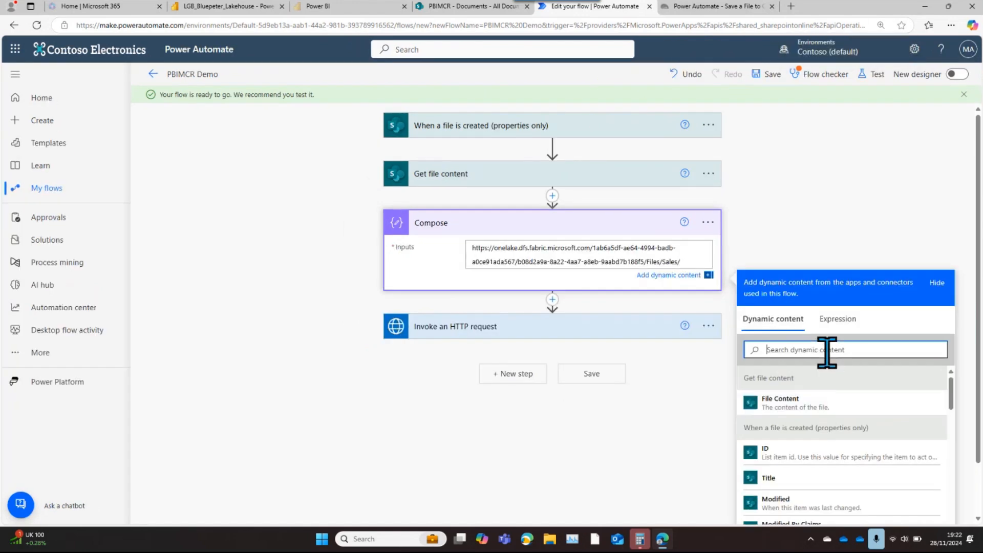
type("file")
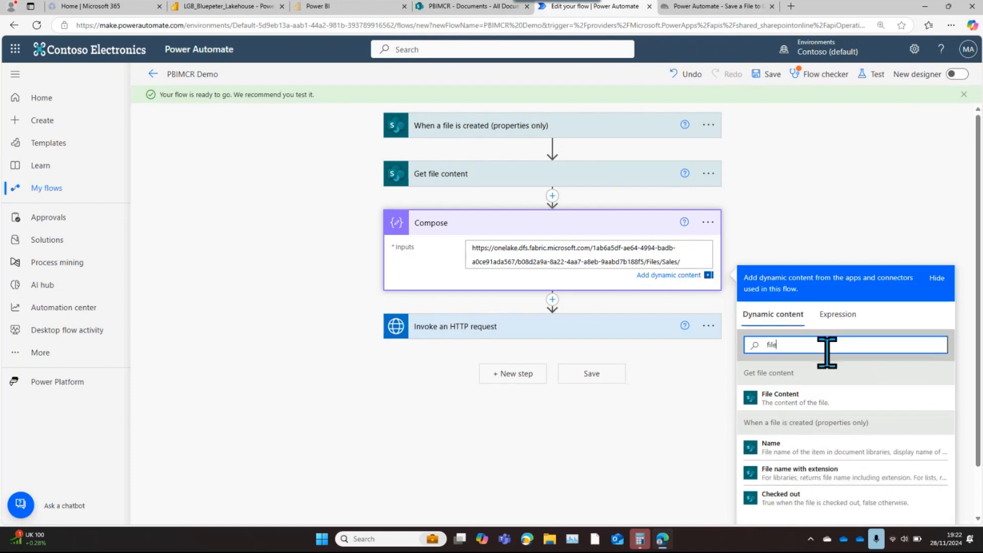
left_click(798, 473)
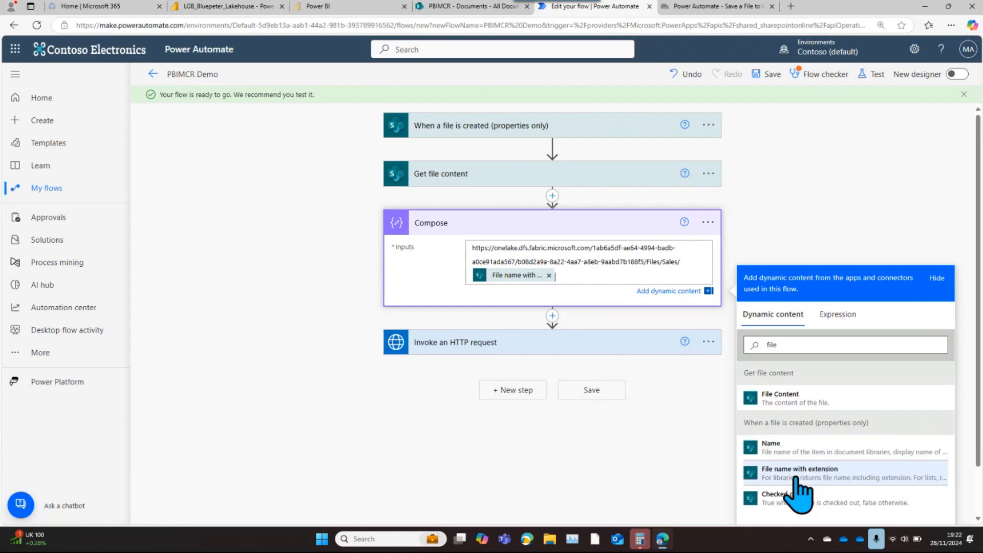
Expand the Invoke an HTTP request action and set its method to PUT
left_click(548, 344)
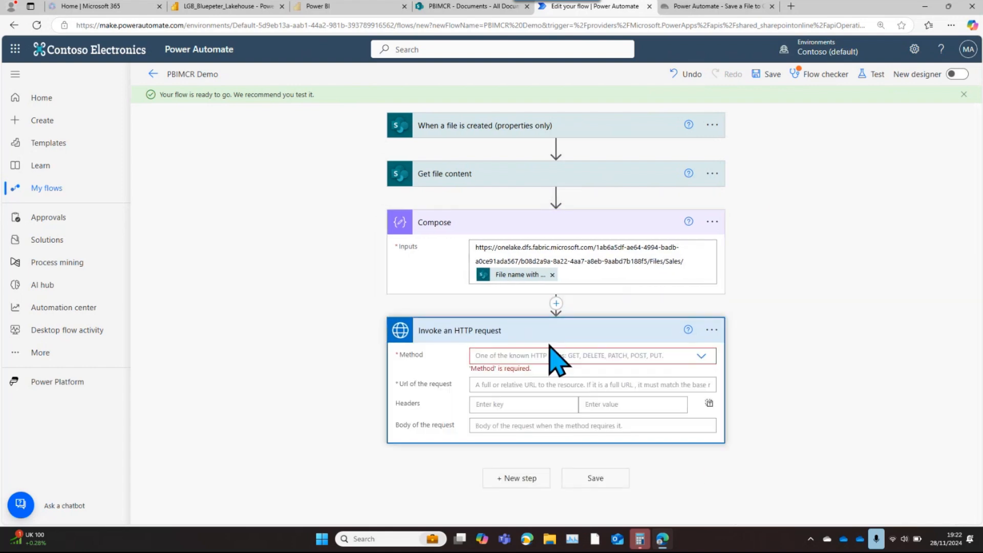
left_click(702, 355)
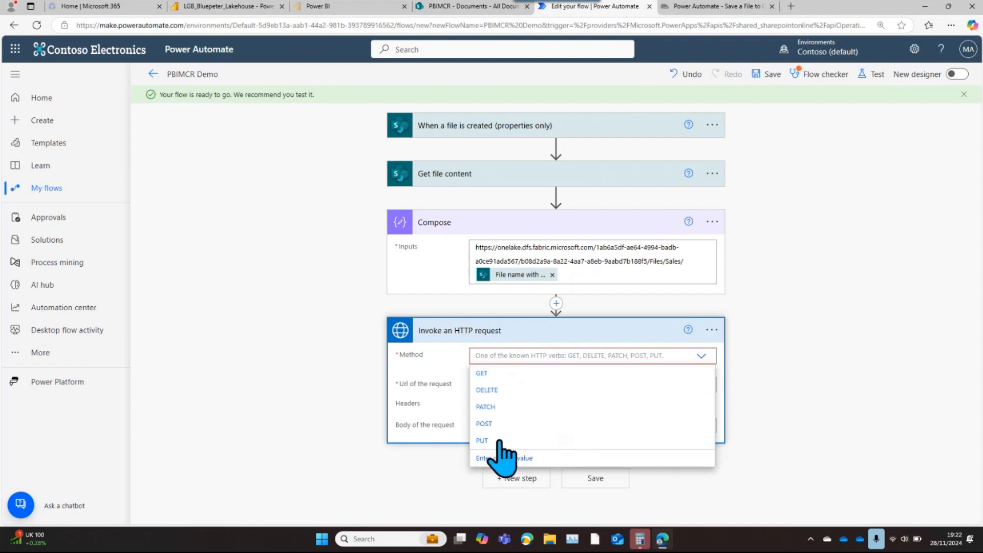
left_click(486, 440)
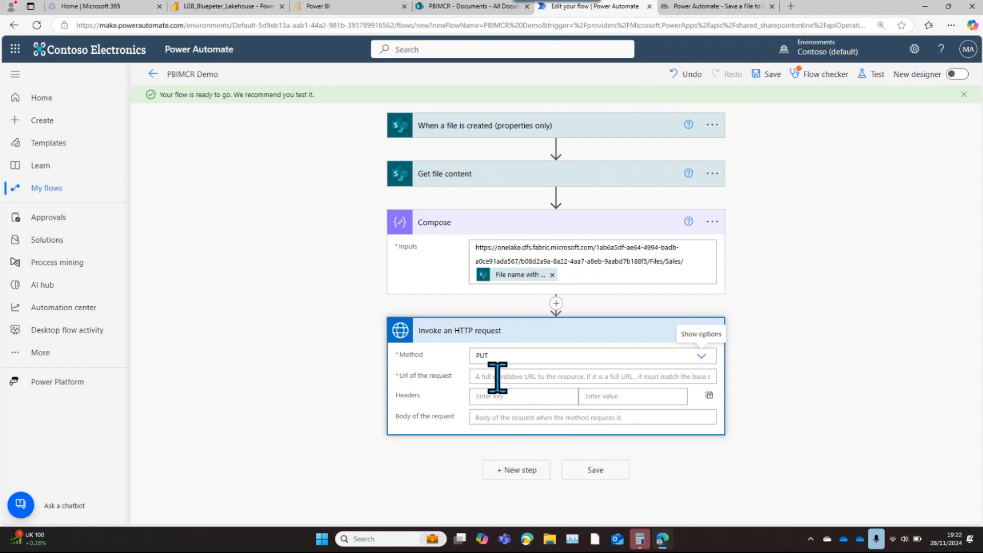
Set the PUT request's URL to the Compose Outputs dynamic content followed by ?resource=file, copied from demo1.md on GitHub
left_click(497, 376)
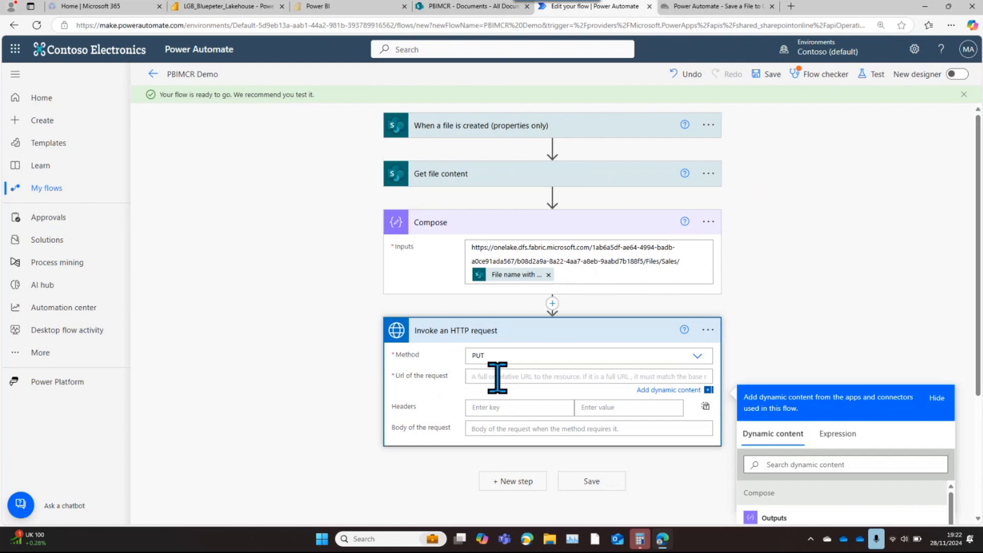
left_click_drag(978, 374, 973, 477)
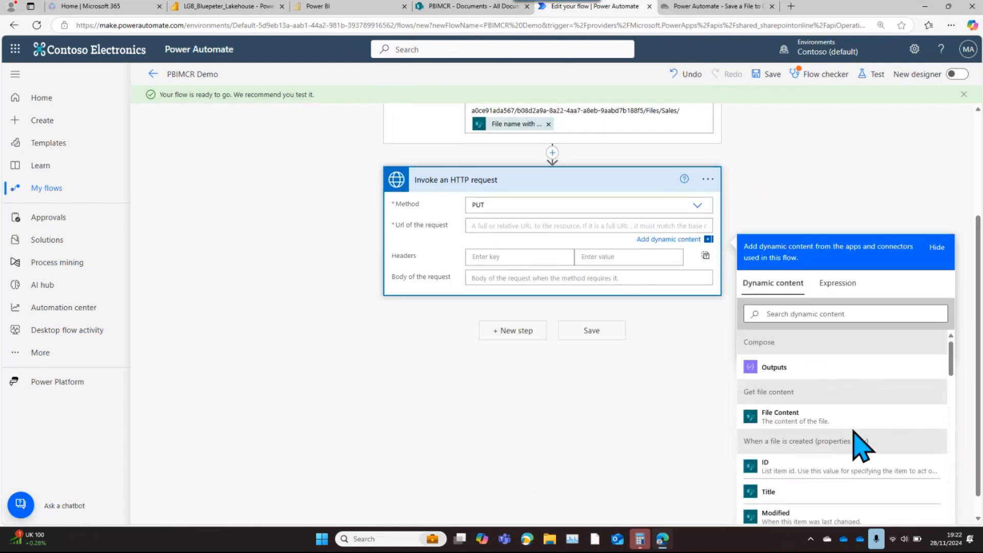
left_click(769, 370)
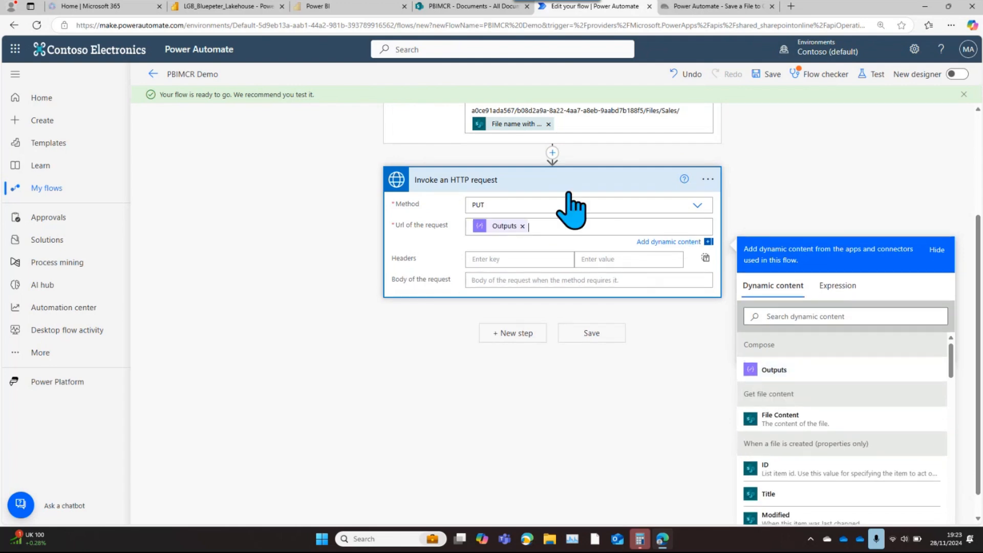
key("alt")
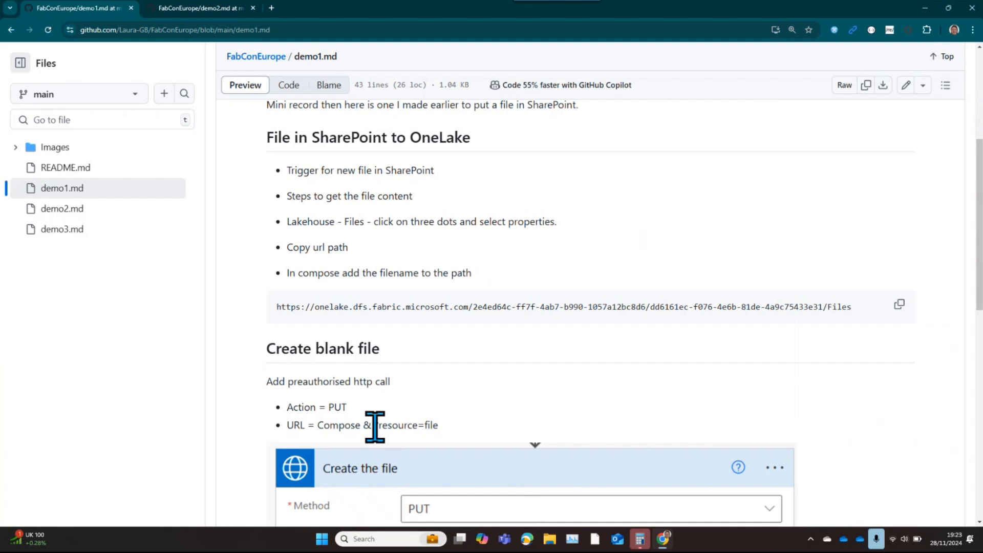
left_click_drag(376, 426, 452, 425)
key("ctrl+c")
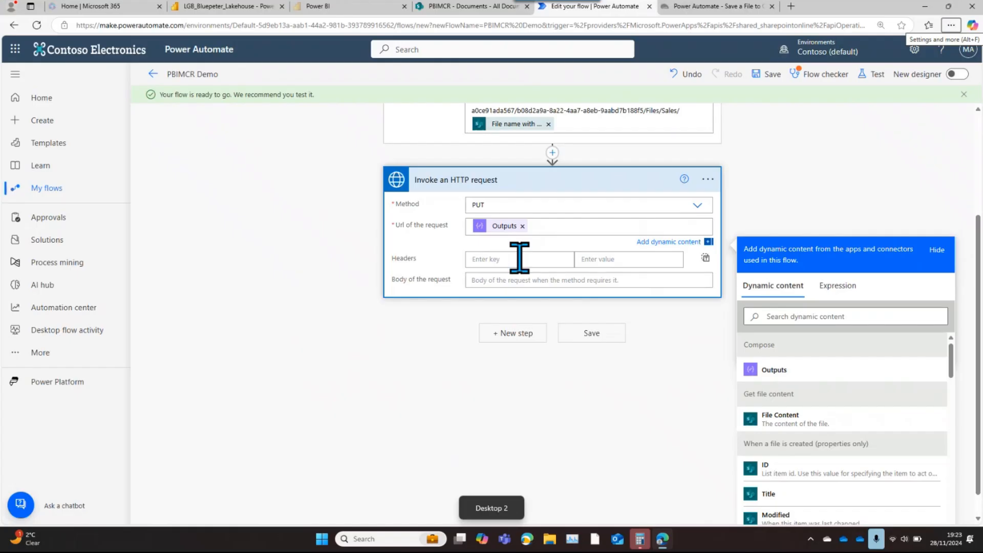
left_click(543, 228)
key("ctrl+v")
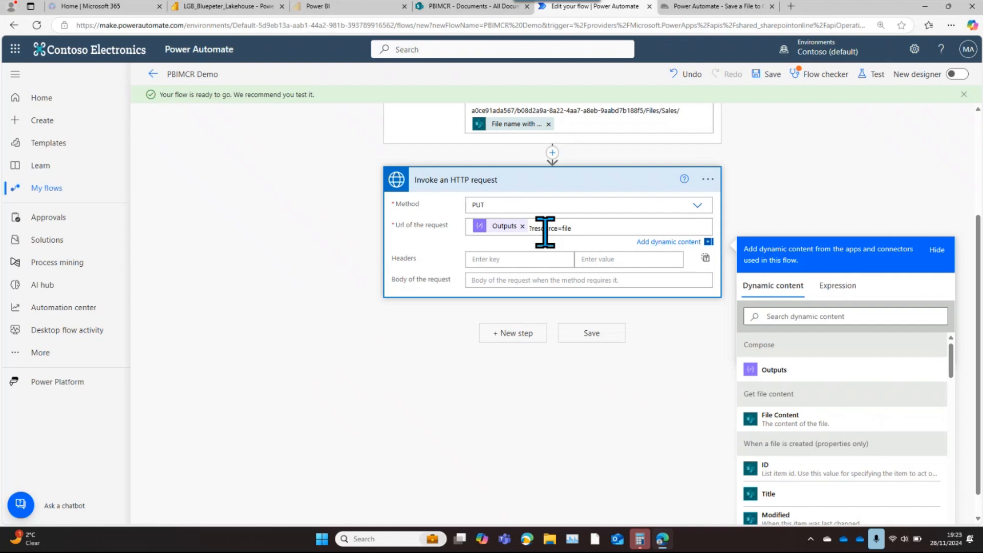
Search for http and add a second Invoke an HTTP request action from HTTP with Microsoft Entra ID (preauthorized) at the flow's end
left_click(518, 333)
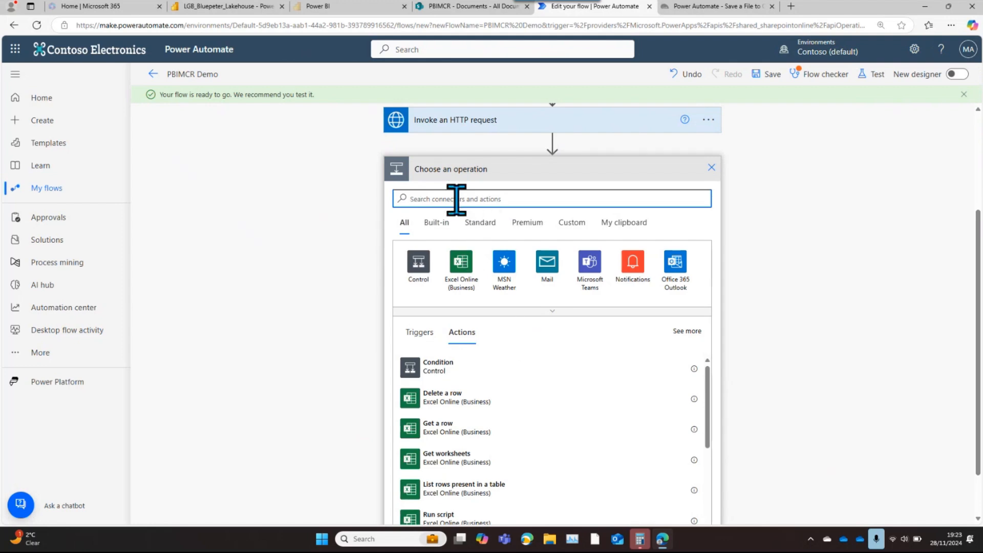
type("http")
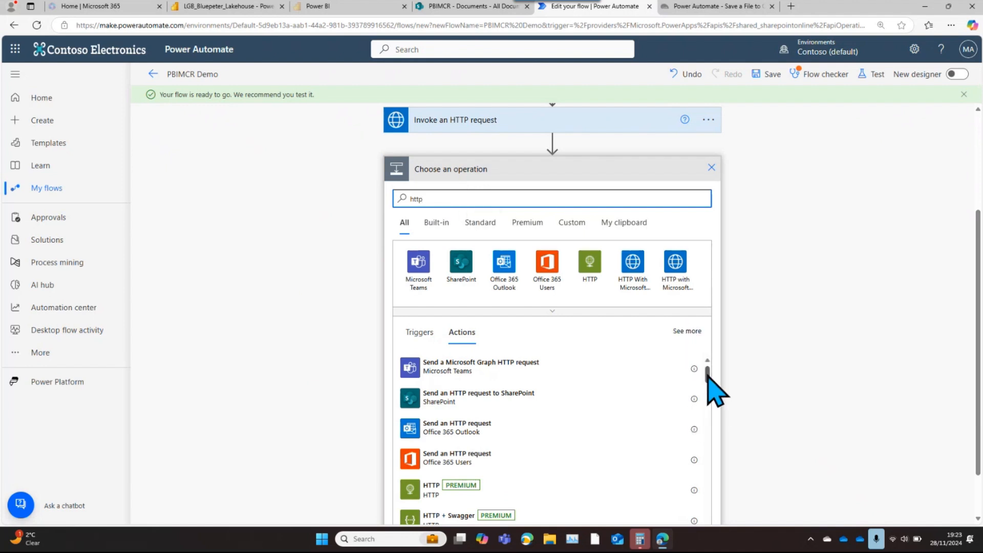
scroll(708, 385, "down", 1)
left_click_drag(708, 384, 709, 393)
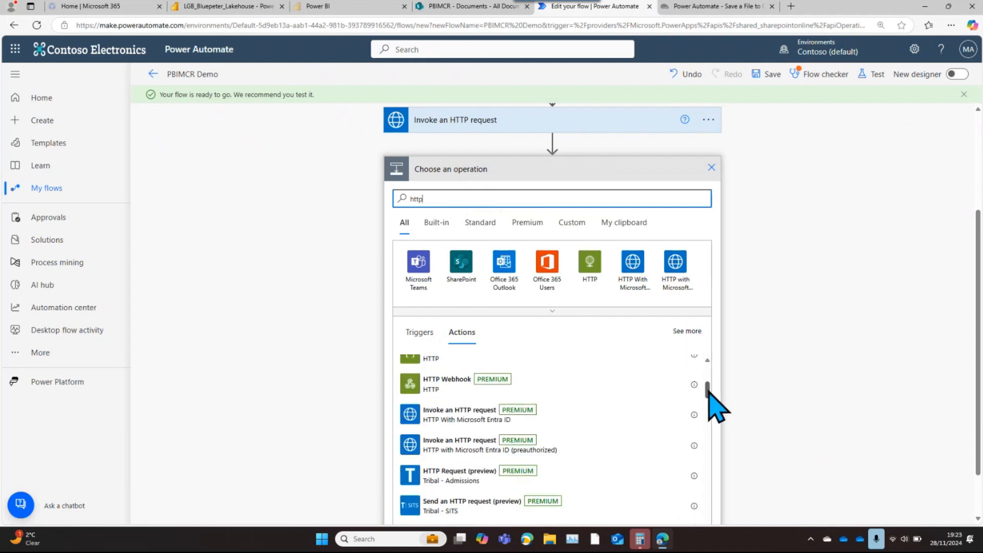
left_click(472, 448)
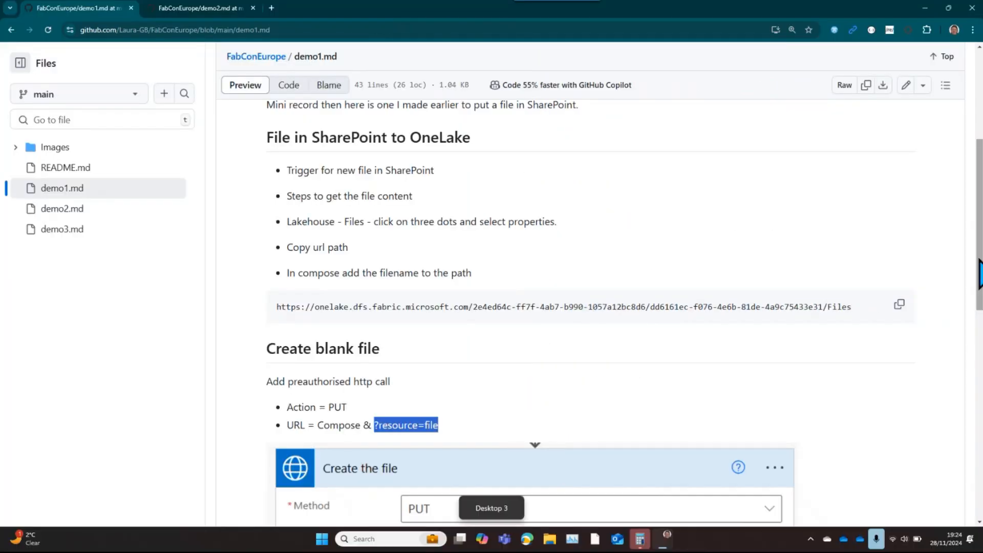
Switch to demo1.md on GitHub and copy the PATCH call's URL suffix ?action=append&position=0&flush=true
left_click_drag(978, 264, 979, 471)
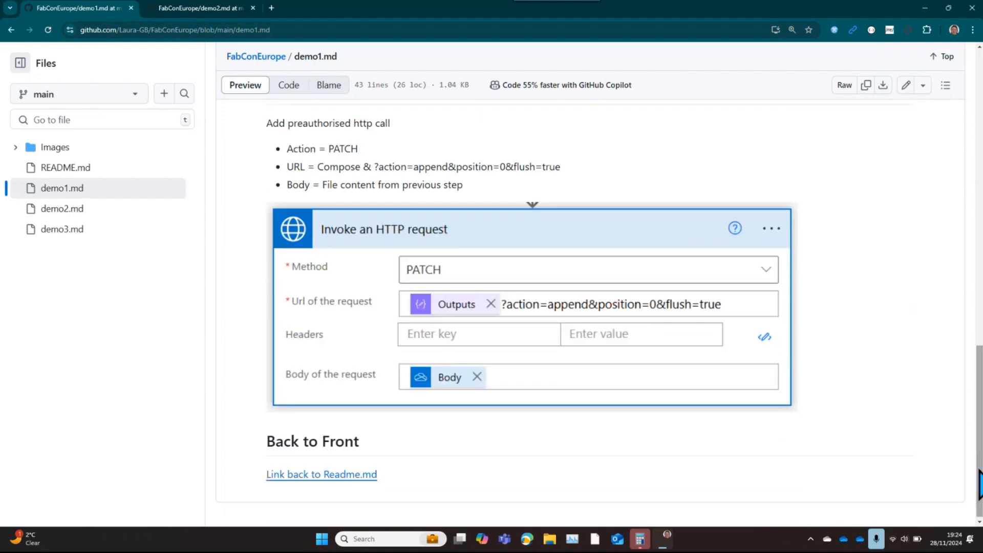
left_click_drag(374, 167, 553, 167)
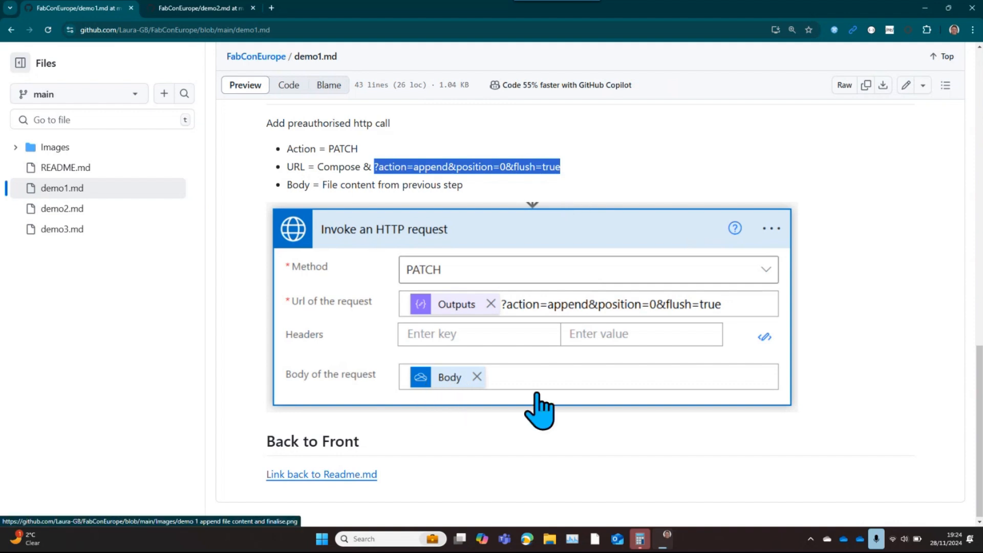
key("alt")
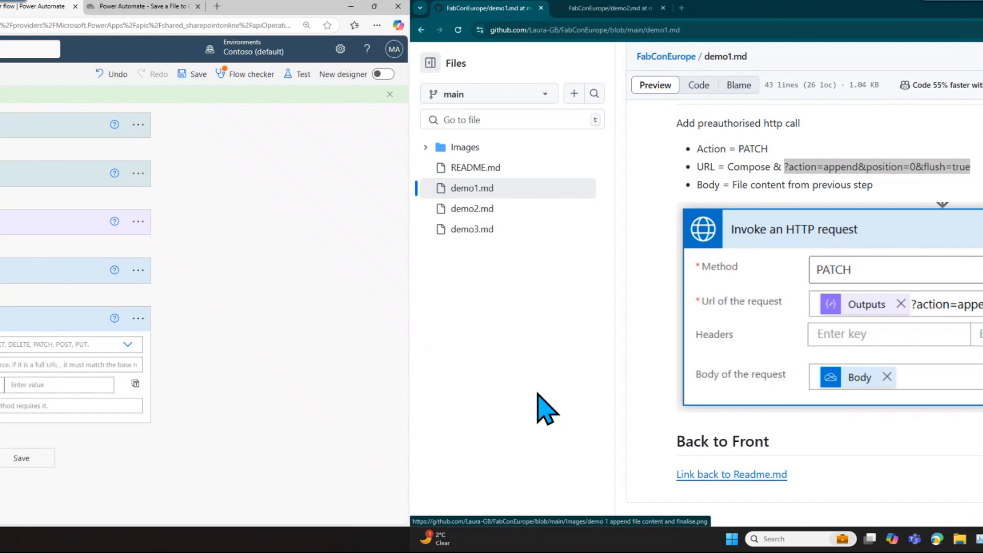
Set Invoke an HTTP request 2 to the PATCH method, with Compose Outputs followed by ?action=append&position=0&flush=true as its URL
left_click(703, 345)
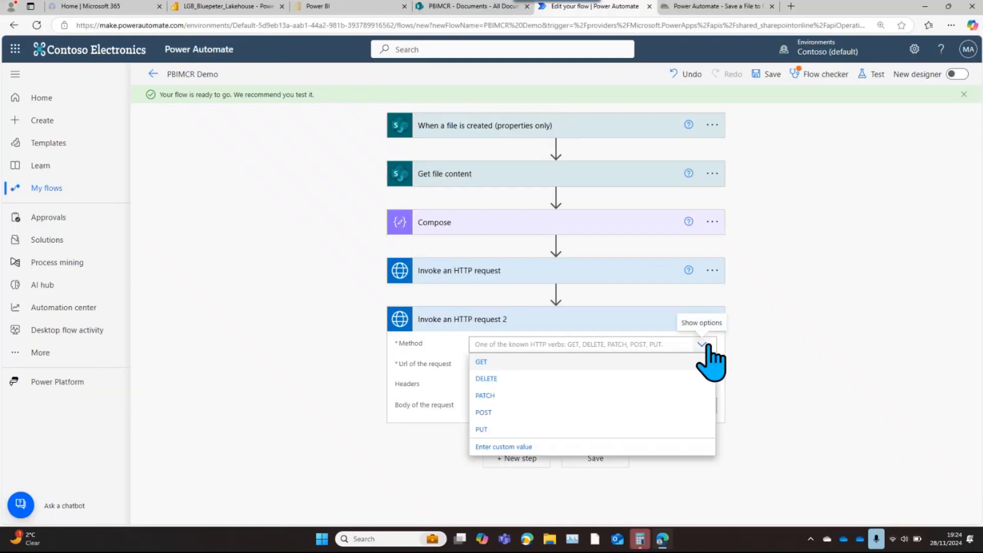
left_click(491, 398)
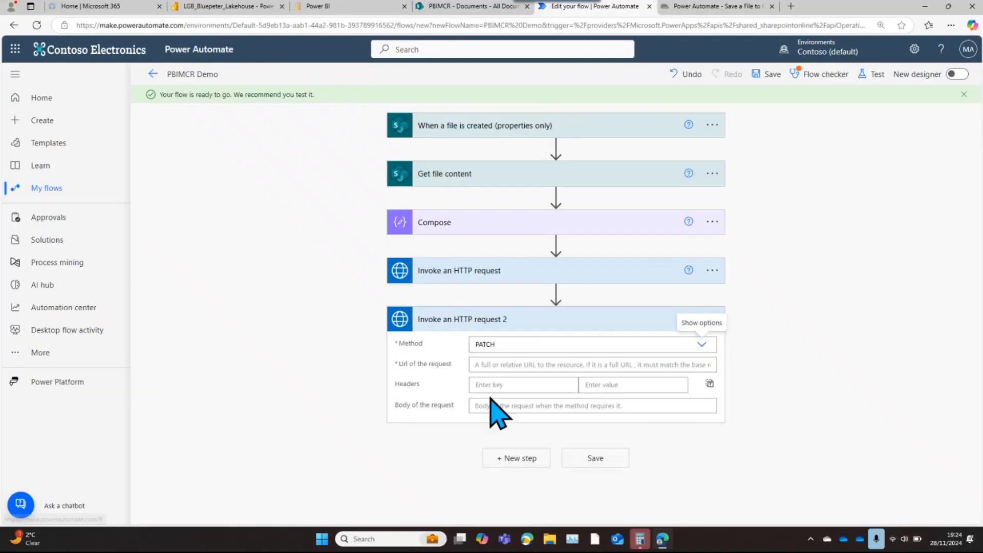
left_click(491, 365)
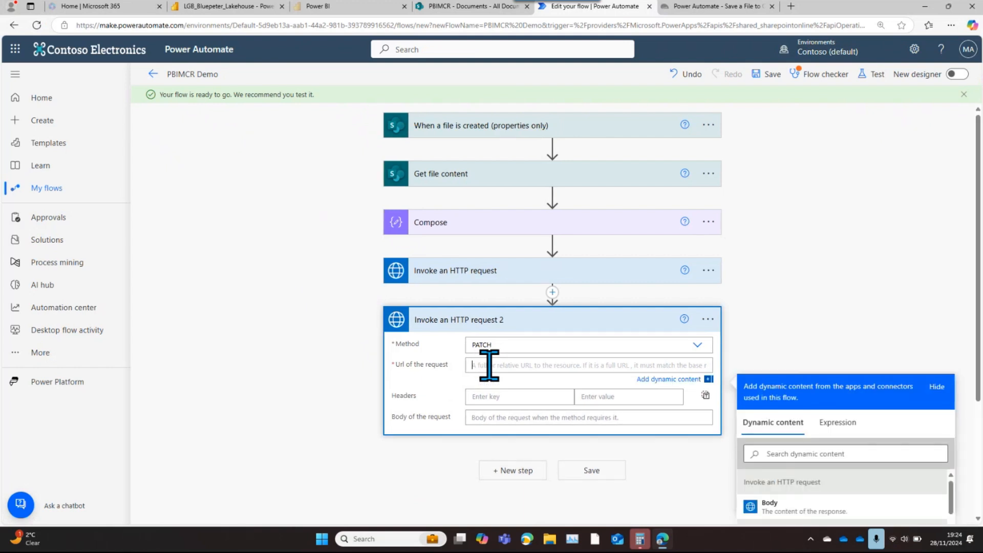
scroll(979, 404, "down", 3)
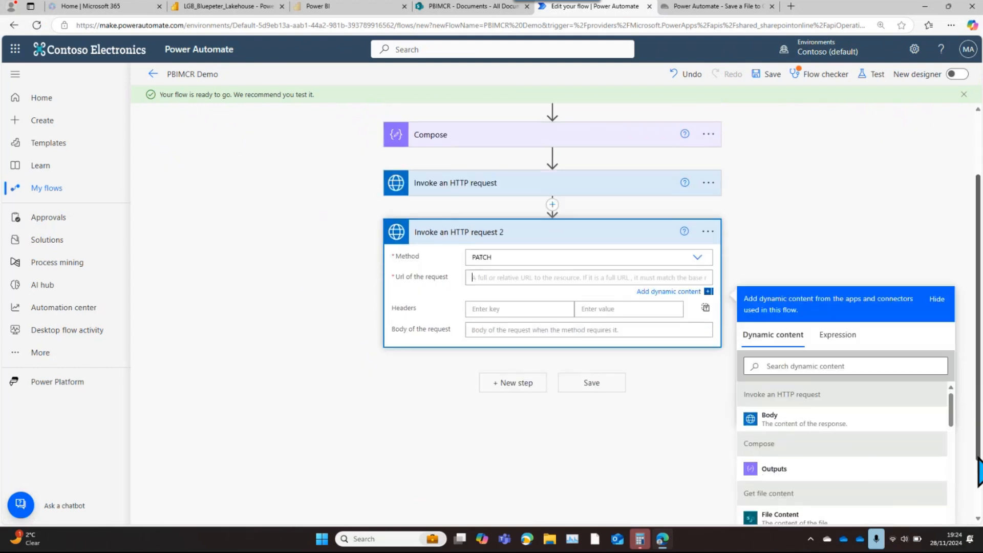
left_click(774, 398)
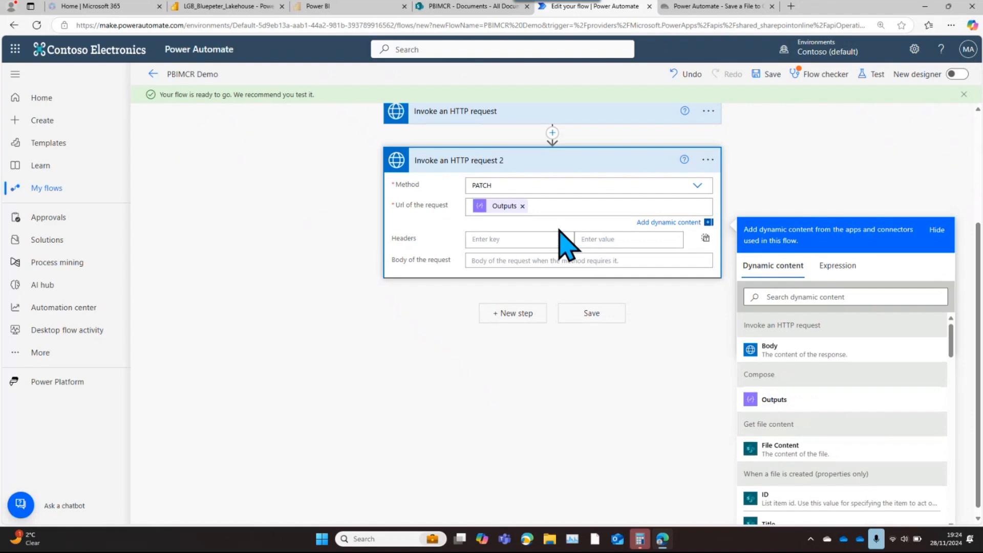
key("ctrl+v")
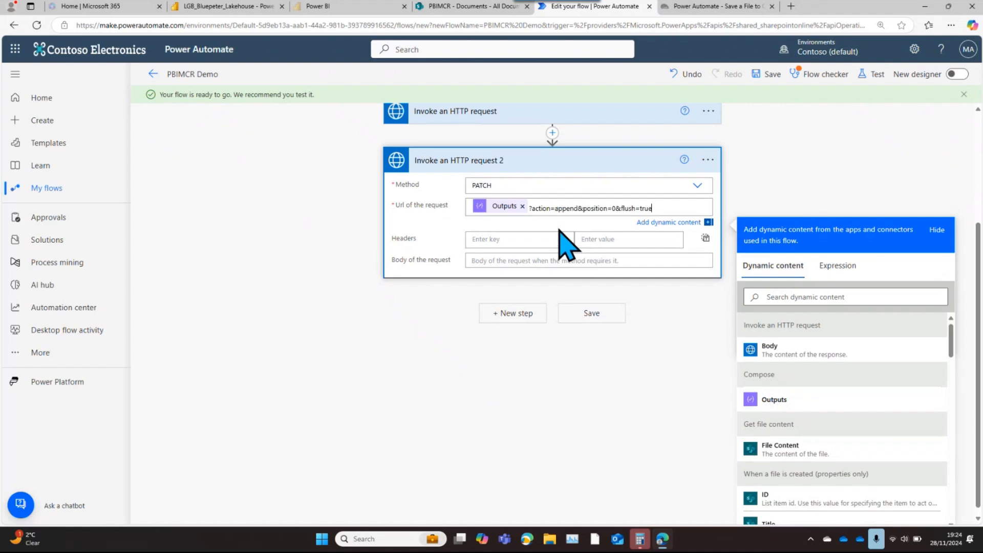
Set the body of Invoke an HTTP request 2 to the File Content dynamic content and save the flow
left_click(490, 262)
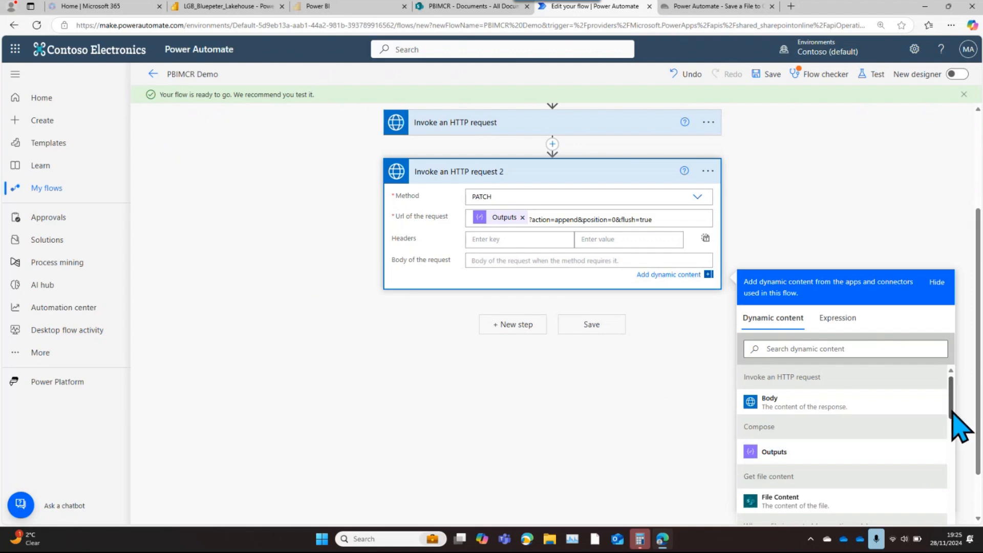
mouse_move(954, 413)
left_mouse_down()
mouse_move(955, 444)
mouse_move(954, 425)
left_mouse_up()
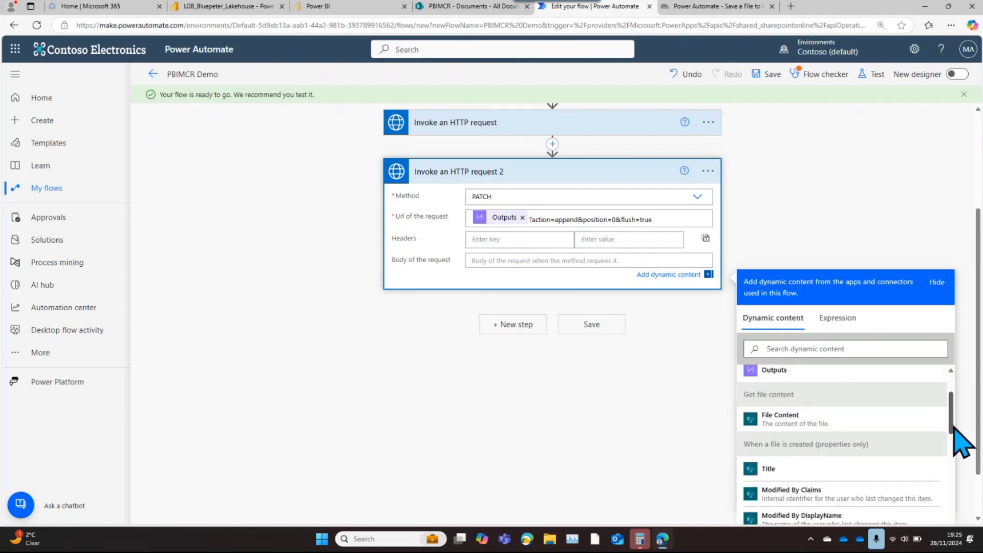
left_click(783, 423)
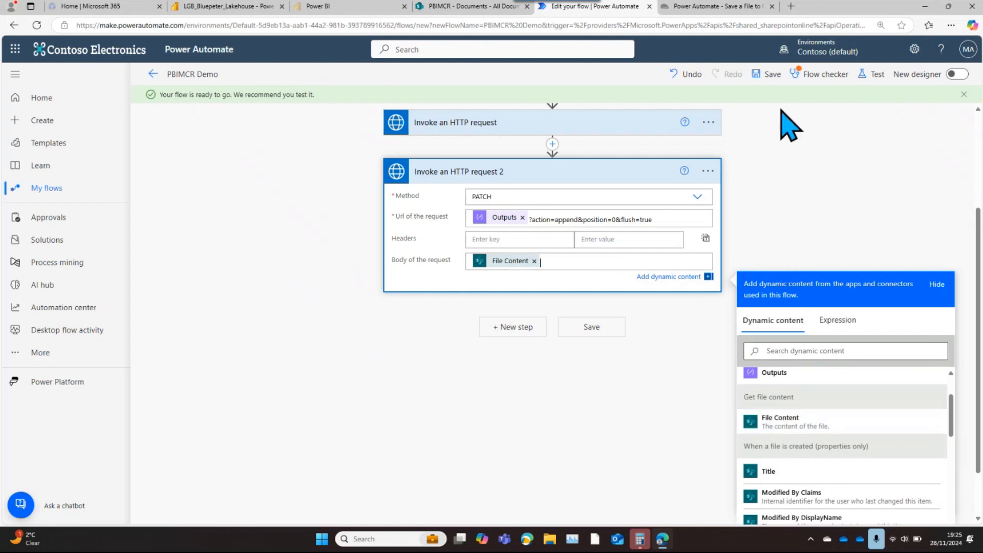
left_click(769, 76)
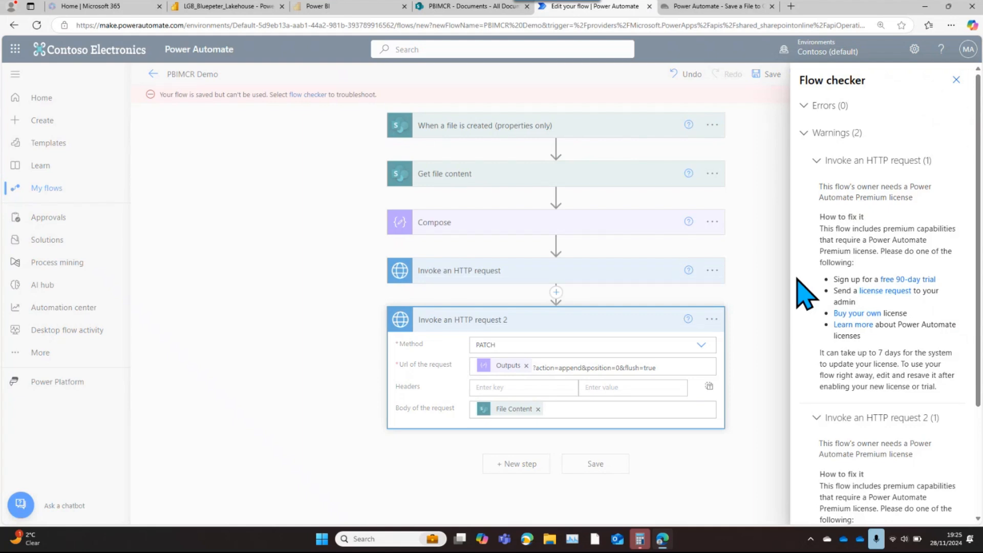
Start the free 90-day Power Automate Premium trial from the licence warning and close the flow checker
left_click(905, 281)
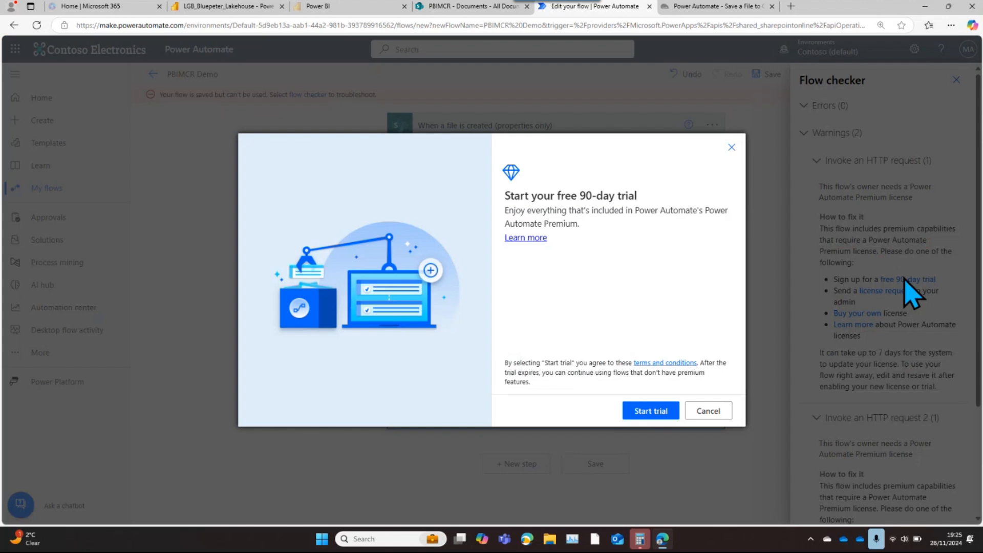
left_click(657, 413)
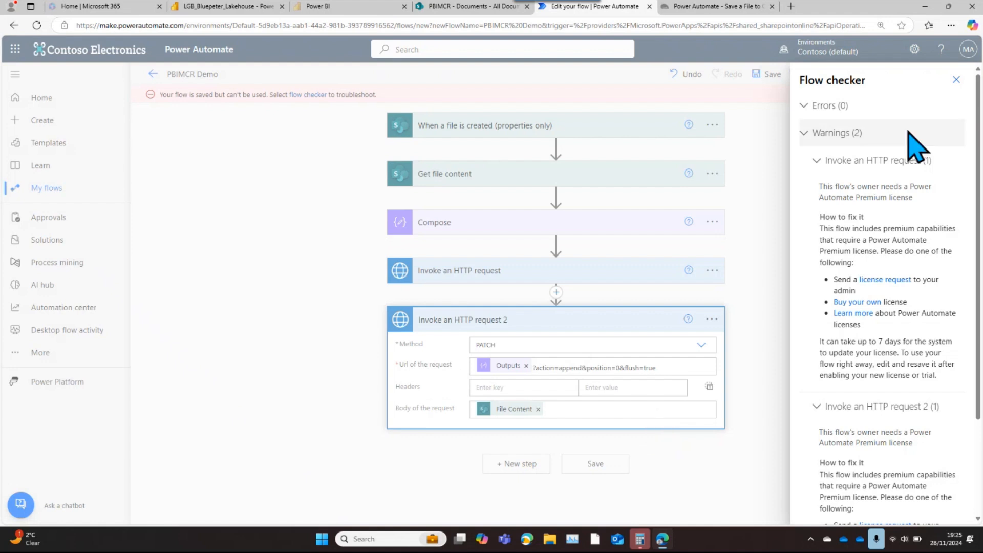
left_click(956, 80)
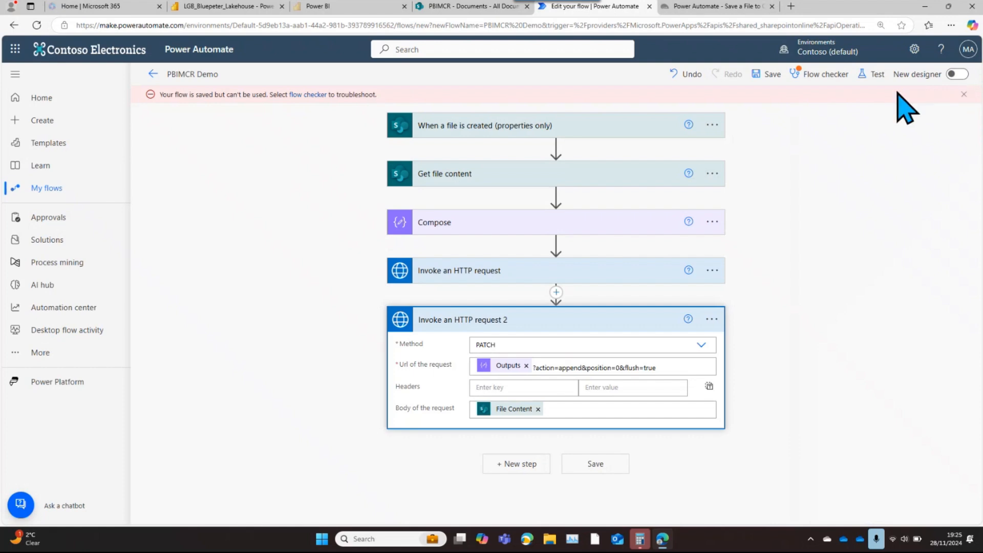
Review the flow checker's warnings again and resave the PBIMCR Demo flow
left_click(823, 78)
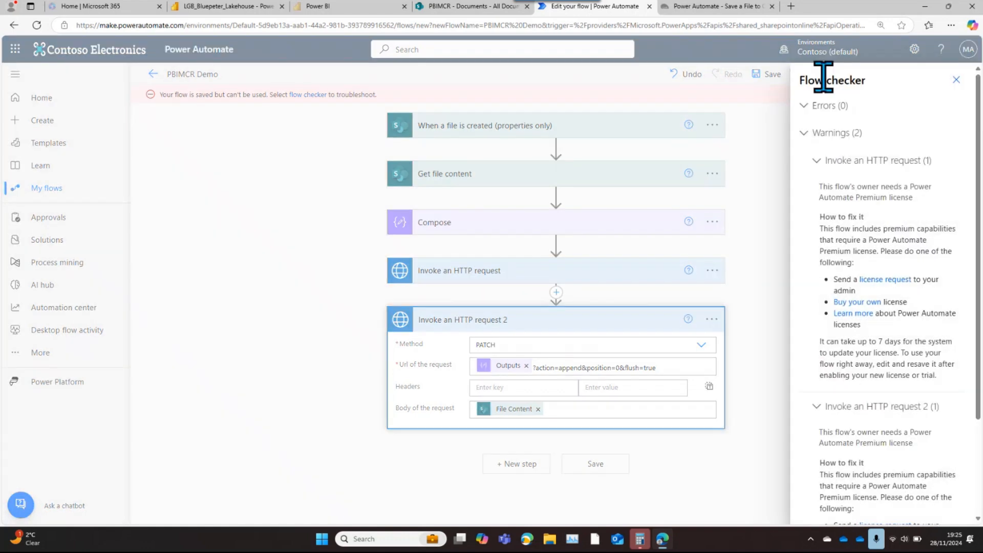
key("Escape")
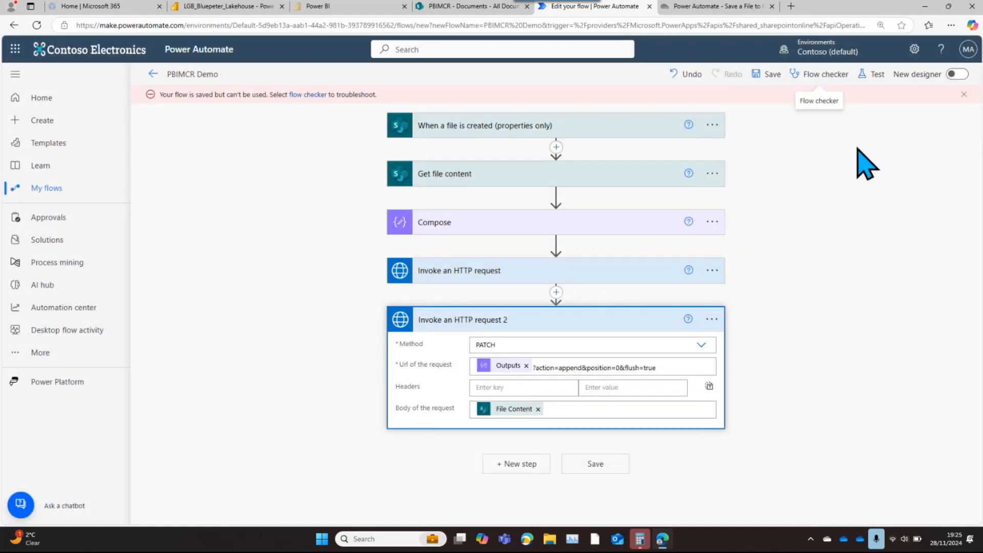
left_click(768, 76)
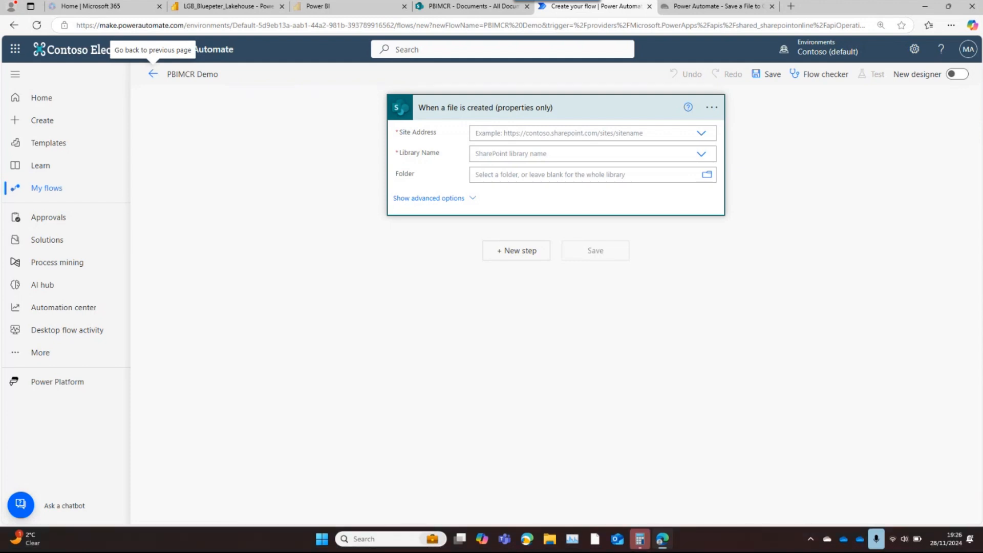
left_click(153, 74)
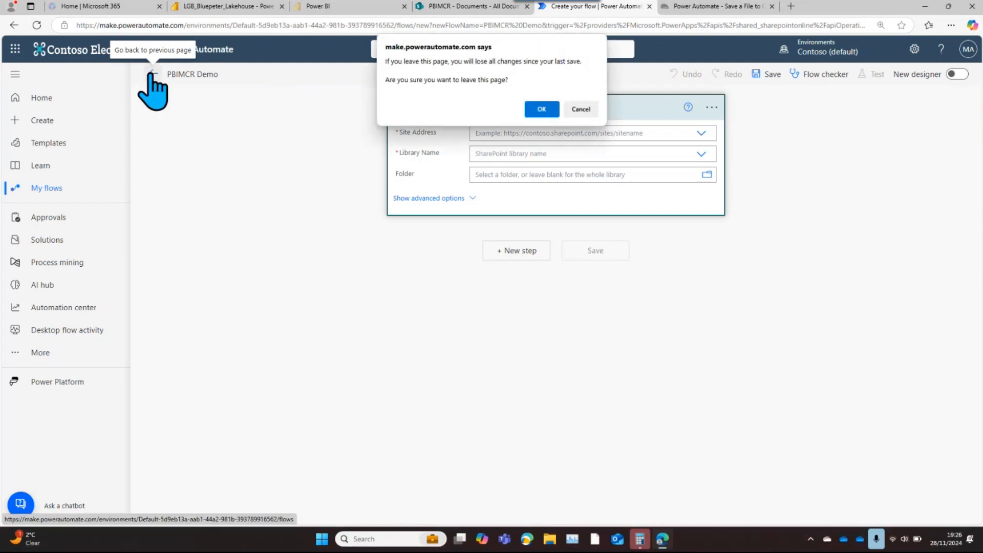
left_click(582, 110)
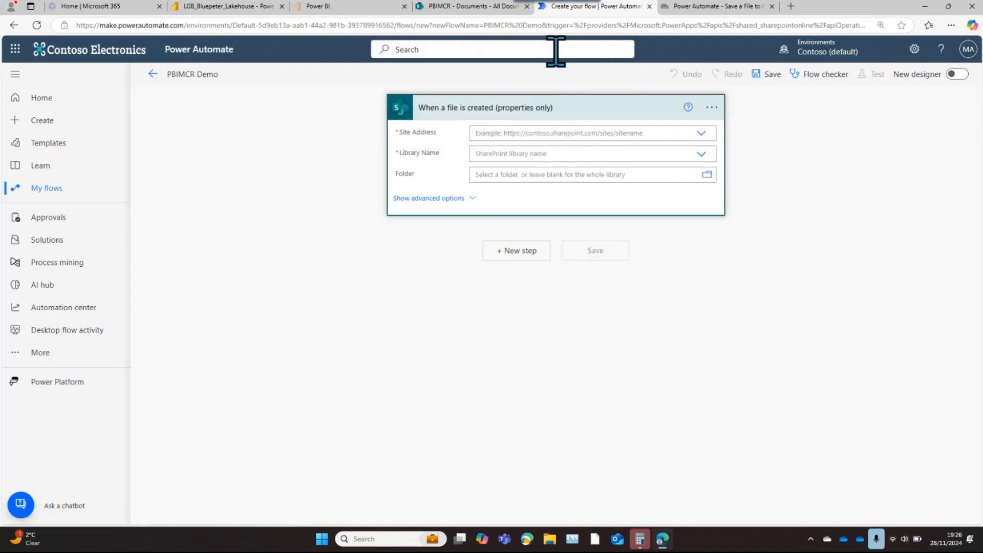
left_click(545, 27)
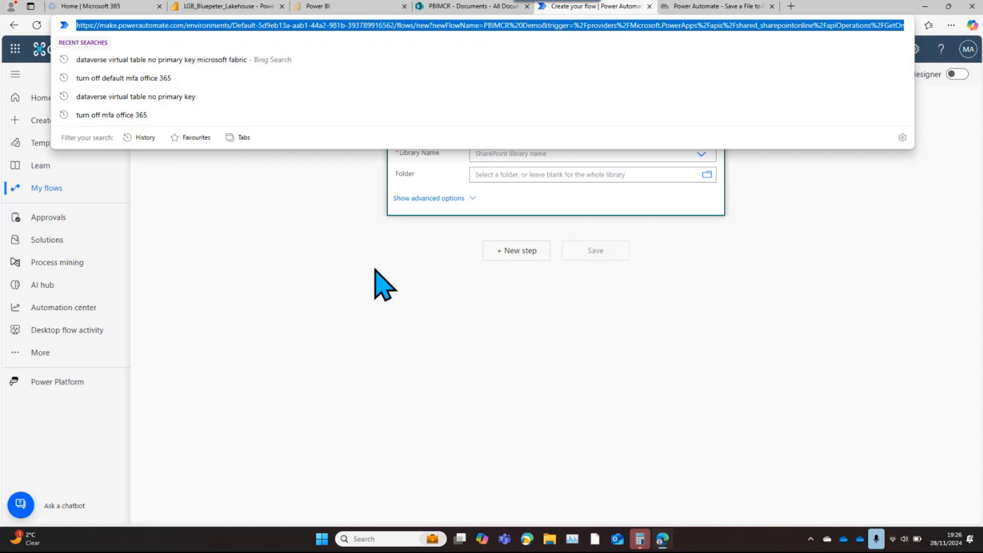
left_click(324, 332)
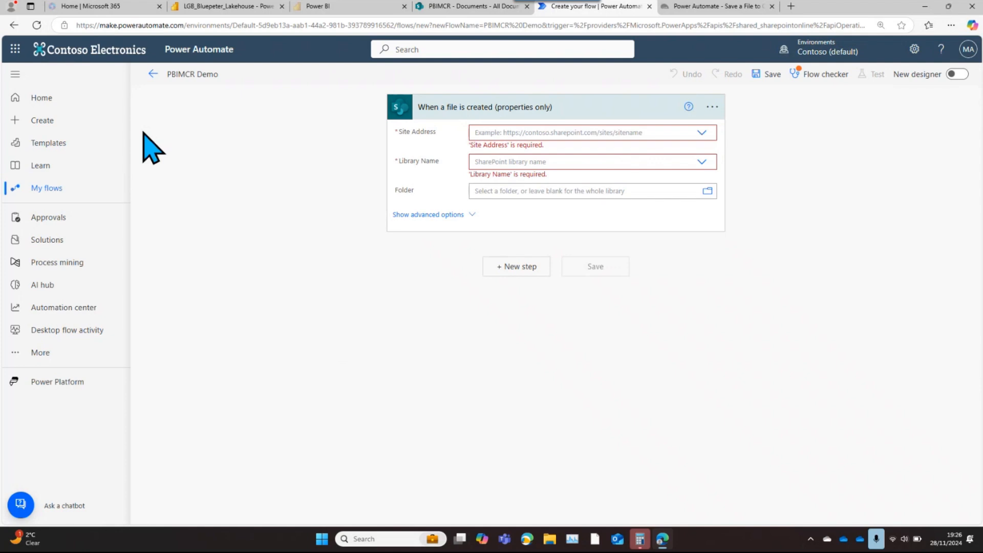
Leave the blank flow editor, discarding its unsaved changes, and return to the list of cloud flows
left_click(152, 74)
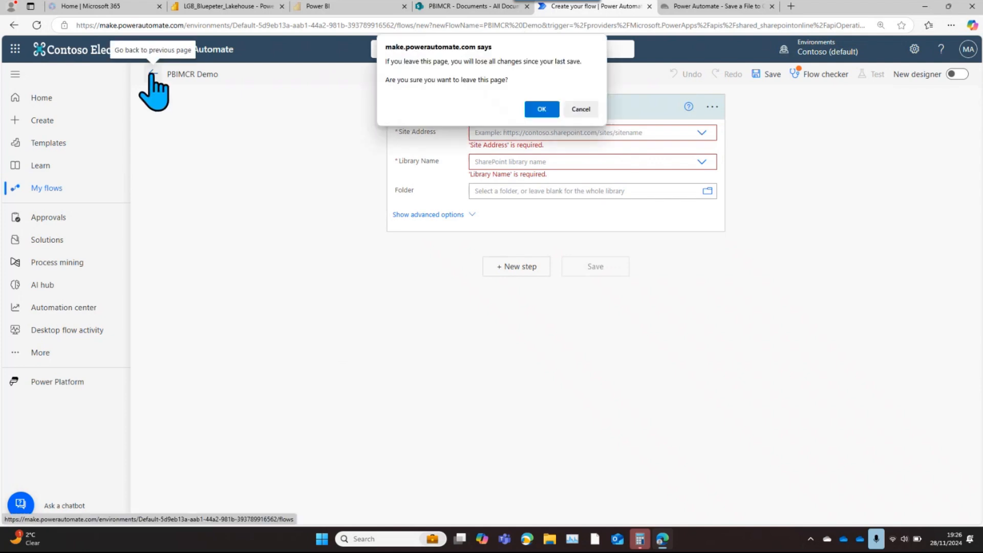
left_click(541, 109)
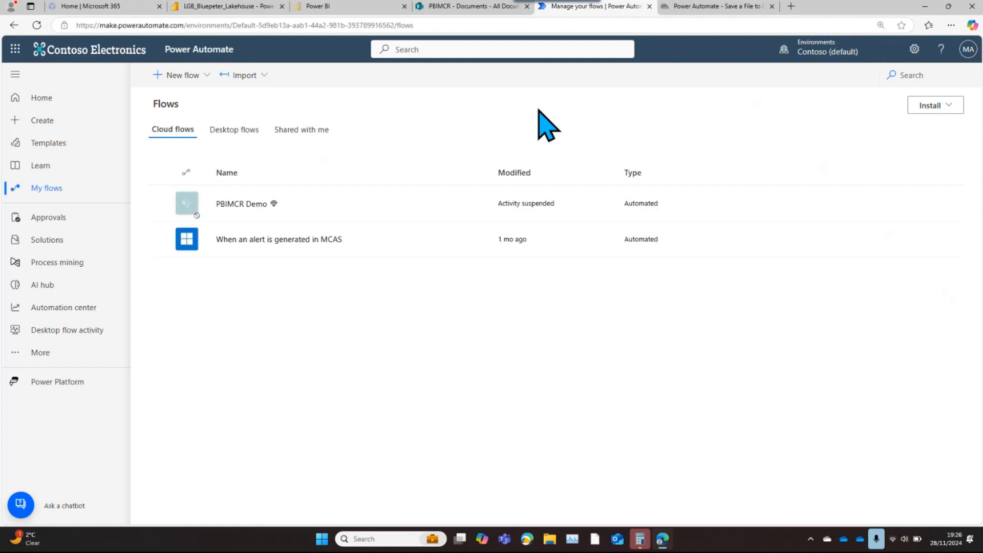
Reactivate the suspended PBIMCR Demo flow through its flow checker and open the flow for editing
left_click(248, 205)
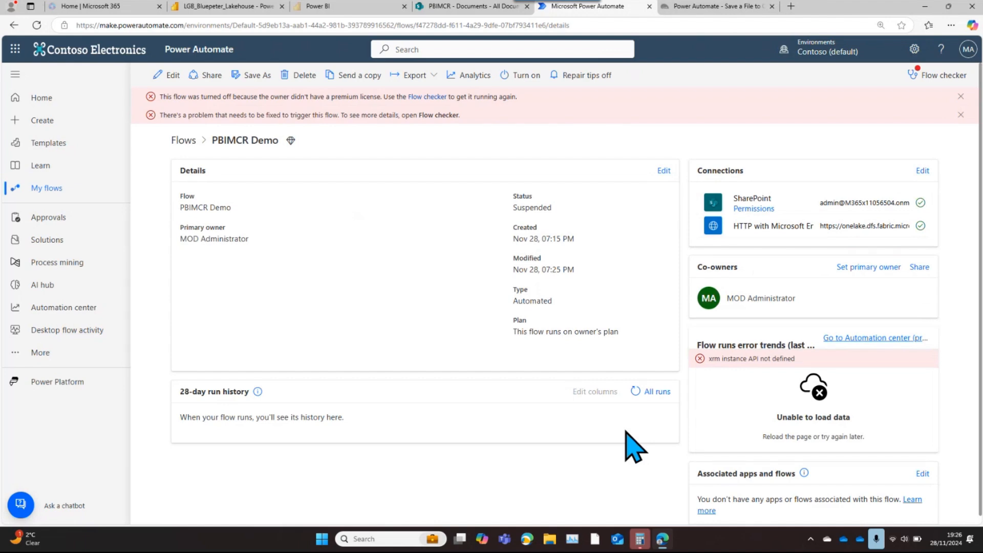
left_click(420, 97)
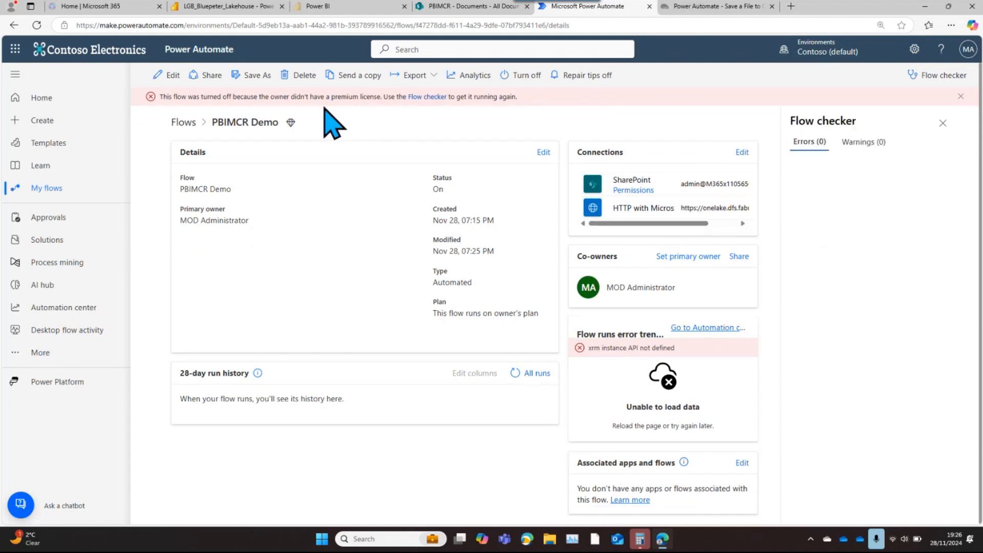
left_click(167, 76)
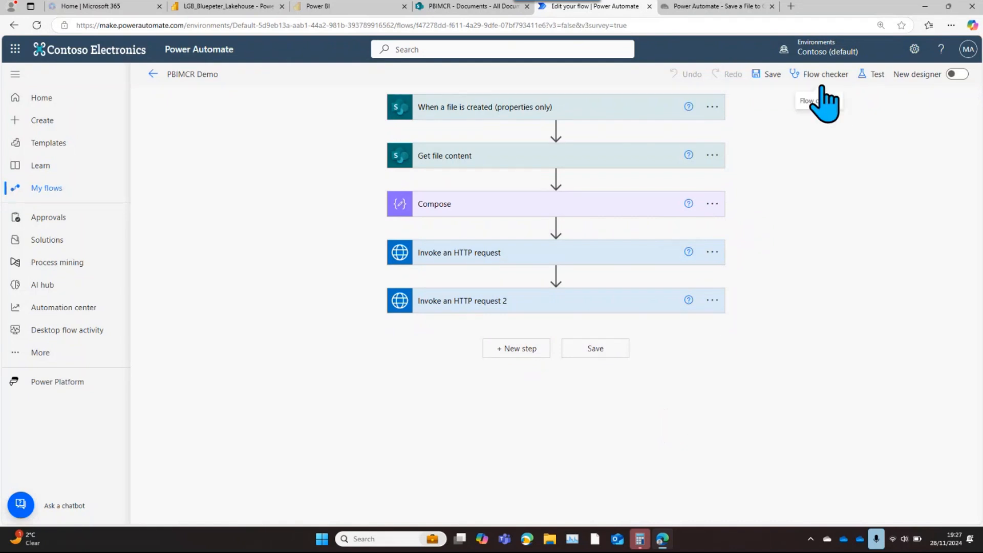
Upload the 2024-02 Invoices file from the local Sales folder to the PBIMCR SharePoint site's Documents library
left_click(448, 9)
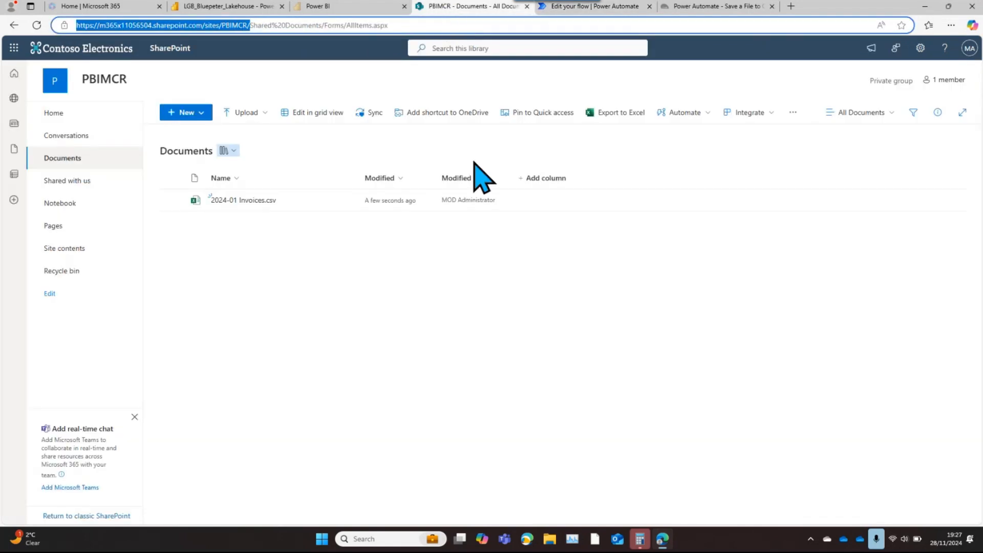
left_click(243, 116)
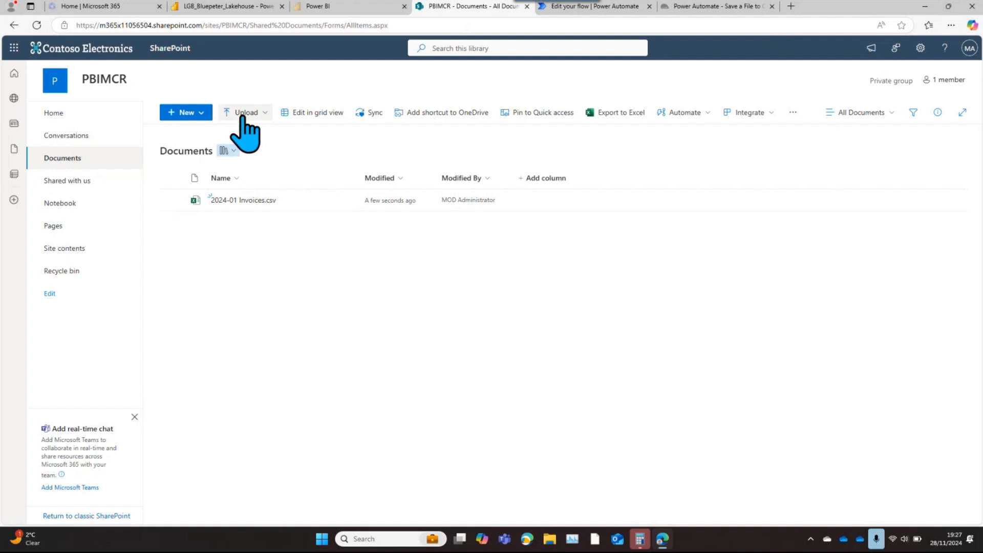
left_click(232, 132)
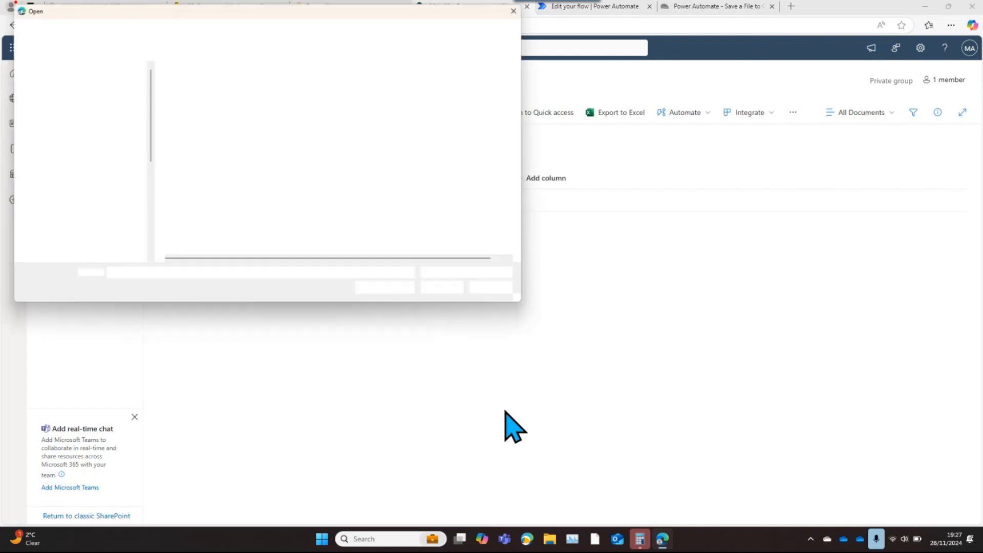
left_click(196, 96)
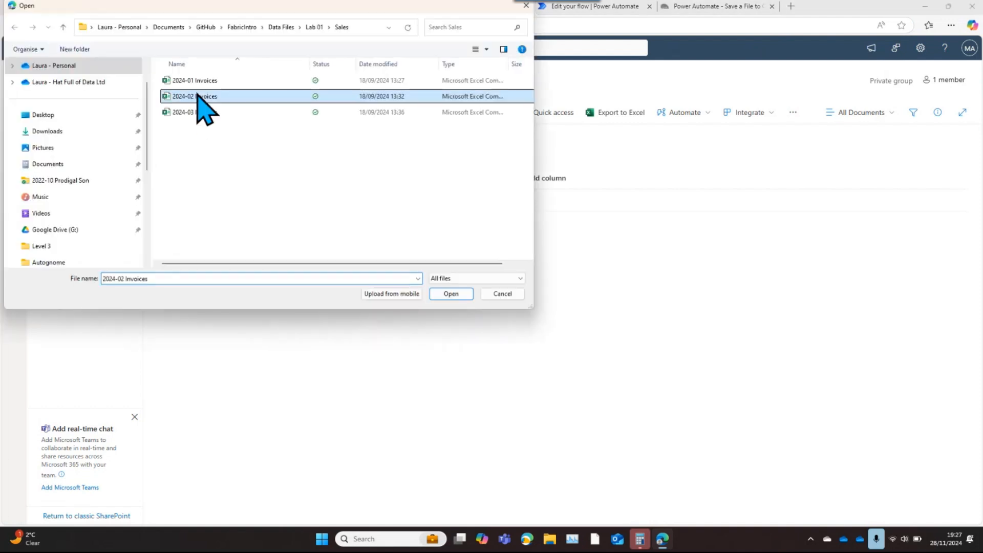
left_click(454, 294)
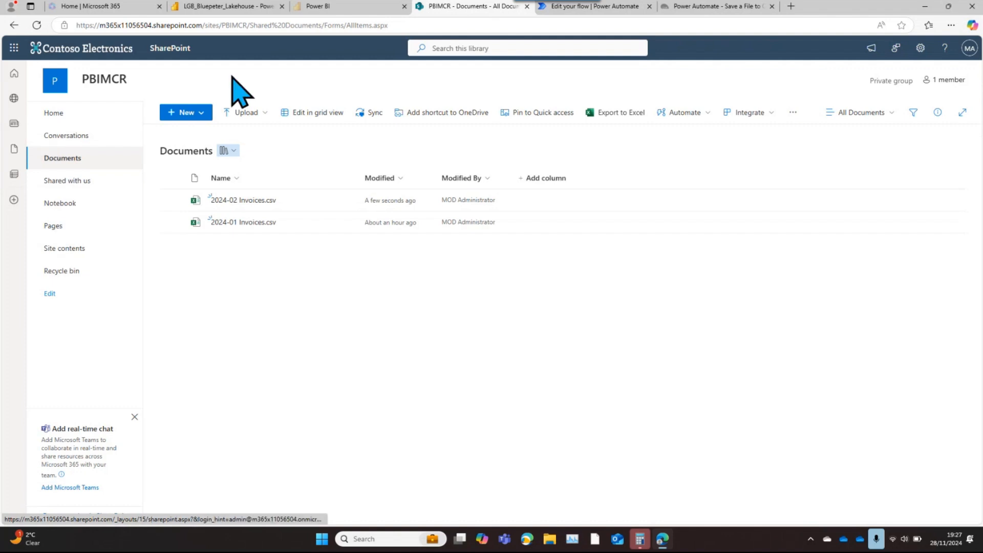
Leave the PBIMCR Demo flow editor and open the latest run from the flow's 28-day run history
left_click(607, 9)
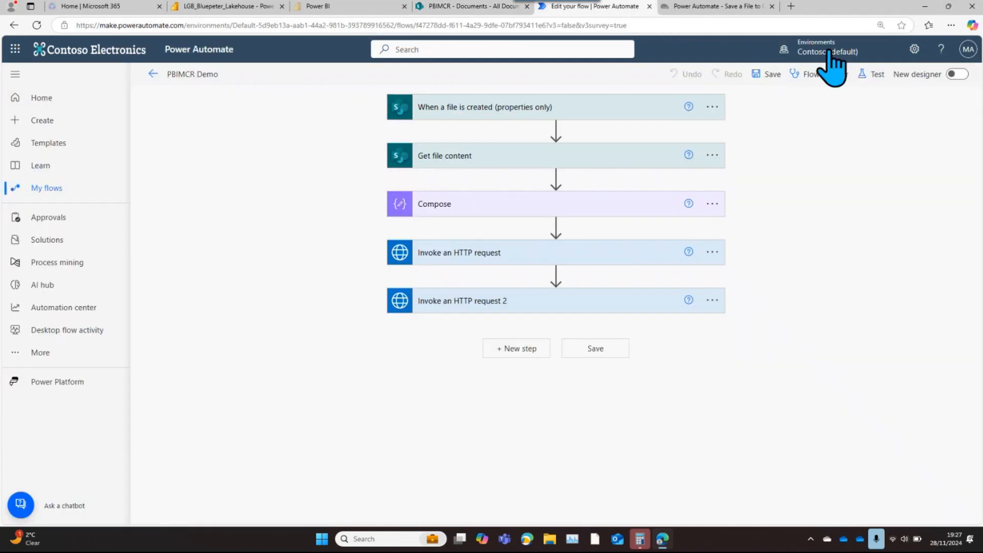
left_click(830, 50)
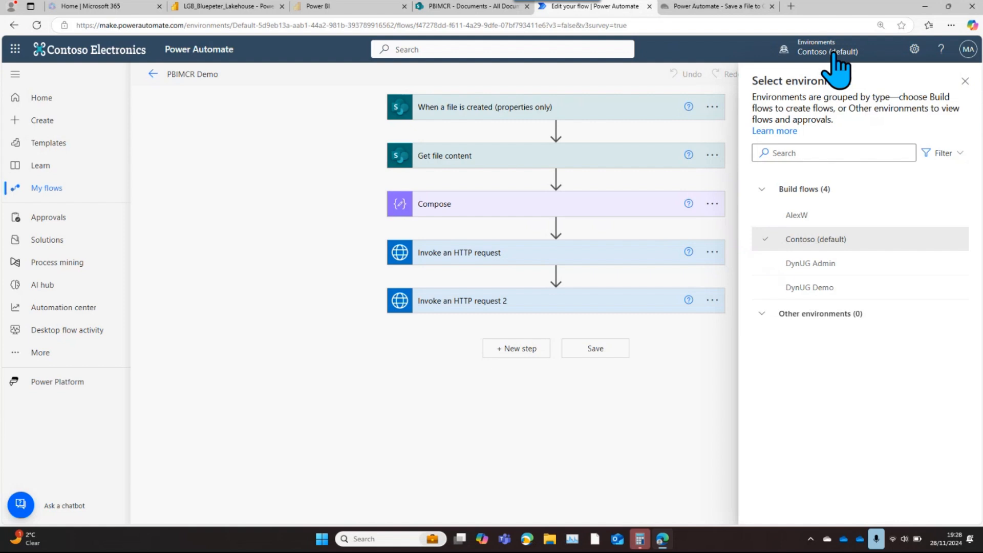
left_click(152, 74)
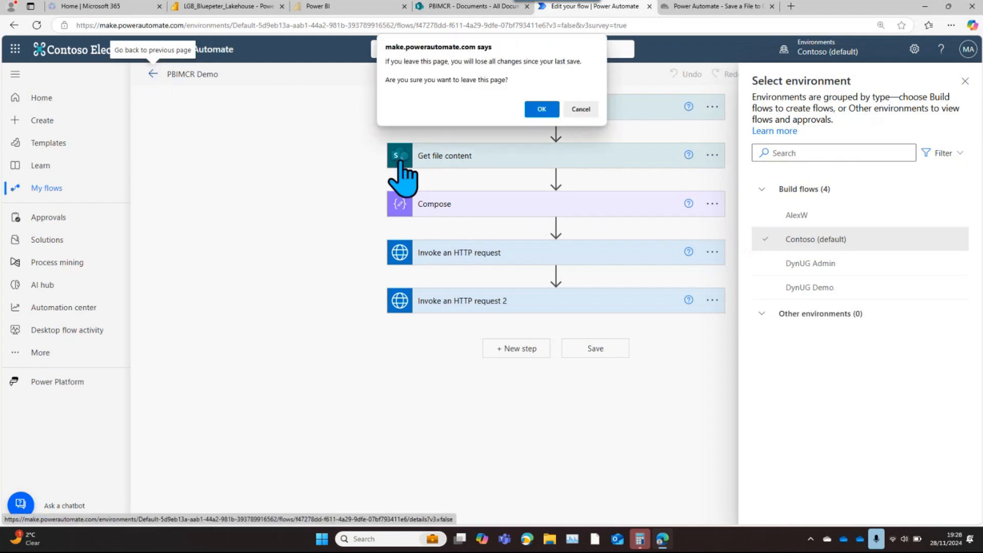
left_click(542, 109)
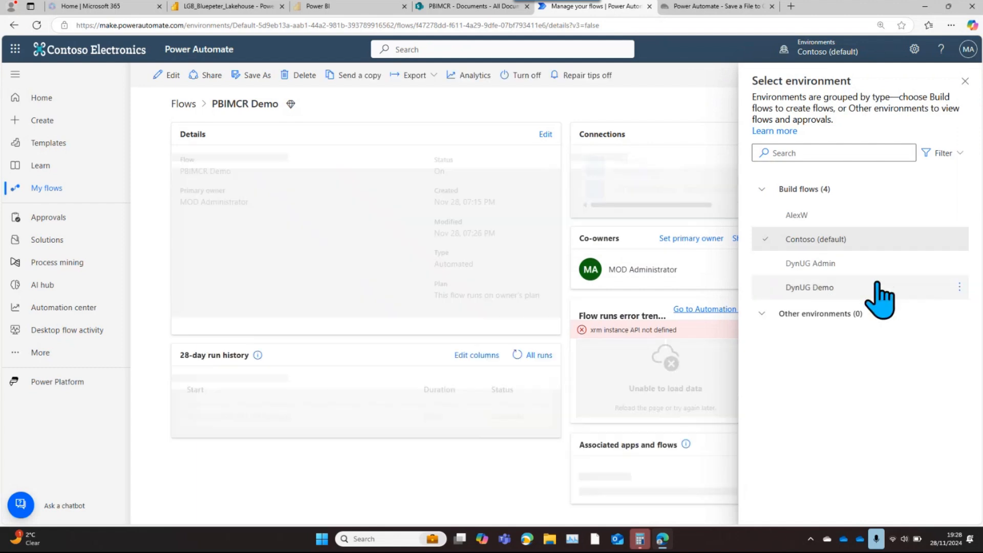
mouse_move(879, 298)
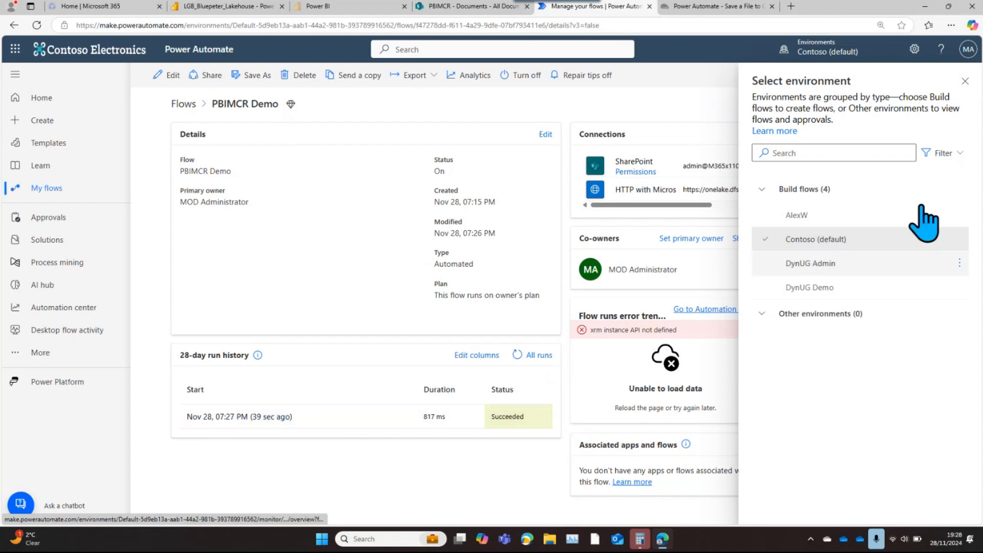
left_click(966, 81)
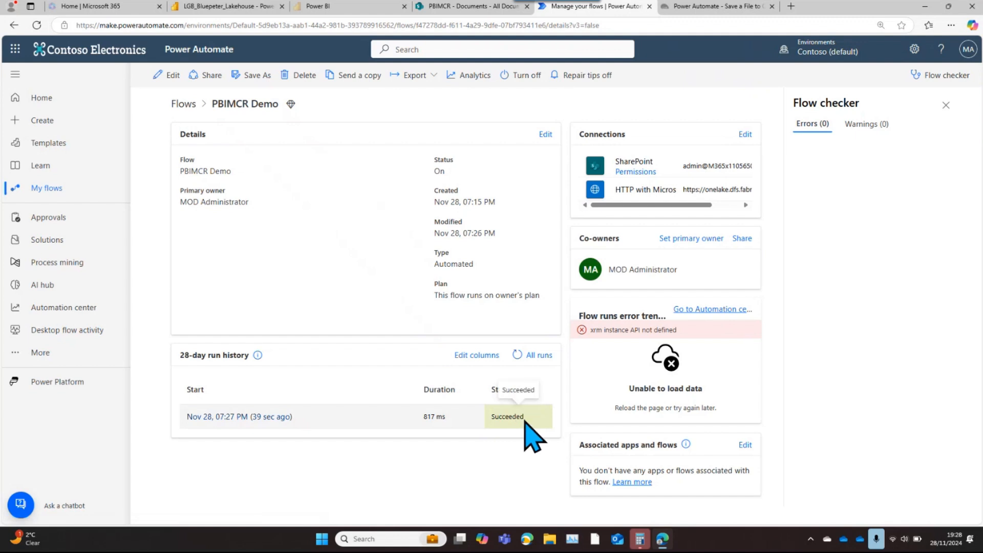
left_click(239, 416)
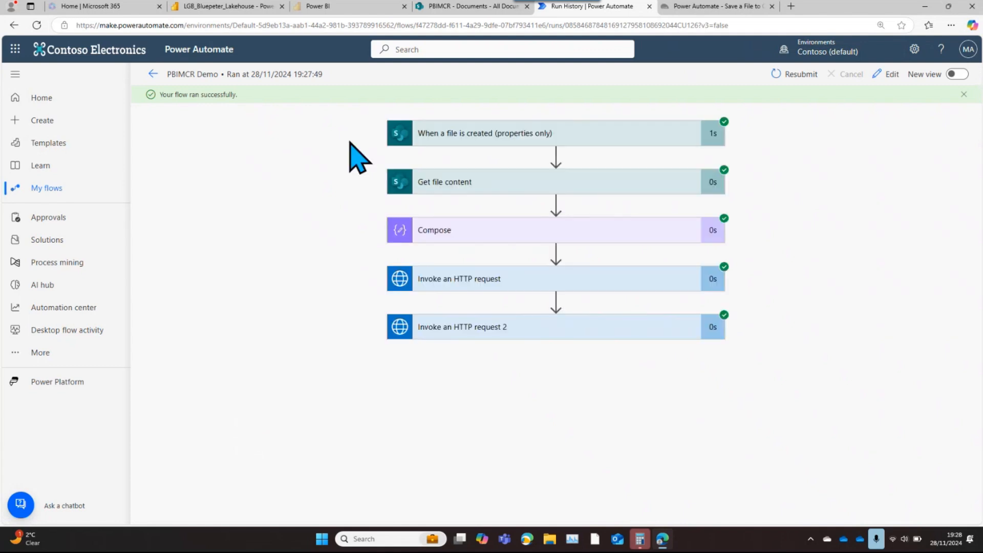
Refresh the Sales folder under Files in LGB_Bluepeter_Lakehouse to check for the uploaded invoice file
left_click(235, 8)
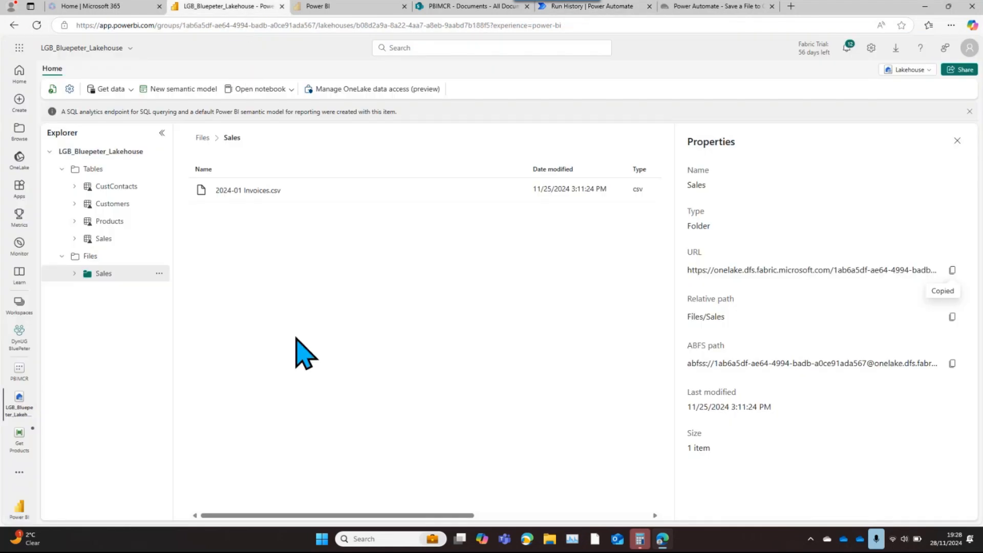
left_click(159, 273)
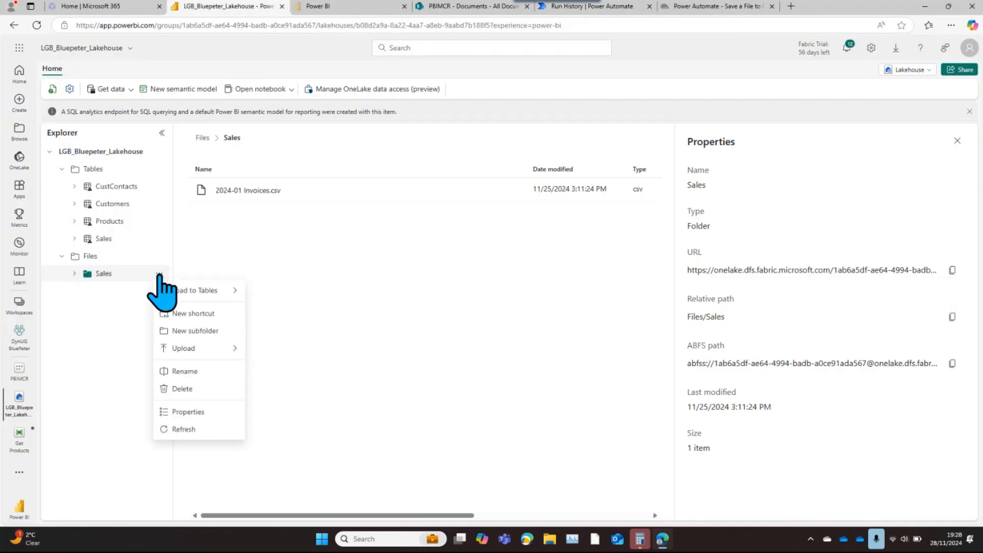
left_click(174, 429)
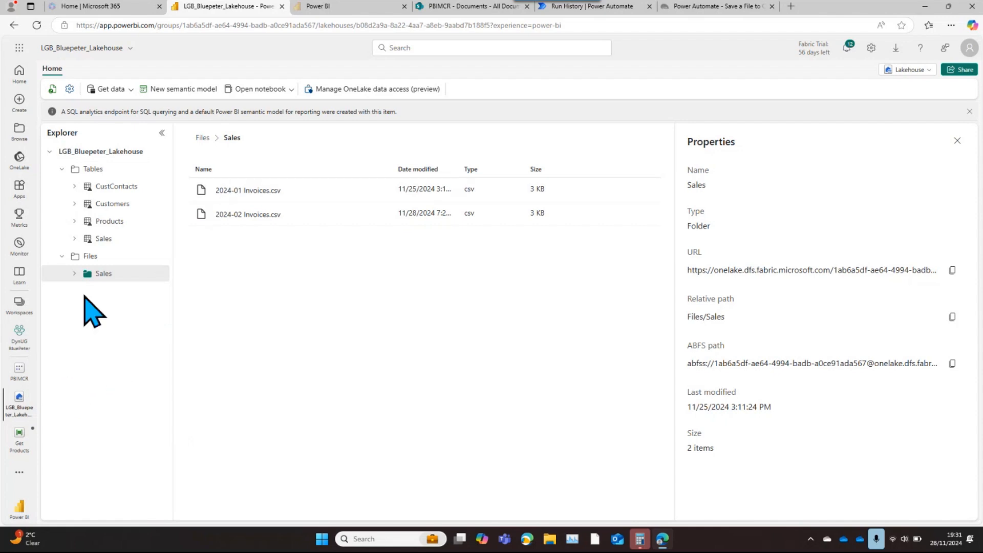
Open DAX query view for the PBIMCR semantic model in the DynUG BluePeter workspace and view the prepared SUMMARIZECOLUMNS query
left_click(20, 335)
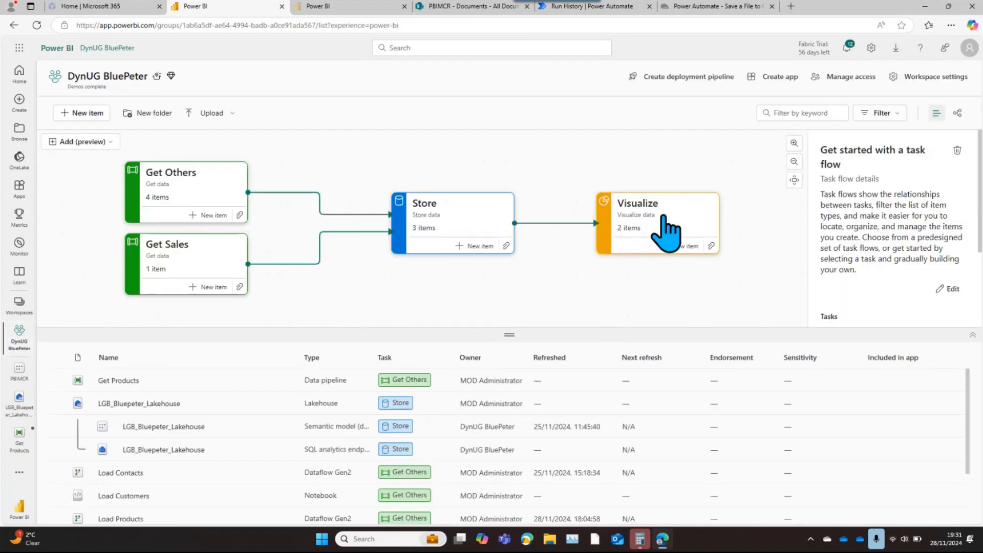
left_click(668, 233)
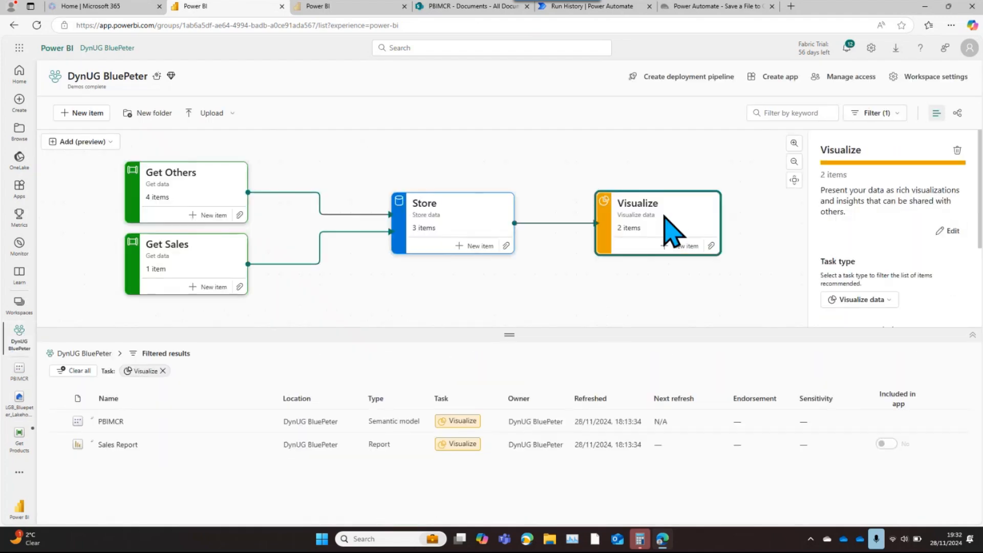
left_click(107, 423)
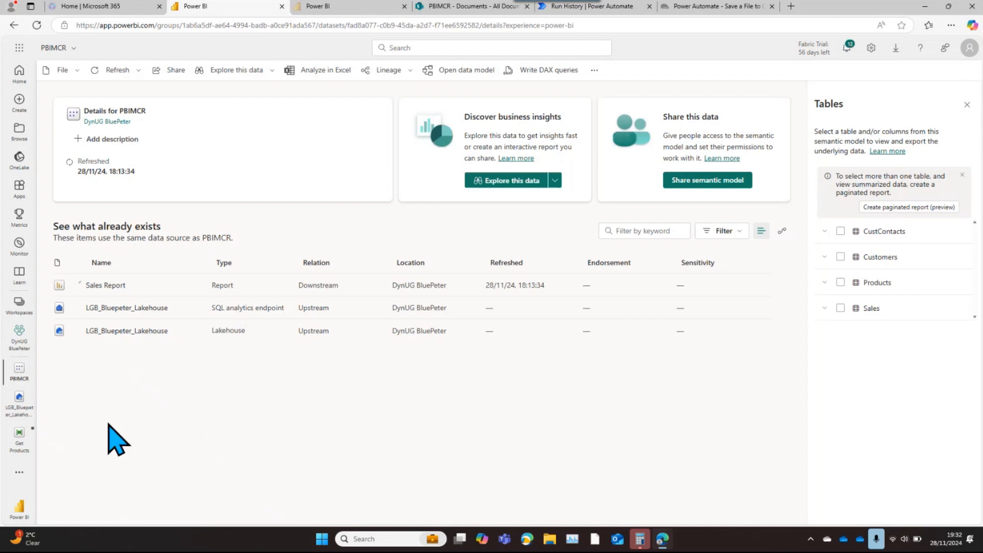
left_click(550, 74)
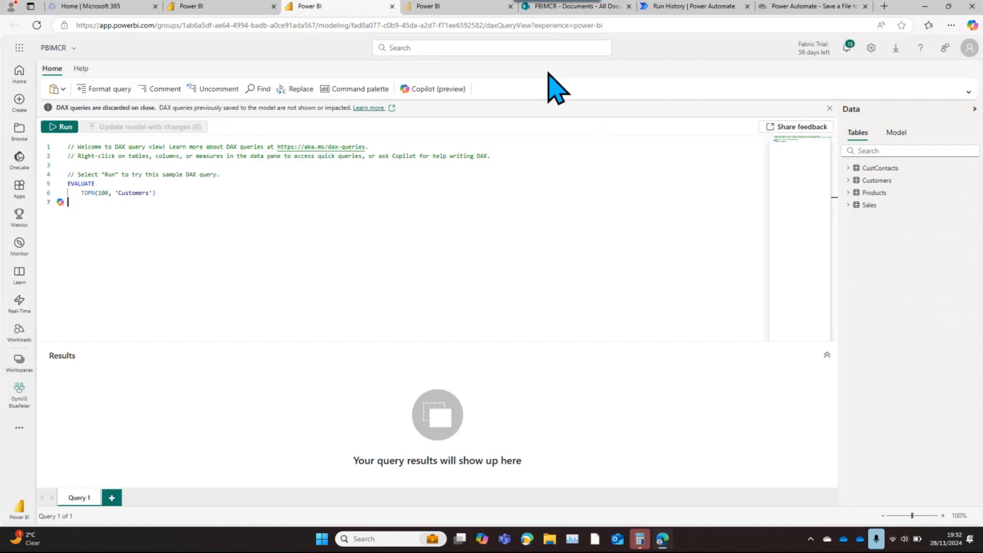
left_click(446, 7)
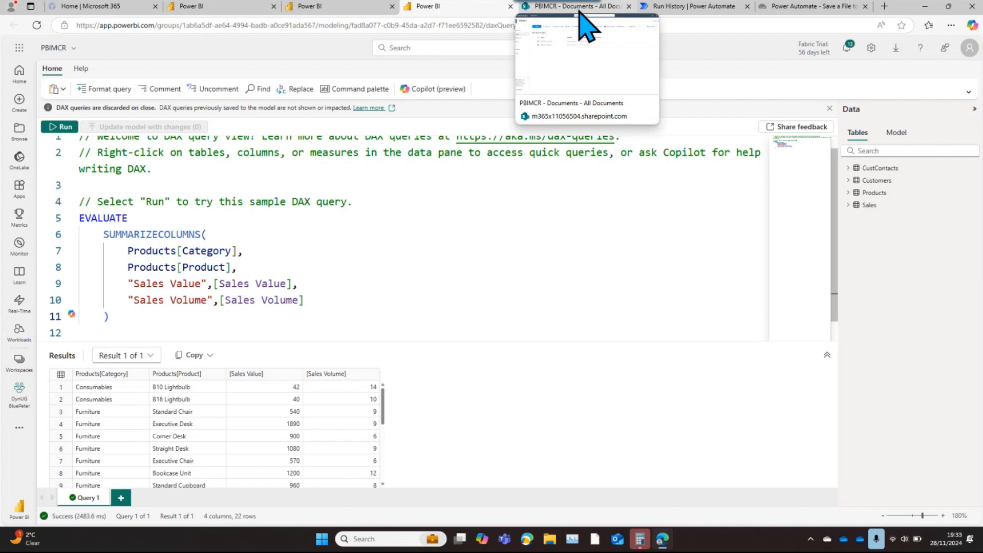
Create an instant cloud flow in Power Automate named PBIMCR Demo 3 with the Manually trigger a flow trigger
left_click(680, 6)
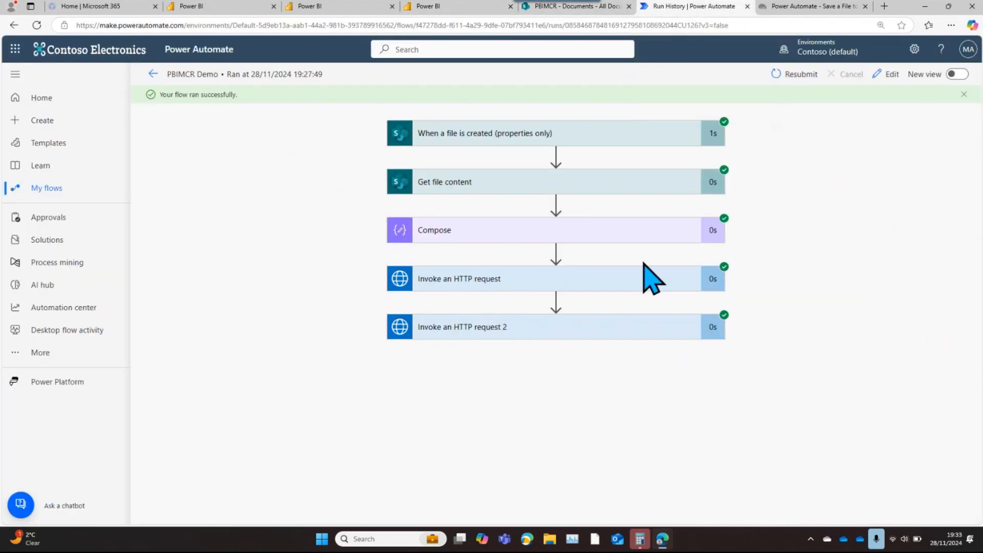
left_click(42, 122)
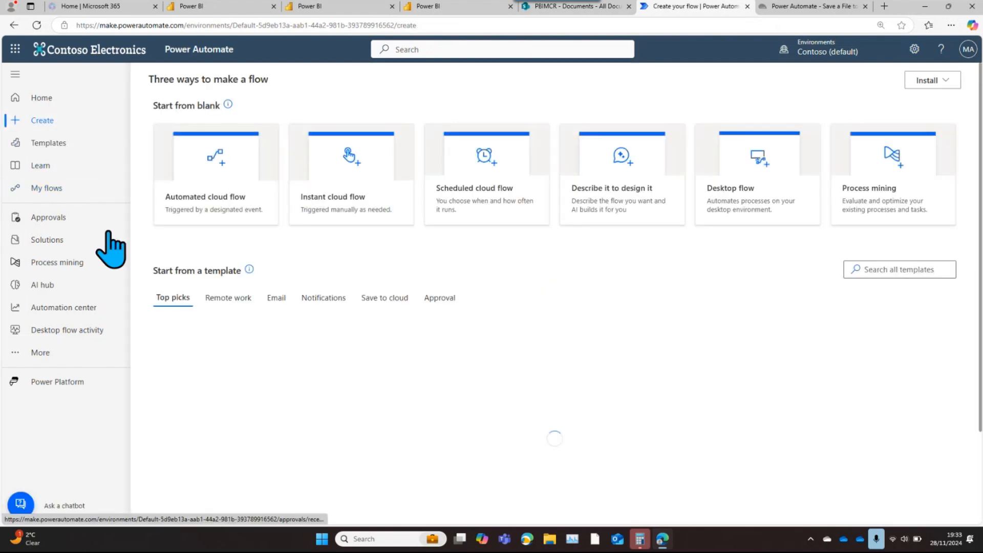
left_click(366, 183)
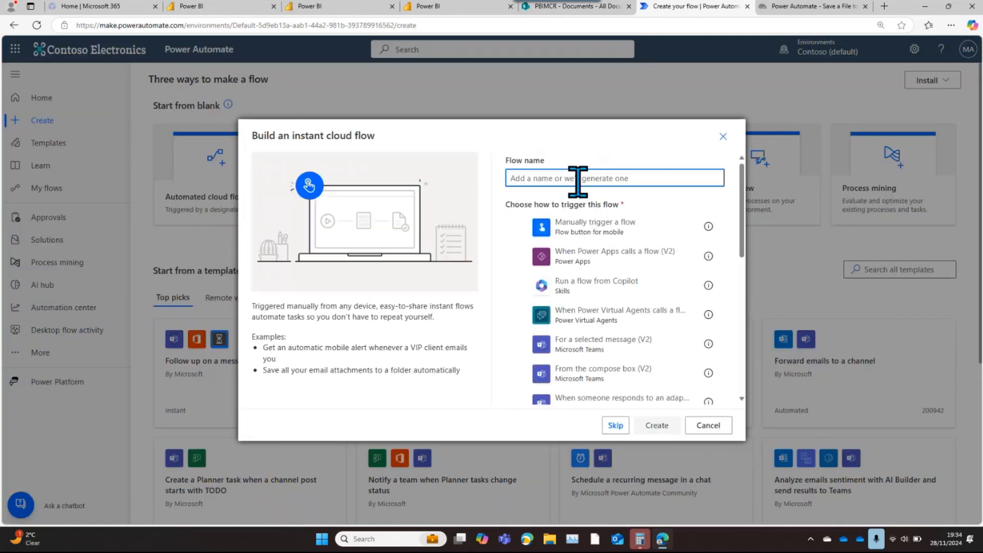
type("PB")
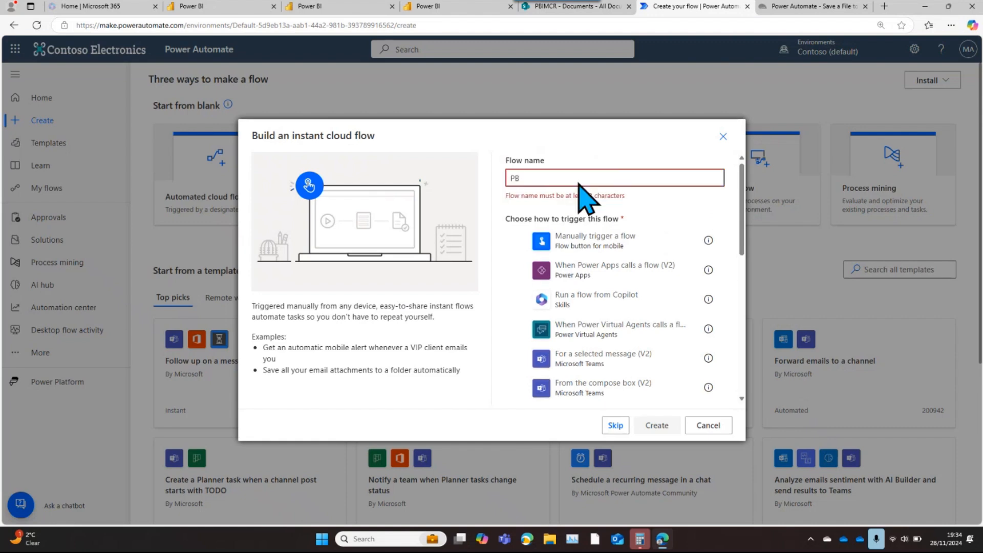
type("IMCR")
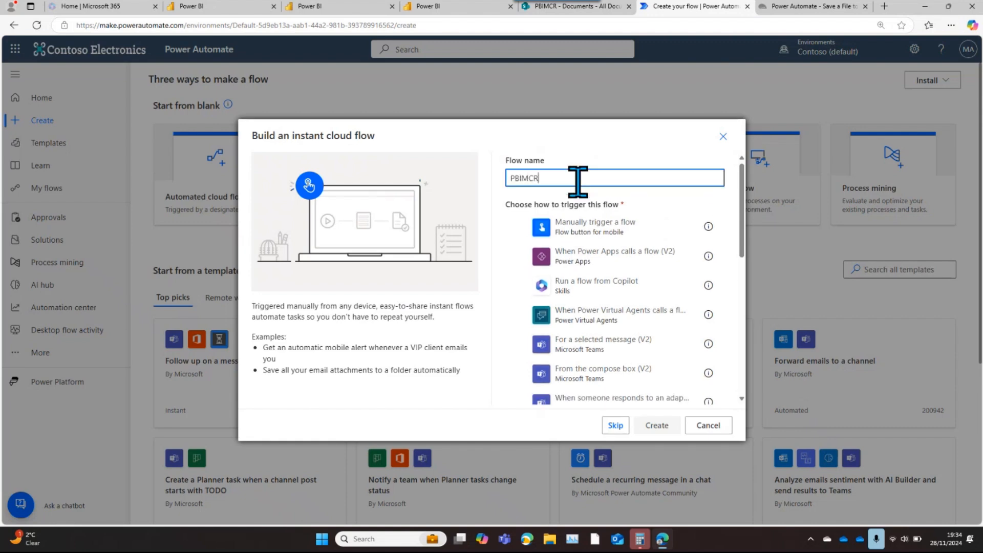
type(" Demo 3")
left_click(590, 231)
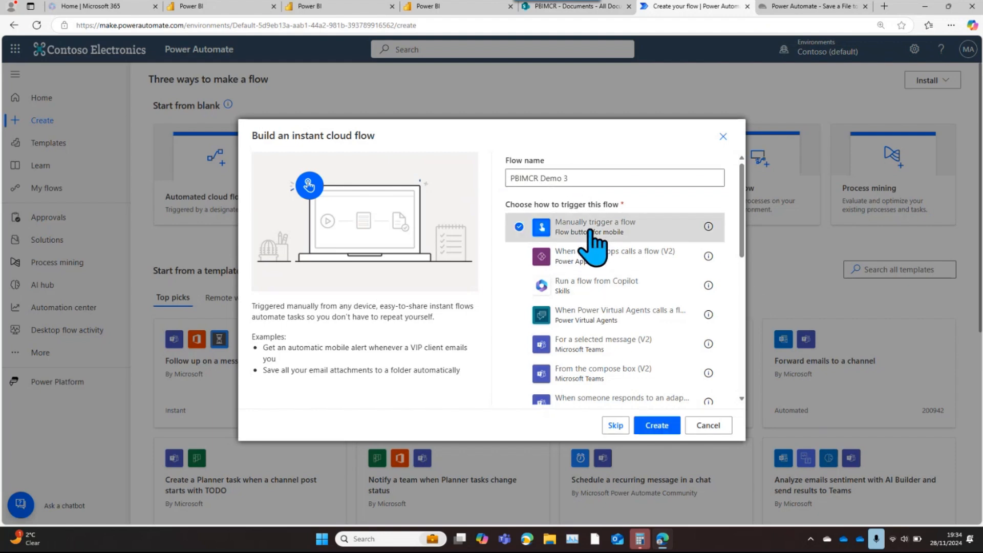
left_click(665, 432)
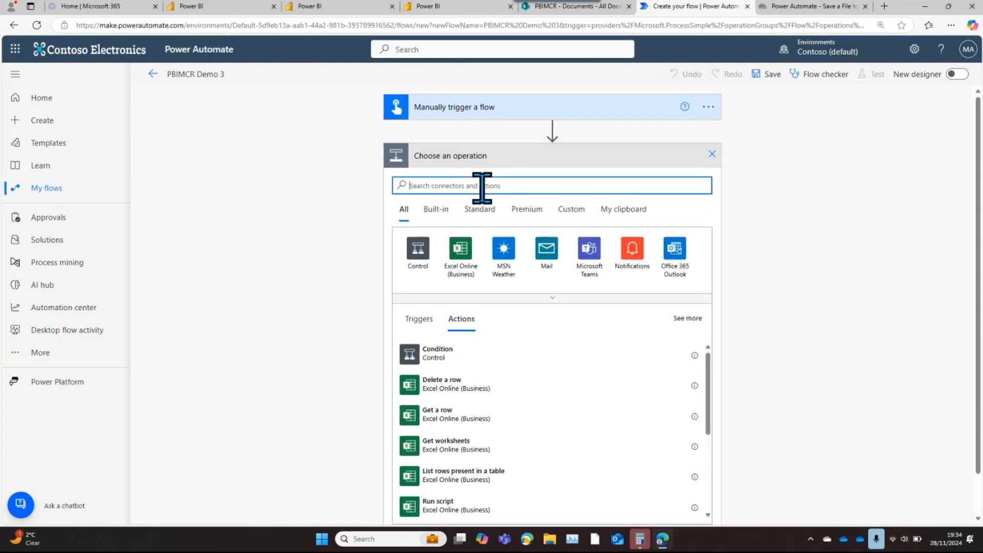
Add the Power BI action Run a query against a dataset after the manual trigger
type("power")
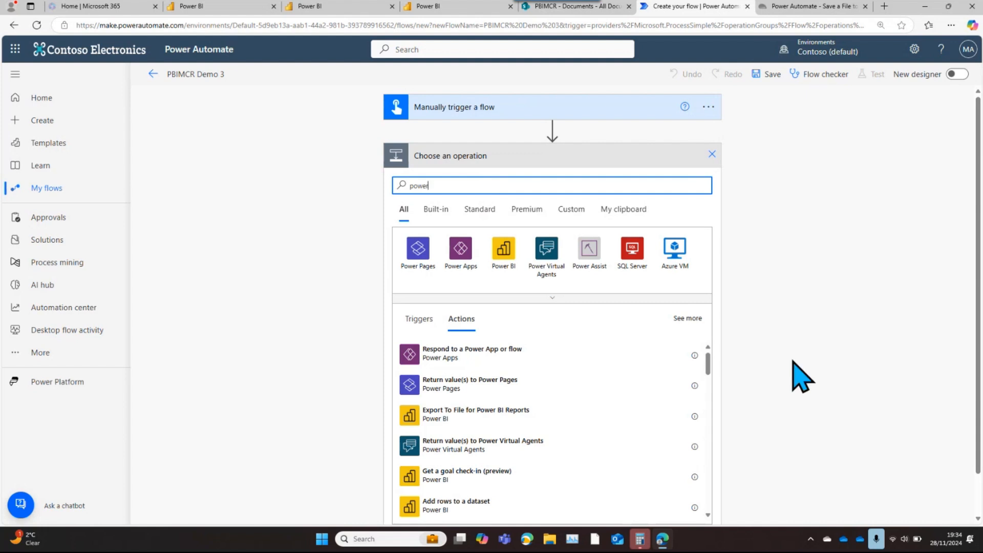
left_click(503, 248)
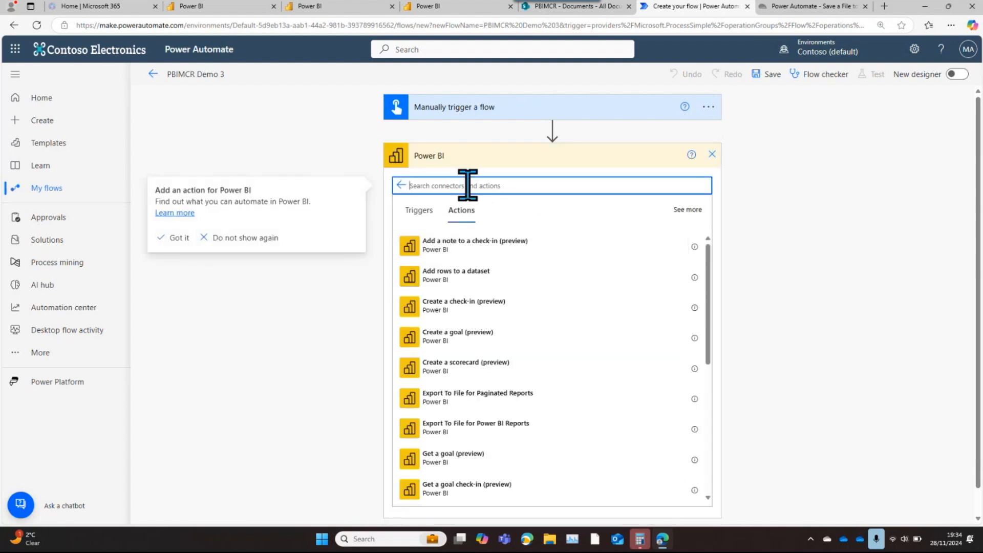
type("query")
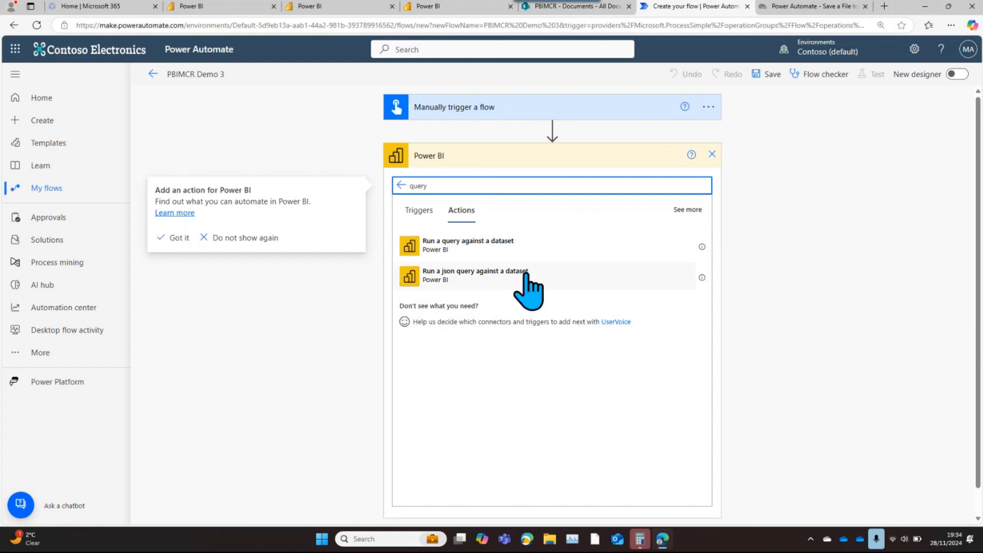
left_click(493, 251)
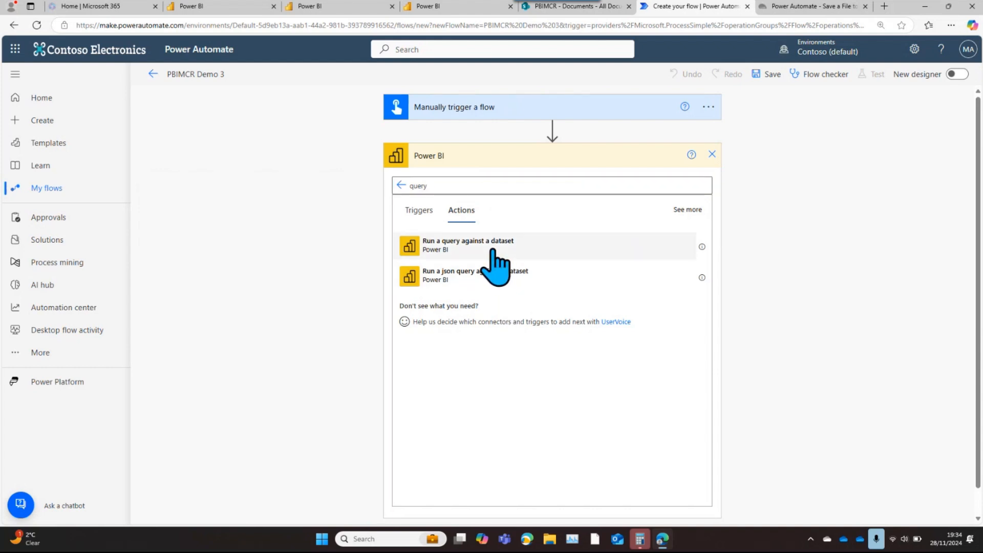
Insert the Run a query against a dataset action with workspace DynUG BluePeter and dataset PBIMCR
left_click(493, 250)
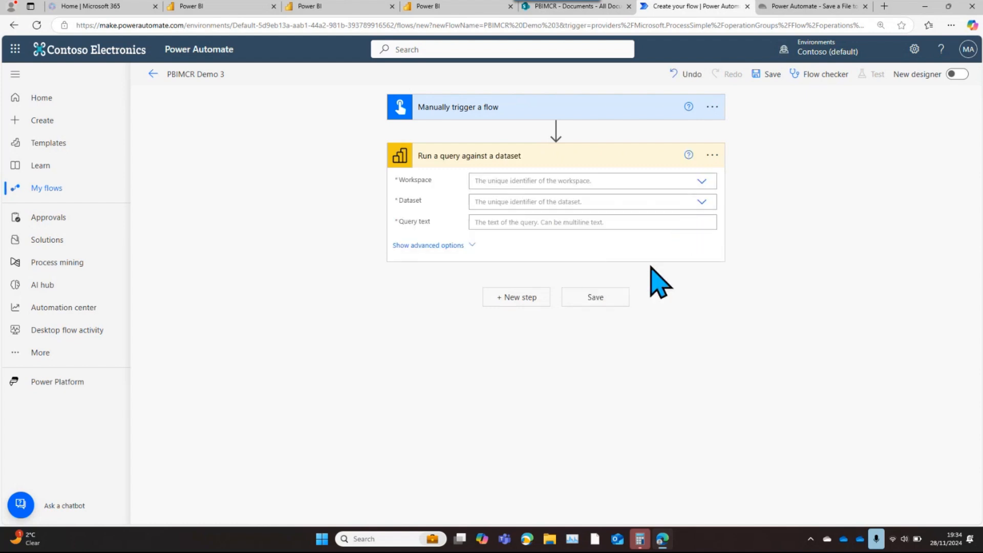
left_click(702, 182)
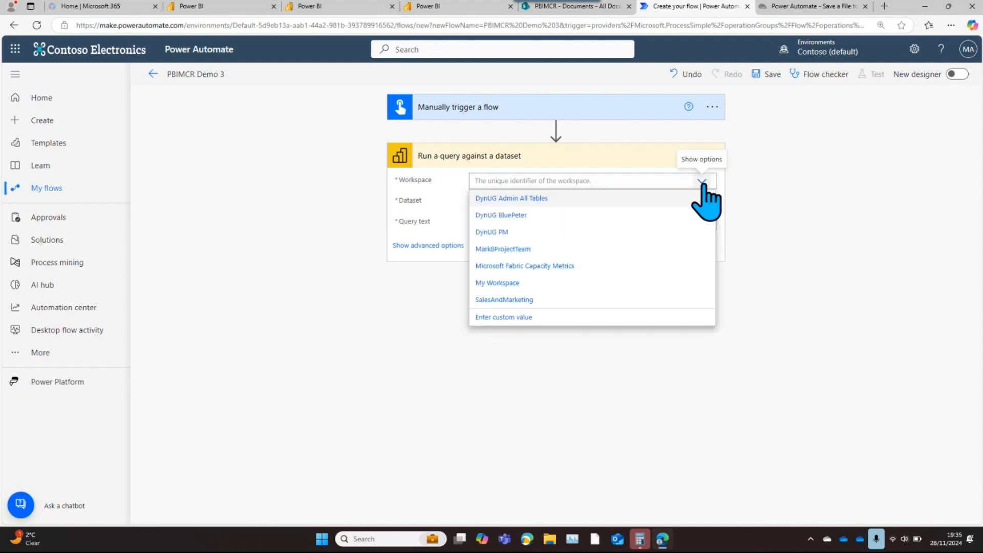
left_click(518, 216)
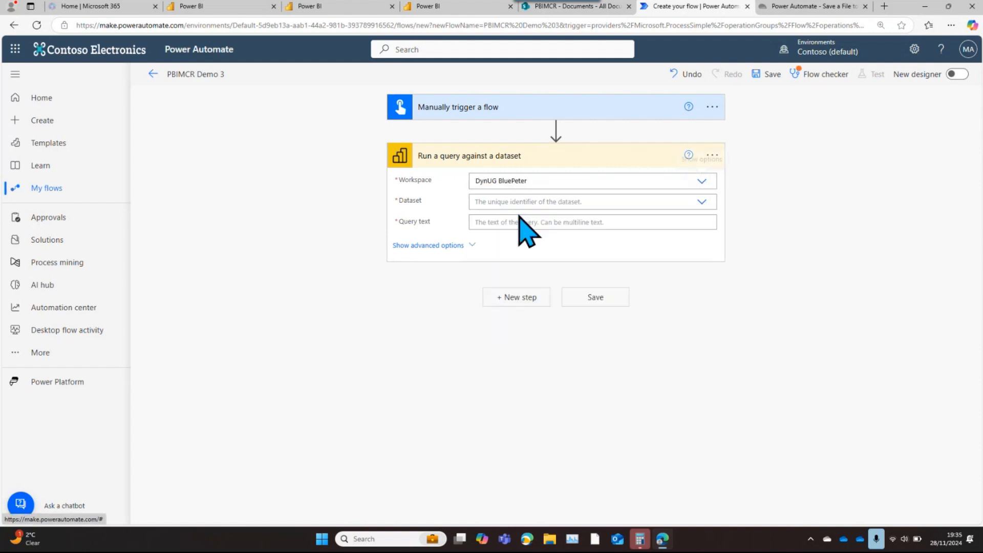
left_click(702, 202)
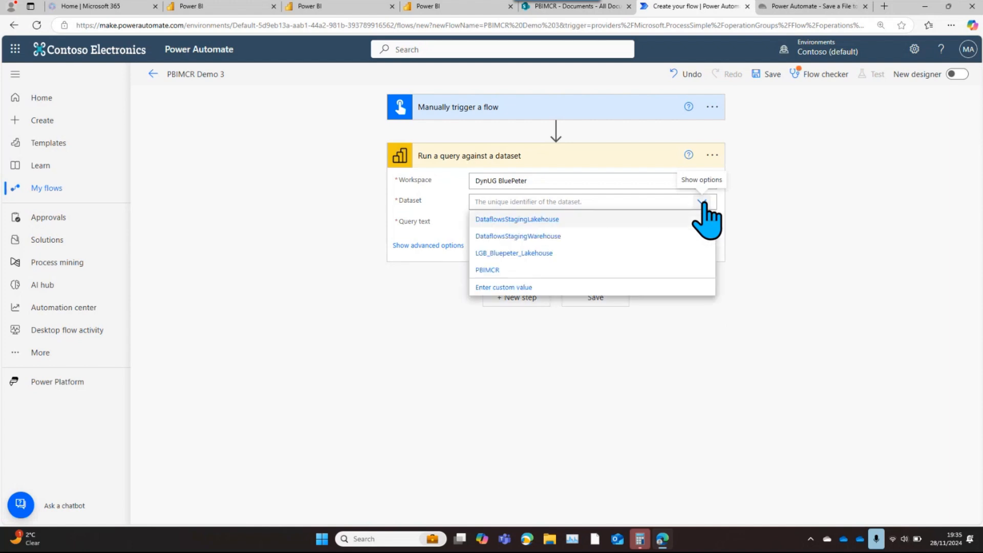
left_click(493, 271)
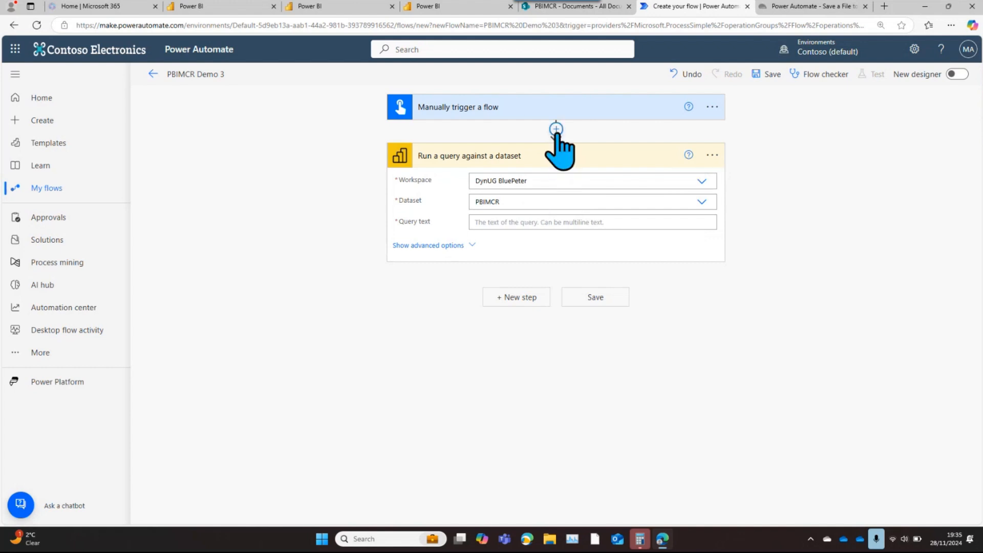
Insert a Data Operation Compose action between the manual trigger and the dataset query action
left_click(556, 129)
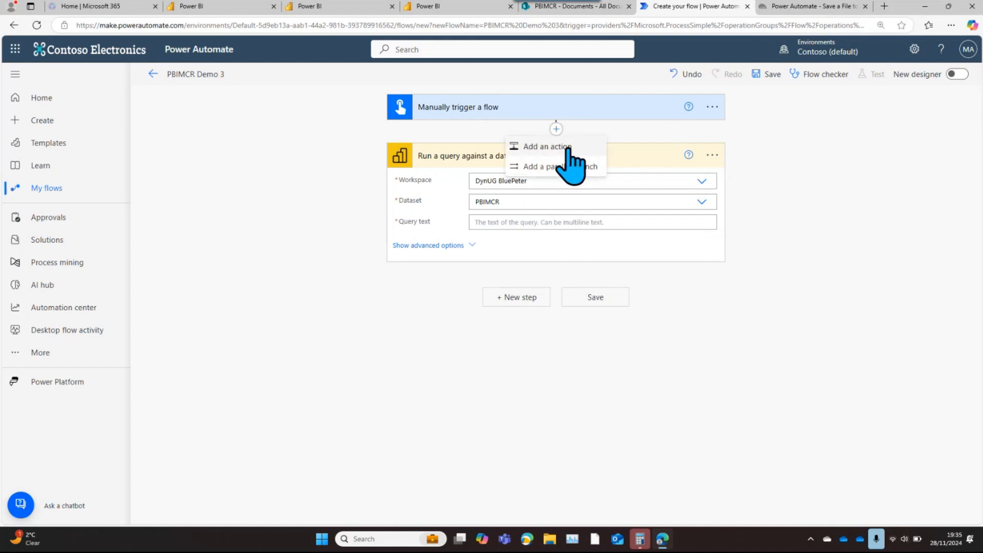
left_click(563, 146)
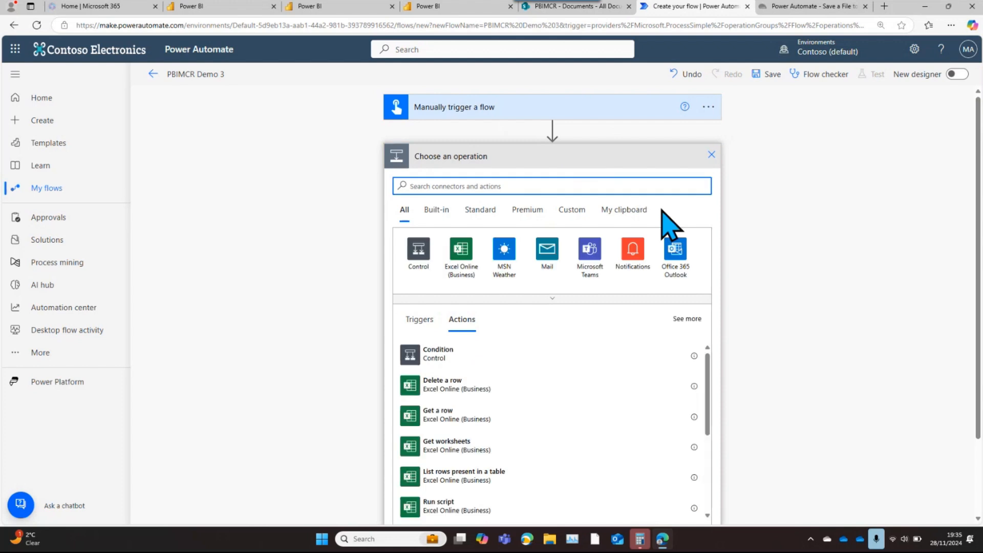
type("compose")
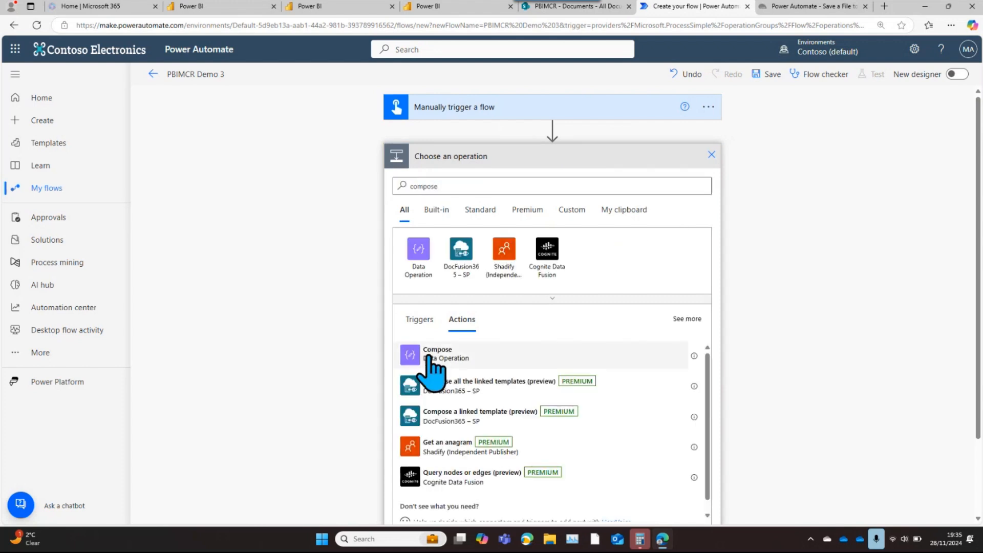
left_click(430, 356)
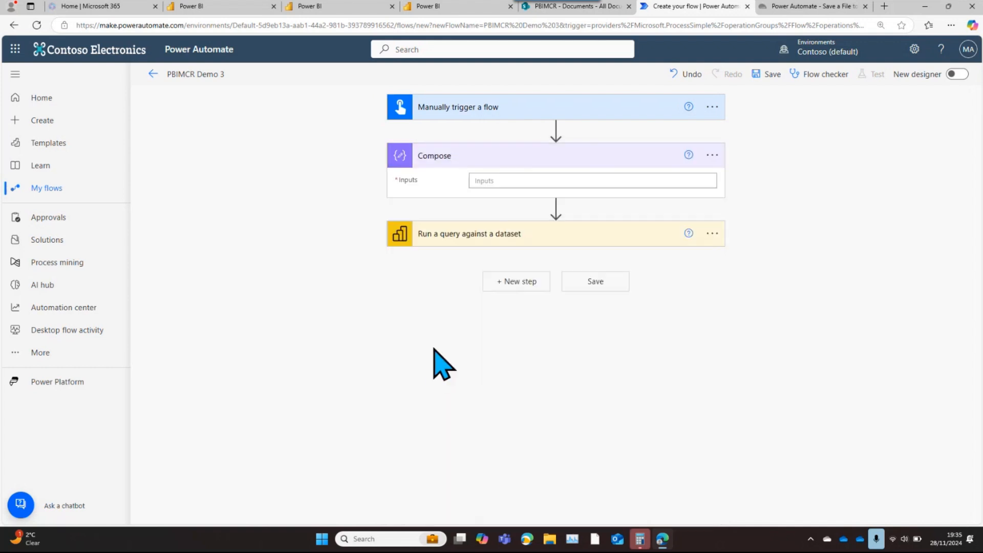
left_click(512, 180)
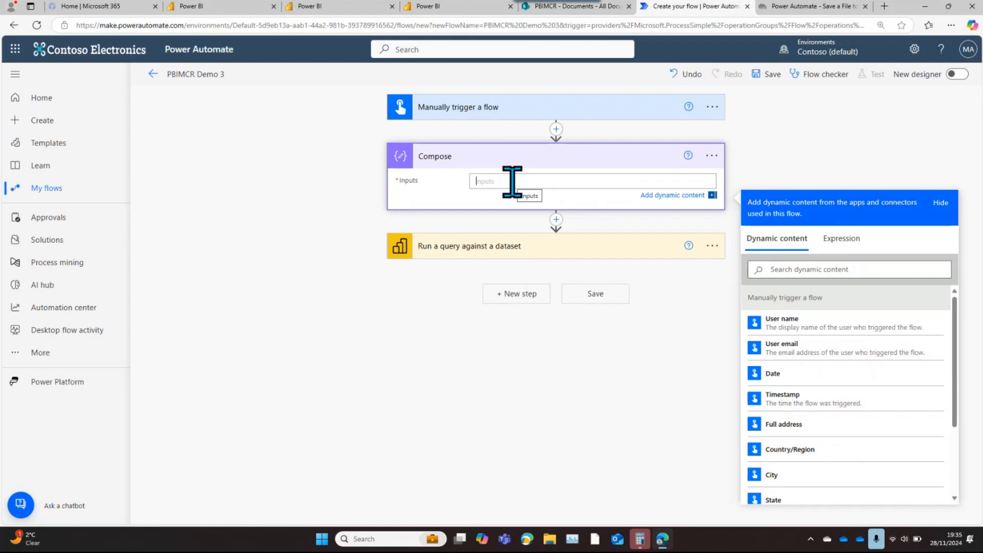
right_click(512, 182)
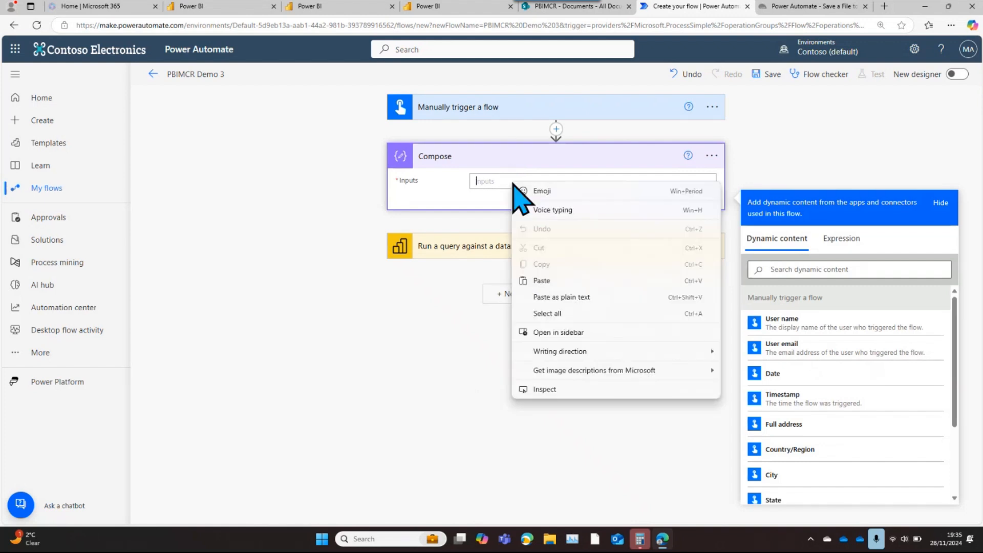
left_click(554, 300)
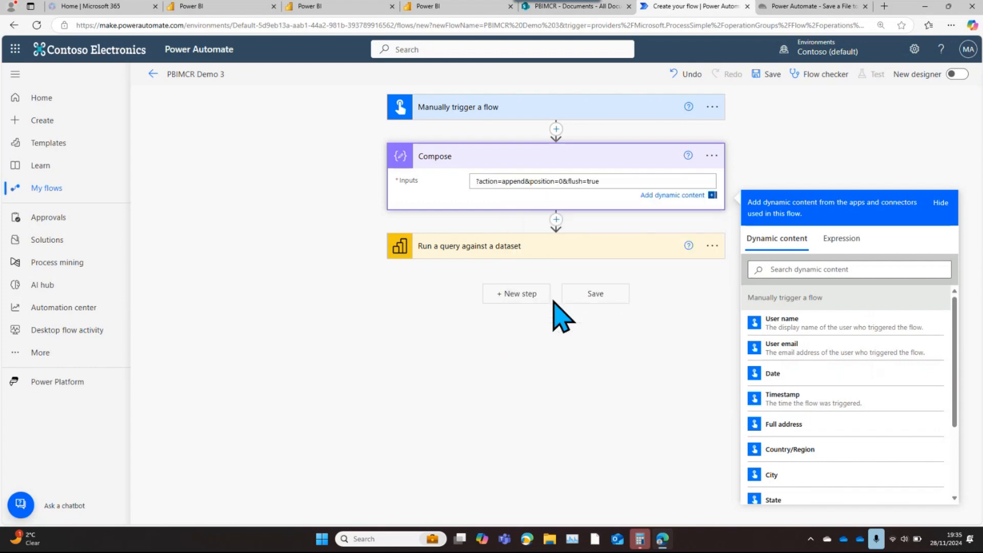
key("BackSpace")
key("BackSpace")
key("BackSpace")
key("BackSpace")
key("BackSpace")
key("BackSpace")
key("BackSpace")
key("BackSpace")
key("BackSpace")
key("BackSpace")
key("BackSpace")
key("BackSpace")
key("BackSpace")
key("BackSpace")
key("BackSpace")
key("BackSpace")
key("BackSpace")
key("BackSpace")
key("BackSpace")
key("BackSpace")
key("BackSpace")
key("BackSpace")
key("BackSpace")
key("BackSpace")
key("BackSpace")
key("BackSpace")
key("BackSpace")
key("BackSpace")
key("BackSpace")
key("BackSpace")
key("BackSpace")
key("BackSpace")
key("BackSpace")
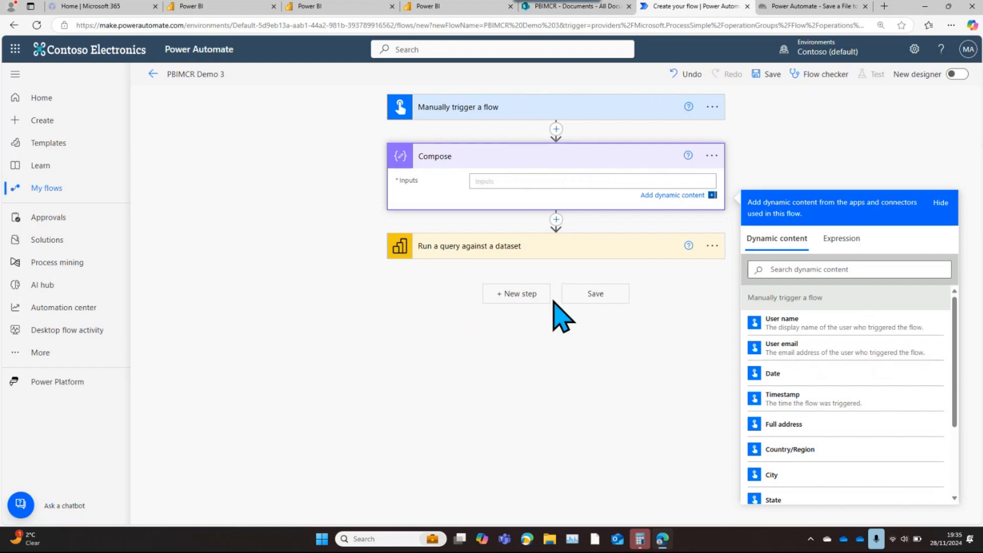
Copy the EVALUATE SUMMARIZECOLUMNS query from the PBIMCR DAX query view in Power BI into the Compose action's Inputs in Power Automate
left_click(428, 7)
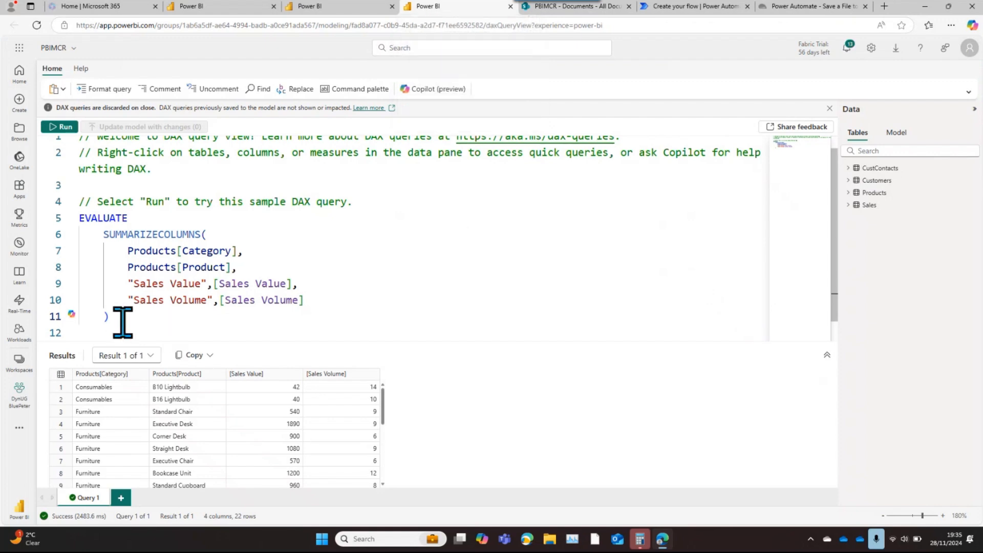
left_click_drag(123, 322, 56, 219)
key("ctrl+c")
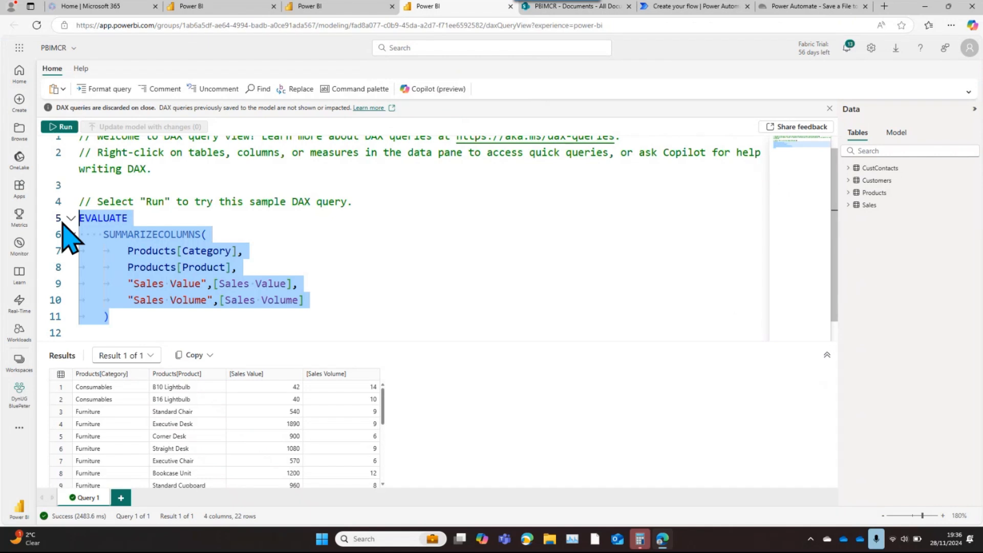
left_click(784, 10)
left_click(695, 6)
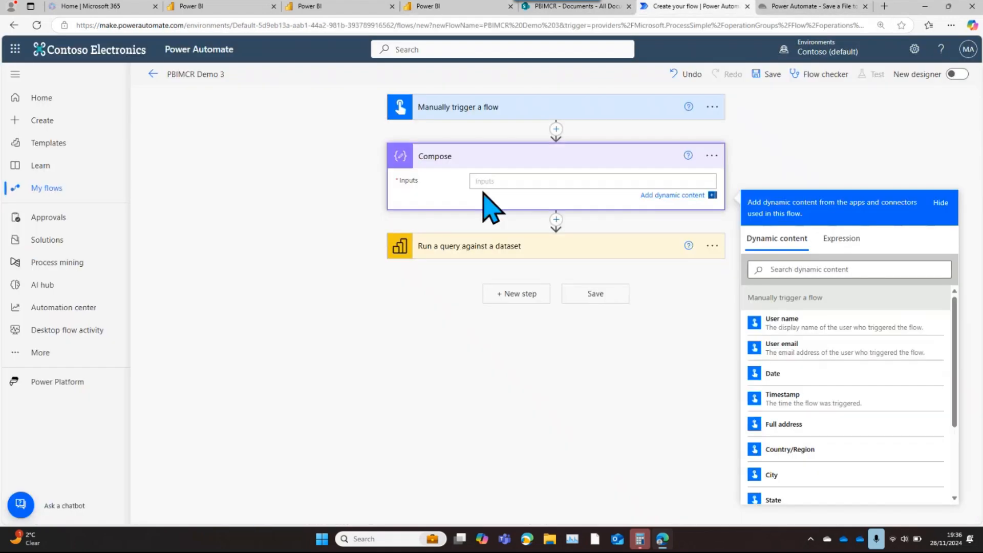
left_click(487, 182)
key("ctrl+v")
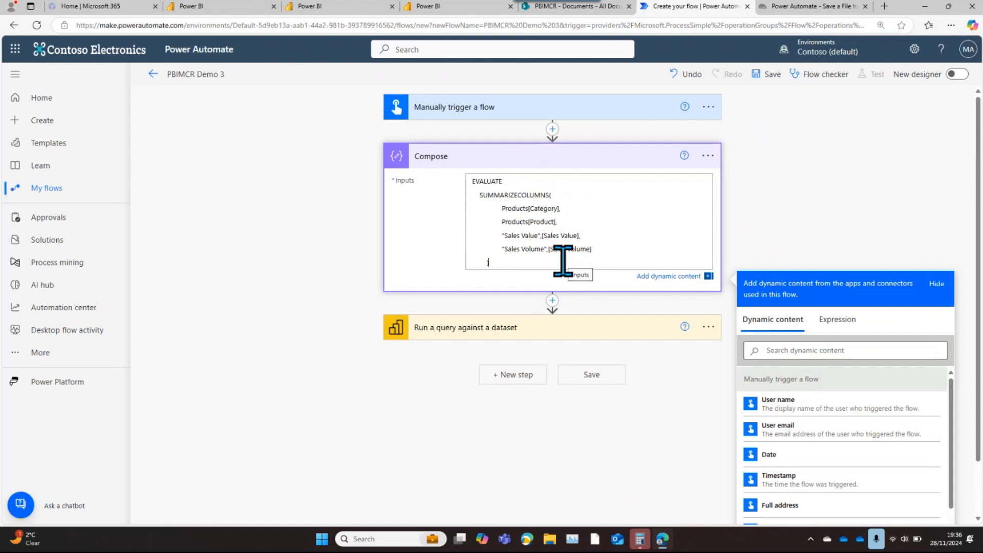
Set the Query text of the Run a query against a dataset action to the Compose Outputs dynamic content
left_click(505, 328)
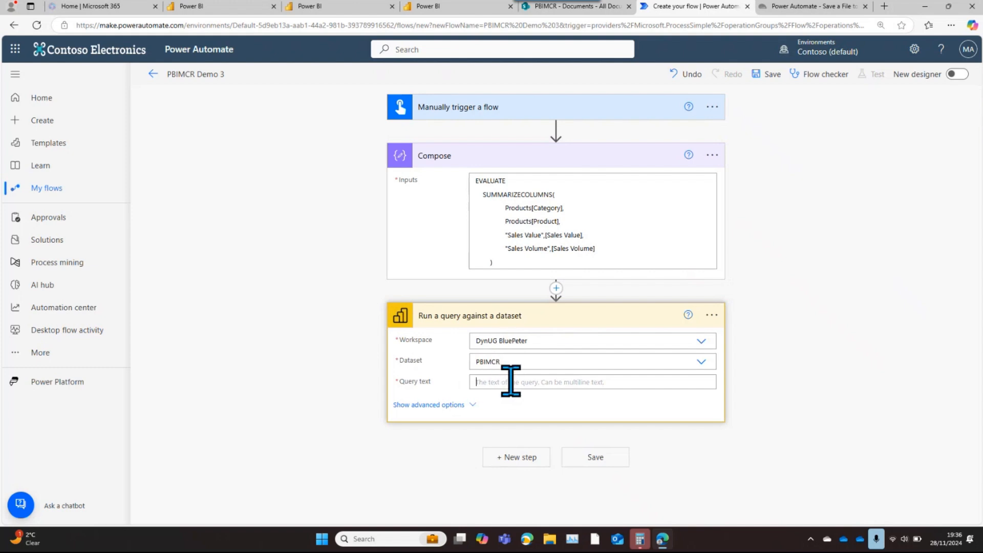
left_click(508, 382)
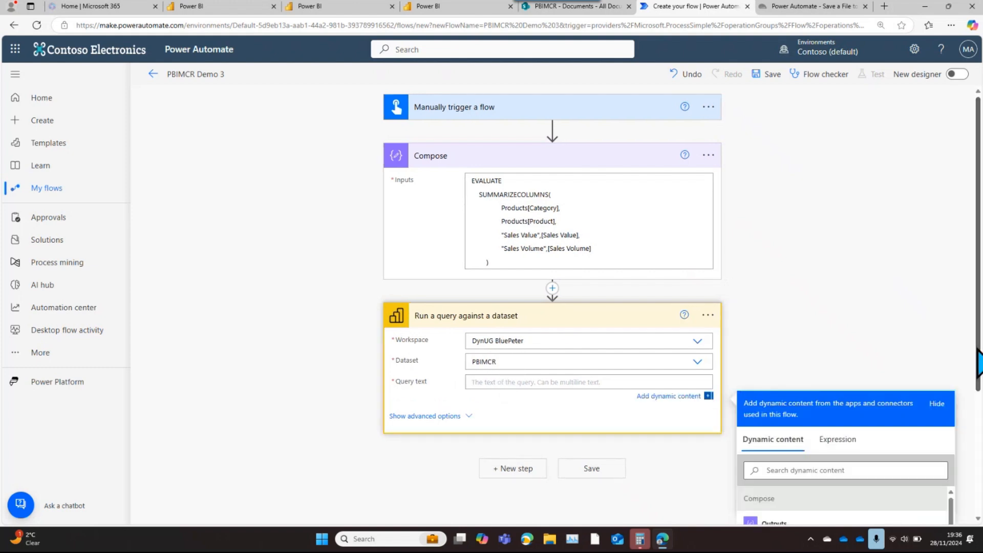
left_click_drag(978, 361, 977, 427)
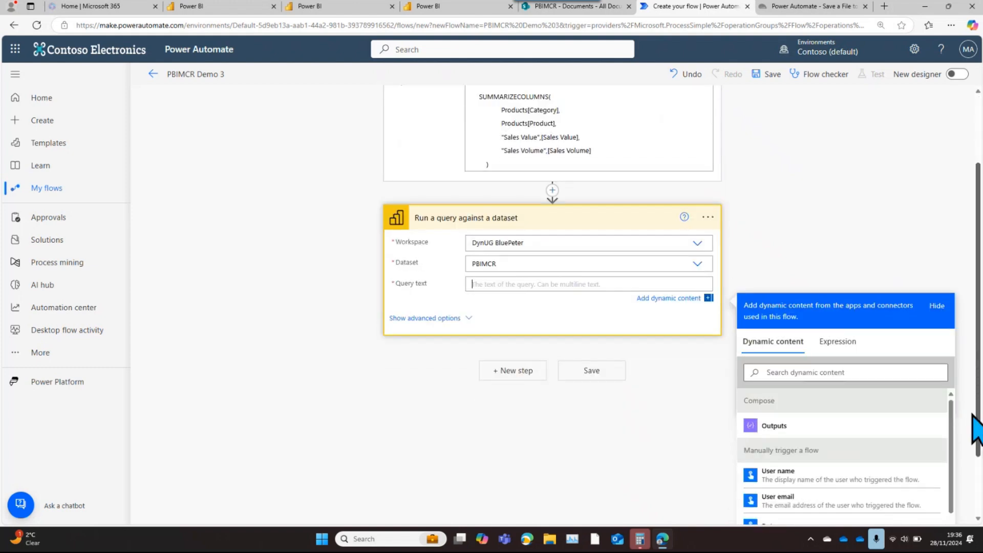
left_click(779, 426)
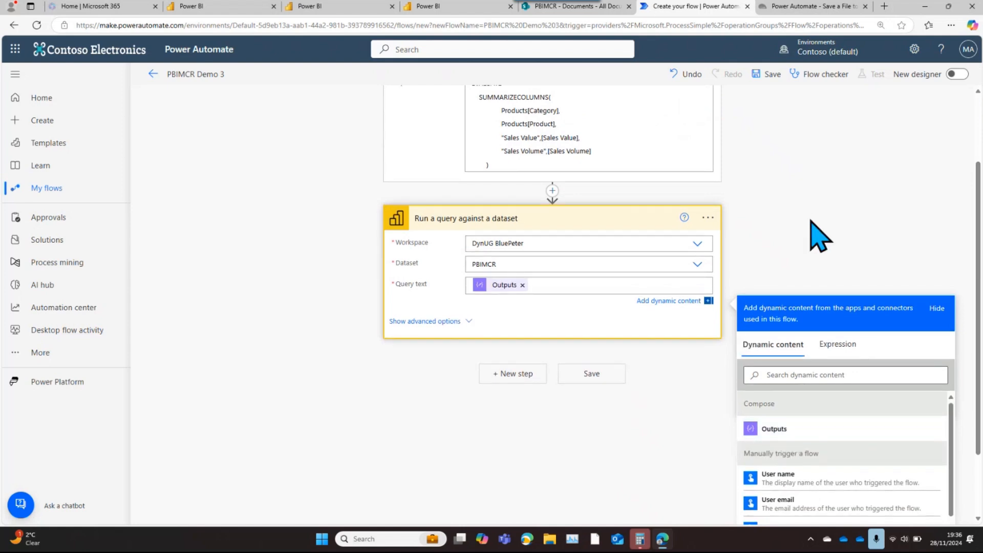
left_click(818, 235)
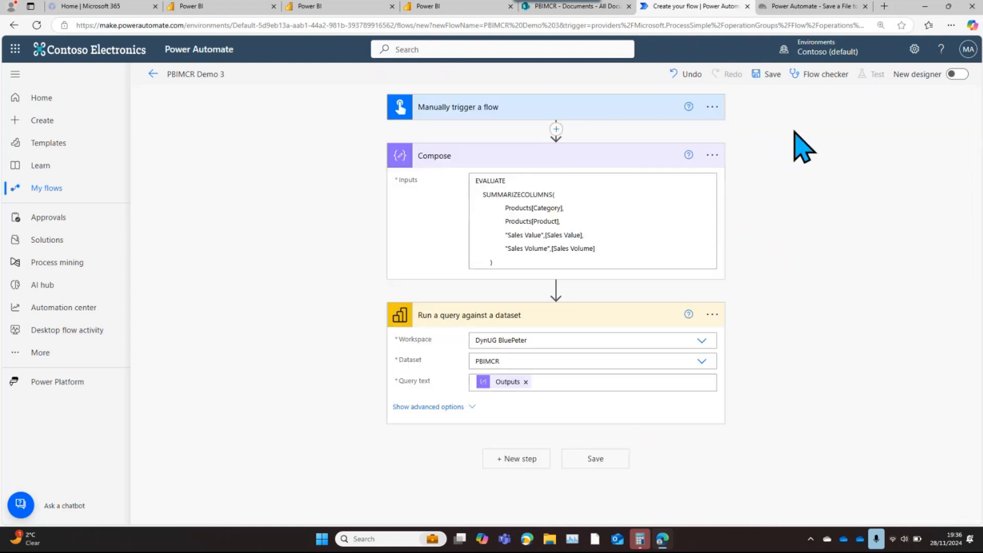
Save the PBIMCR Demo 3 flow and run a manual test of it
left_click(770, 75)
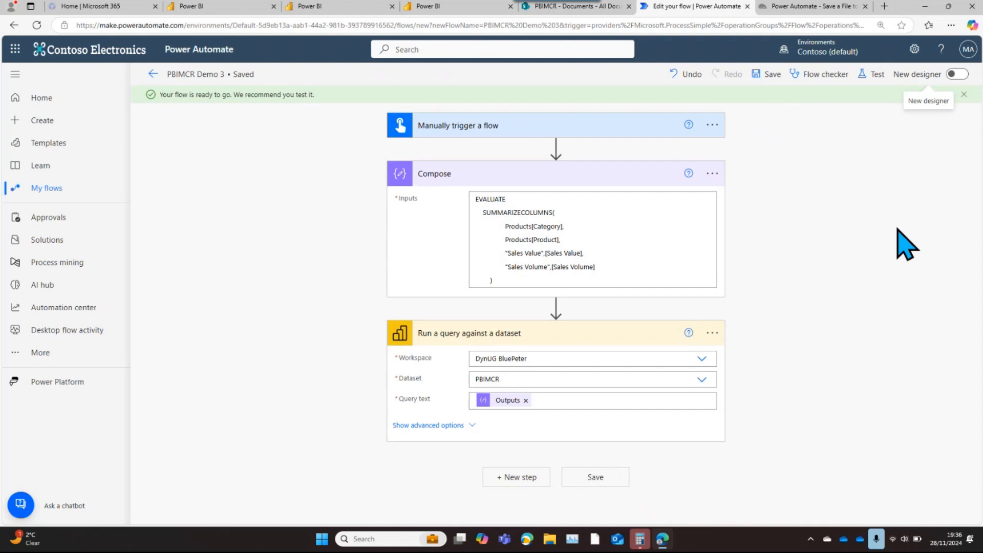
left_click(877, 76)
left_click(787, 103)
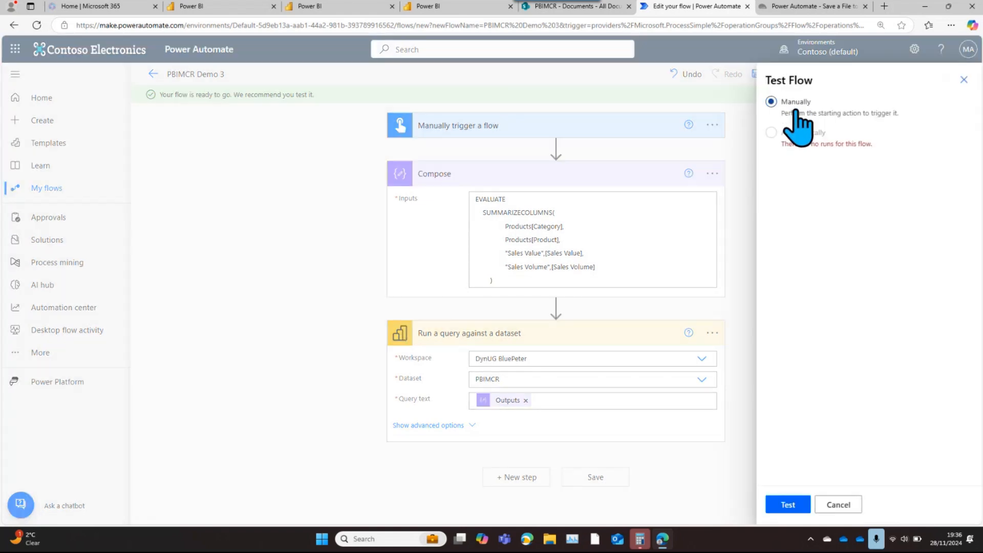
left_click(789, 506)
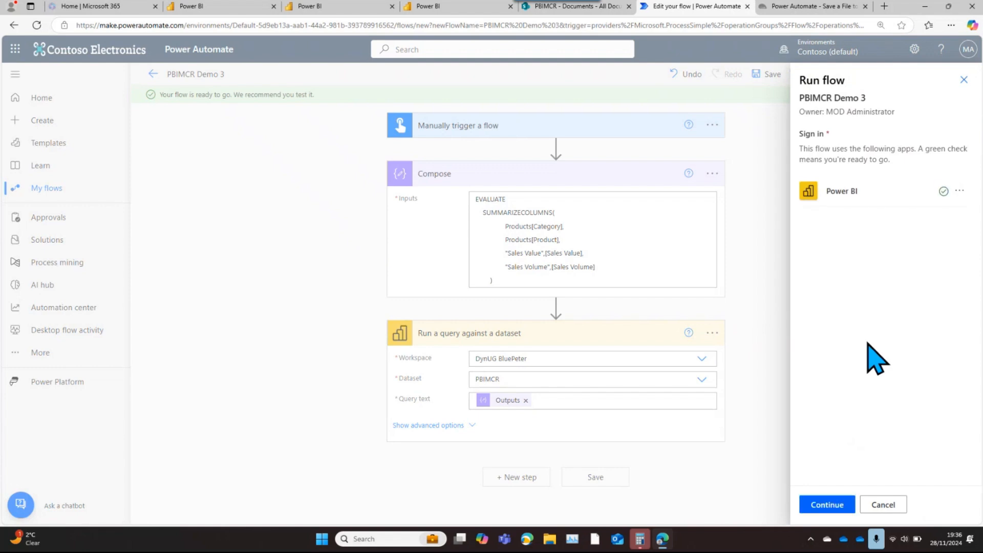
left_click(826, 506)
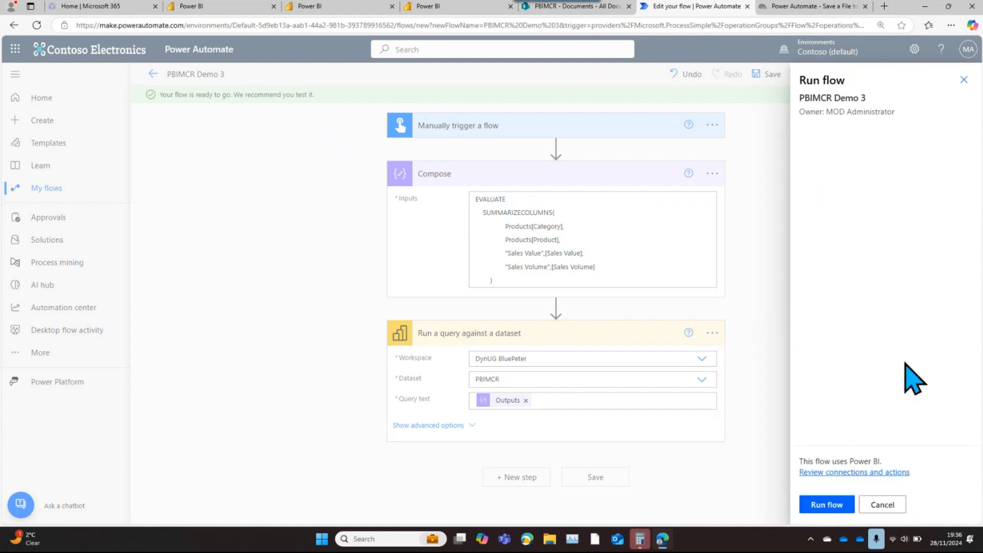
left_click(822, 507)
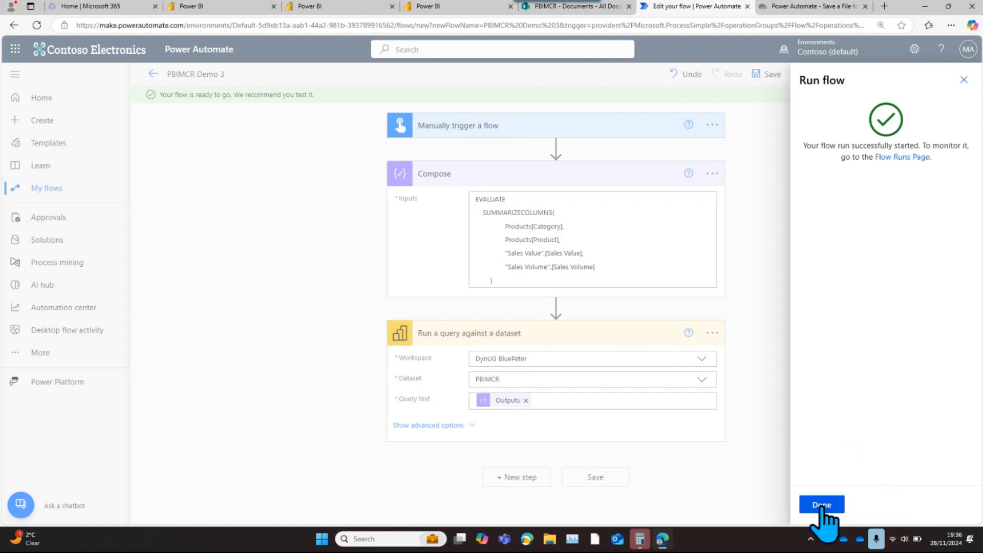
left_click(822, 505)
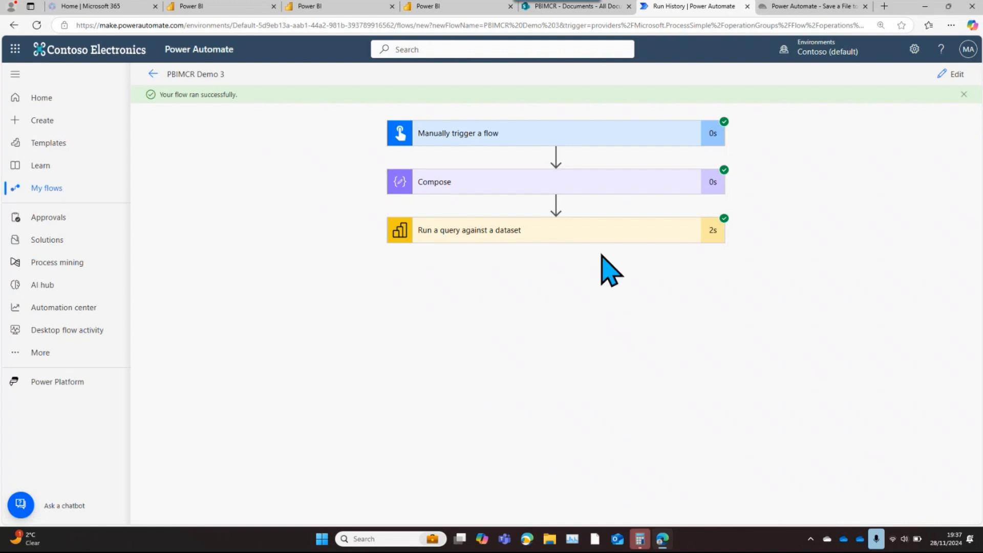
Examine the inputs and First table rows output of the Run a query against a dataset action in the test run
left_click(560, 232)
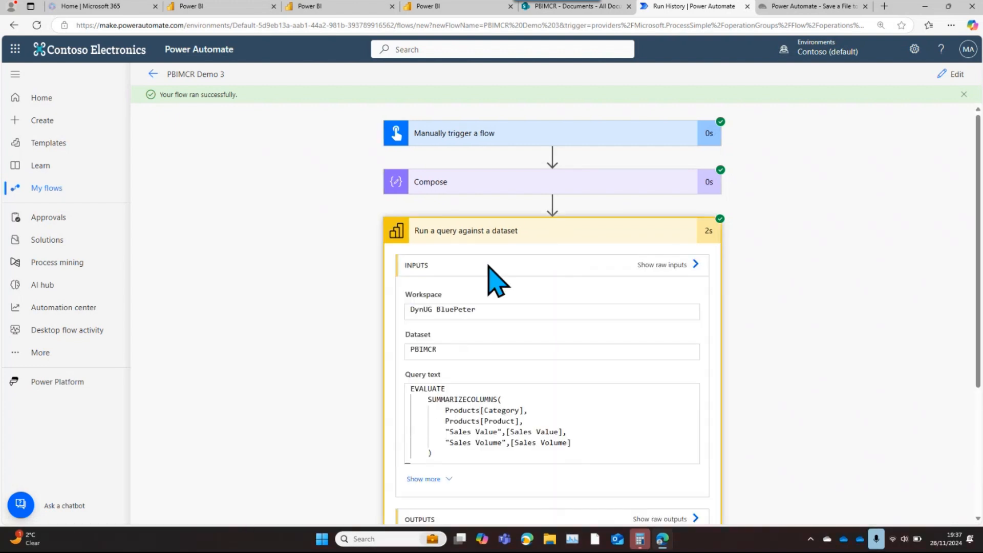
scroll(635, 359, "down", 1)
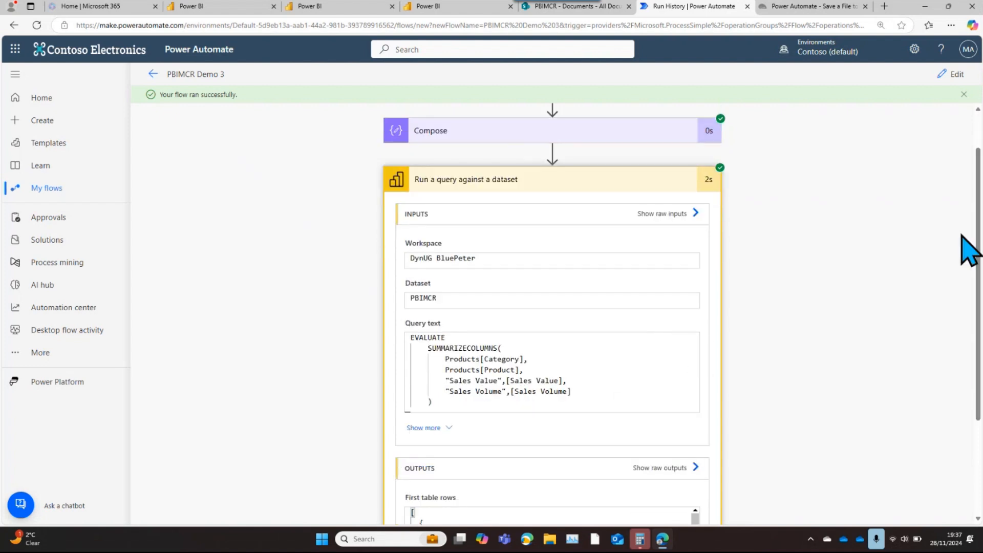
scroll(979, 235, "up", 1)
scroll(979, 235, "down", 1)
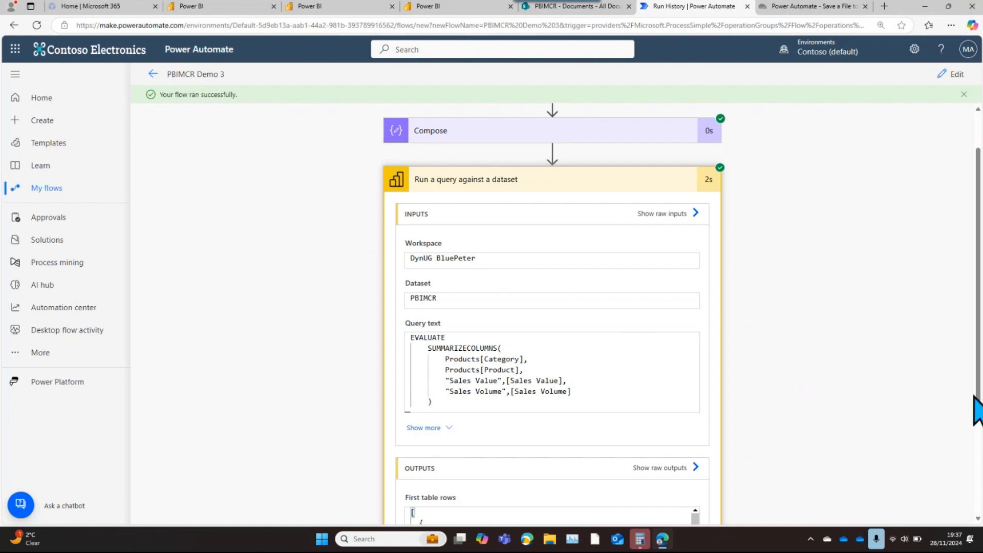
left_click_drag(979, 420, 981, 546)
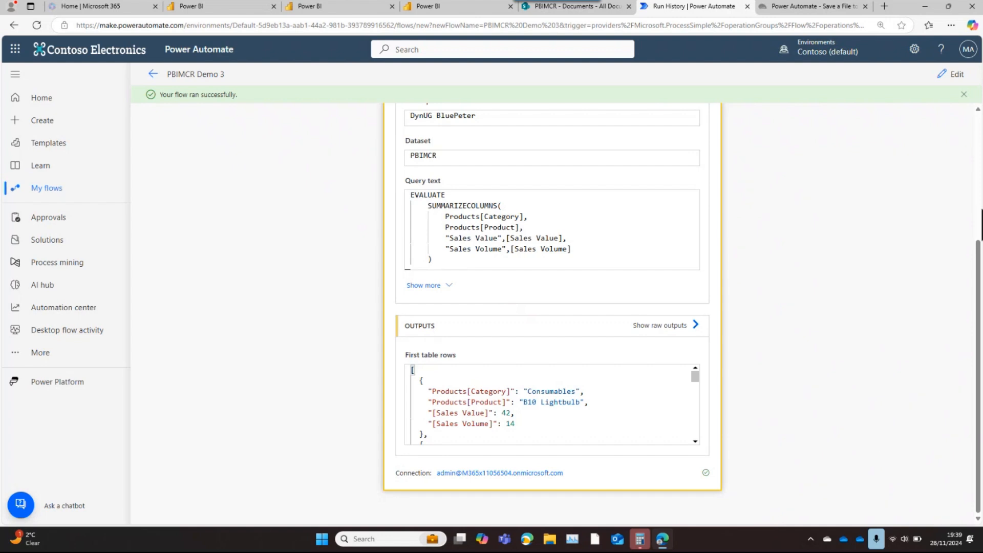
Edit the PBIMCR Demo 3 flow and add the Data Operation action Create HTML table after Run a query against a dataset
left_click(953, 75)
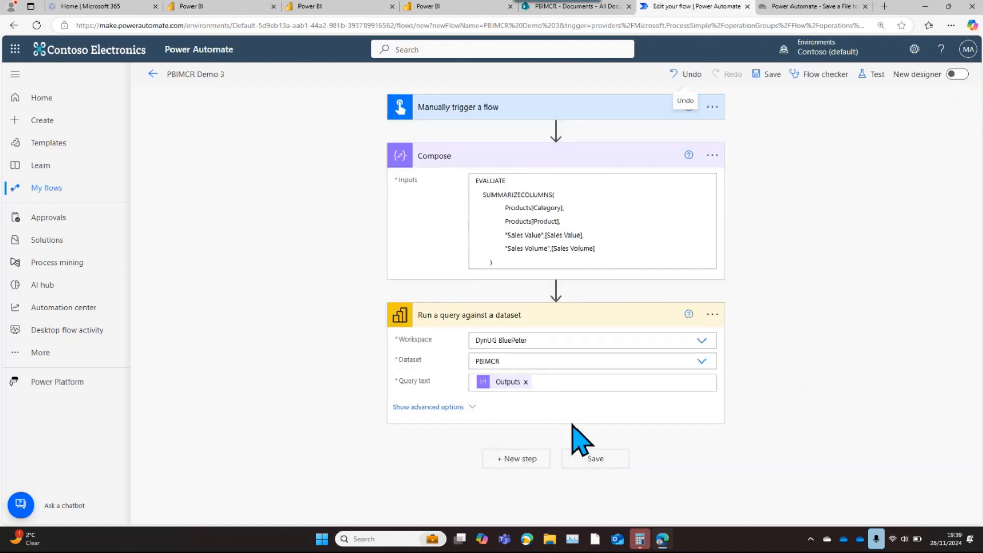
left_click(518, 460)
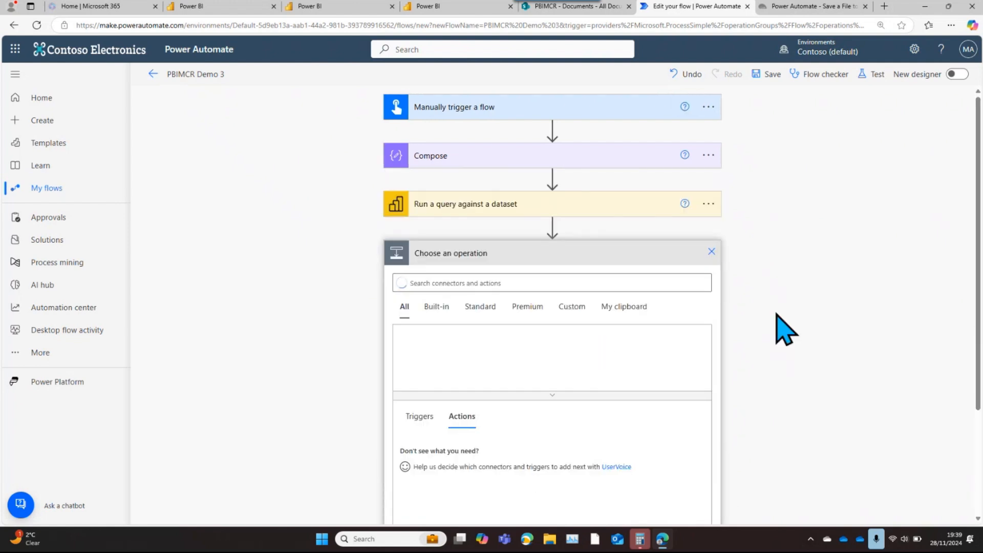
left_click(539, 277)
type("h")
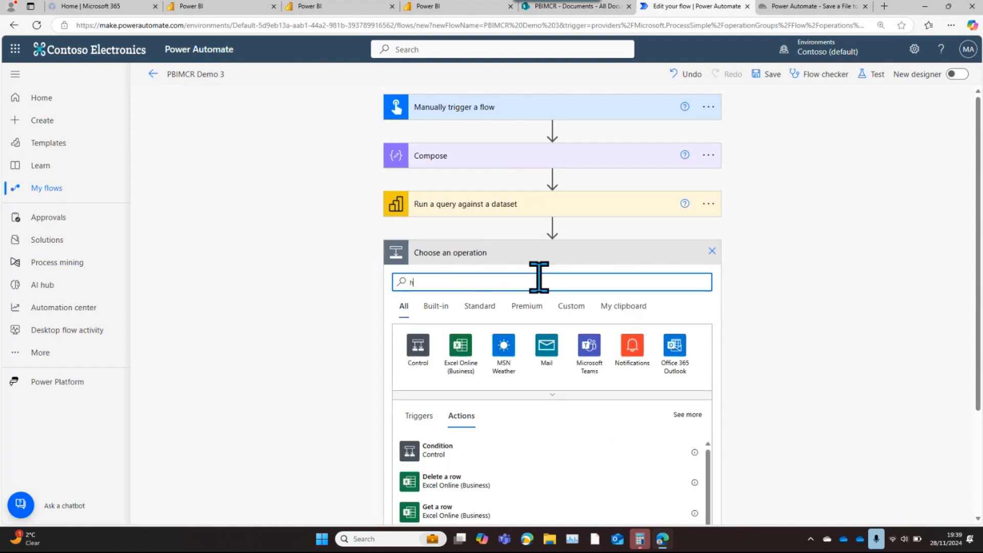
type("tml t")
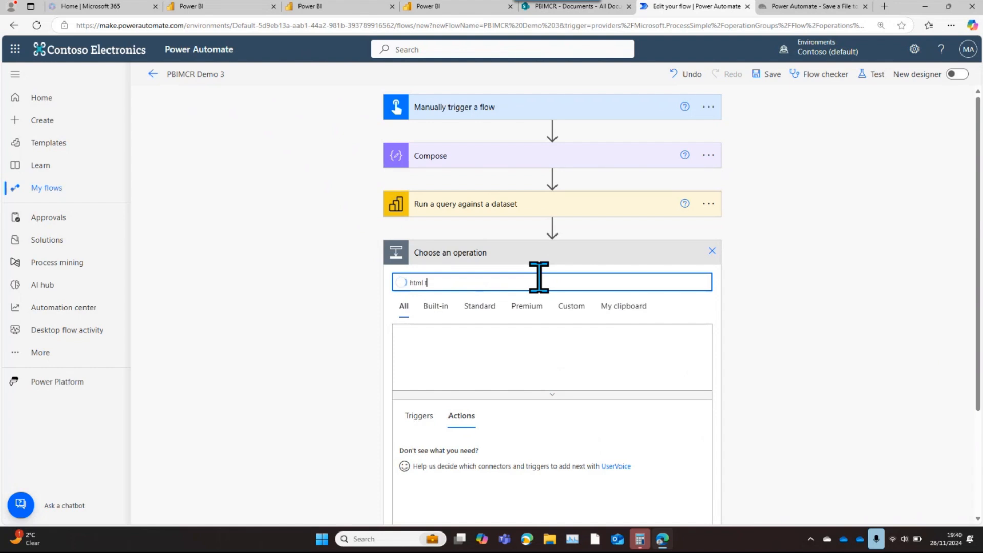
type("able")
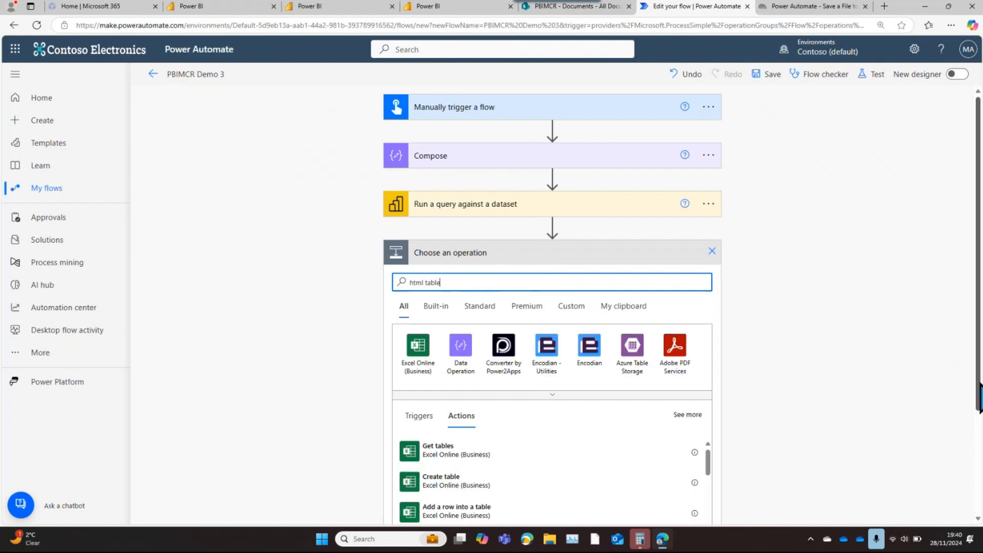
left_click_drag(977, 390, 973, 499)
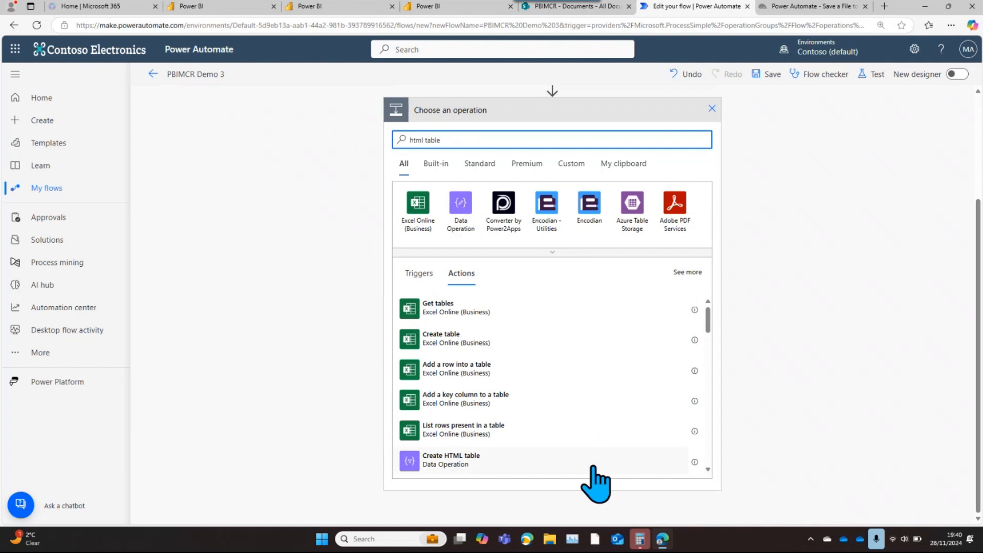
left_click(458, 464)
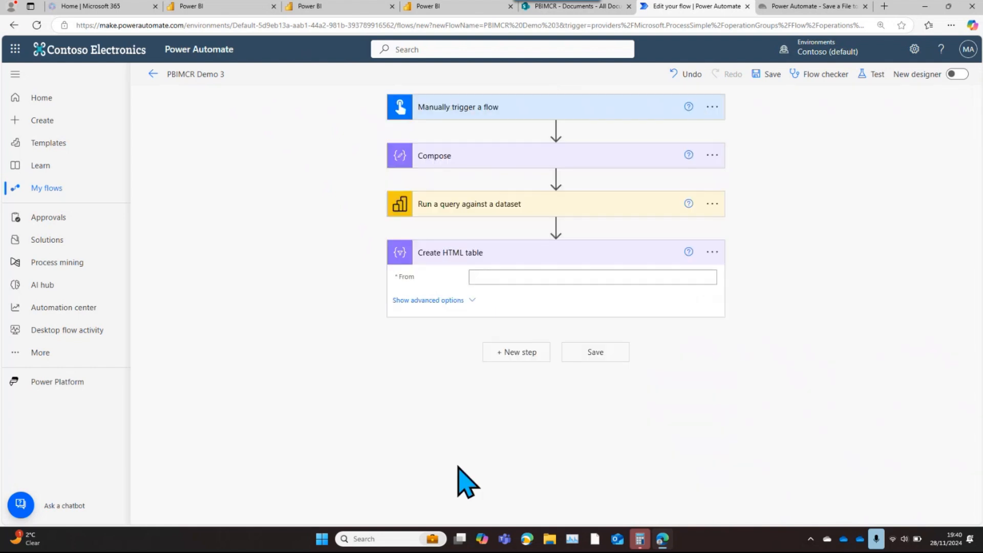
Set the From input of the Create HTML table action to the First table rows dynamic content
left_click(494, 279)
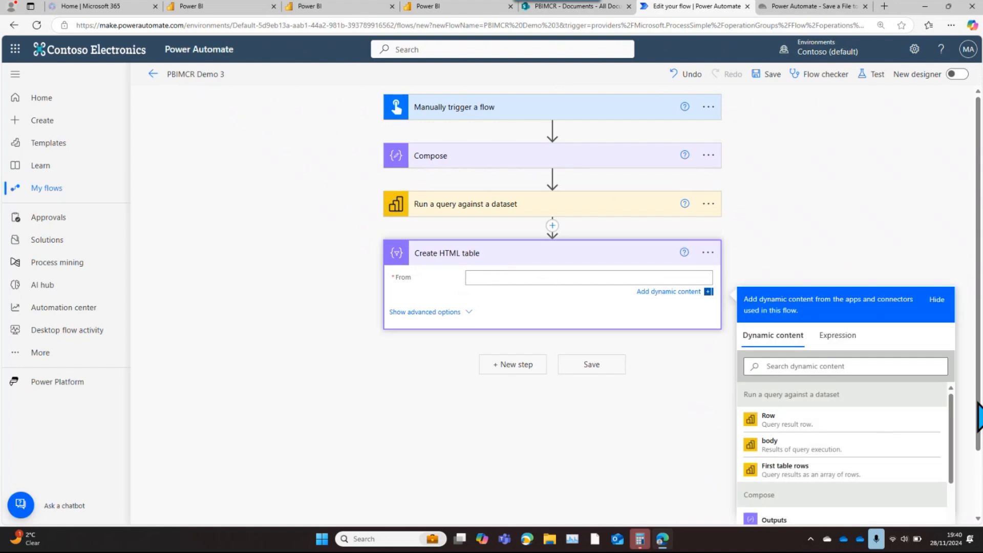
left_click_drag(980, 433, 981, 504)
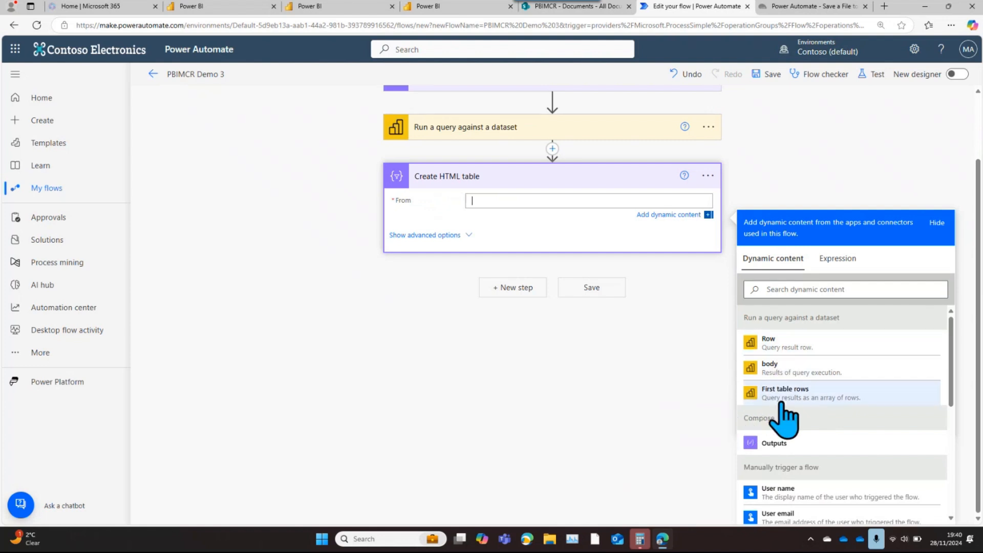
left_click(808, 393)
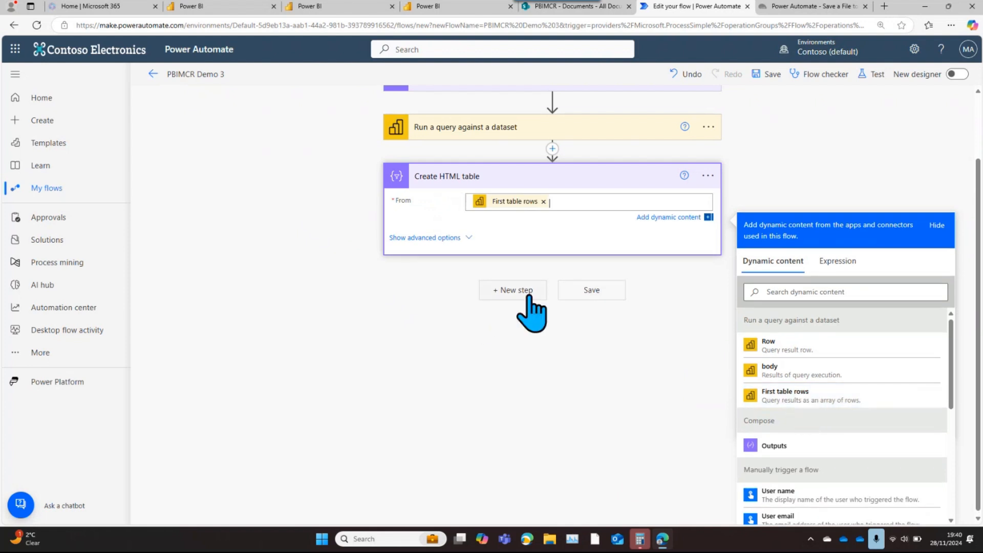
Start a new flow step below Create HTML table and open Microsoft Teams from the Microsoft 365 home page
left_click(514, 290)
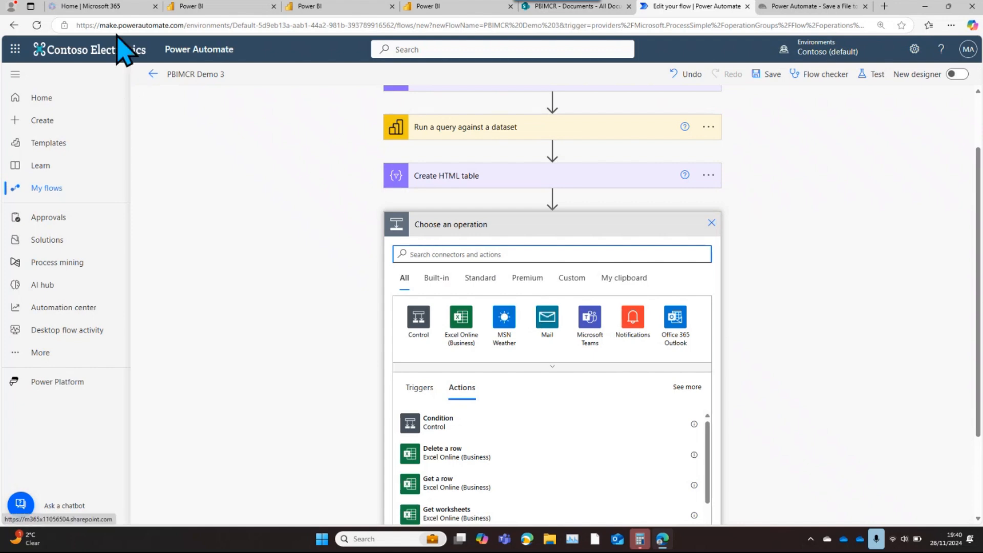
left_click(90, 8)
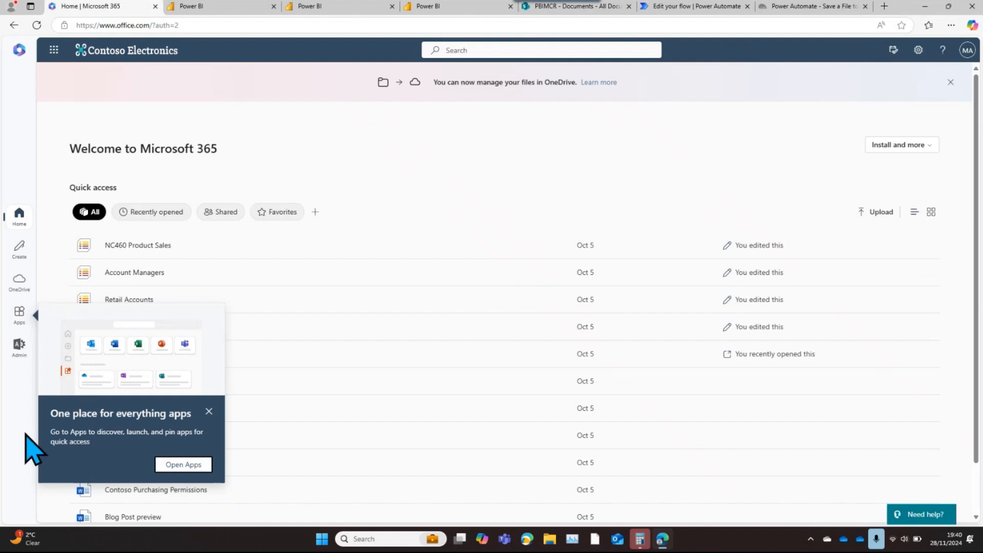
left_click(54, 49)
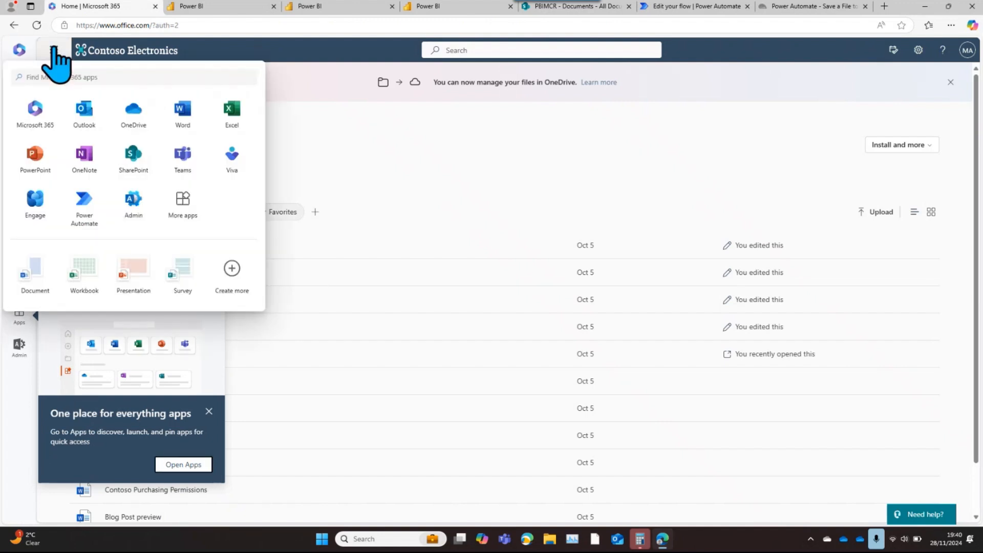
left_click(189, 170)
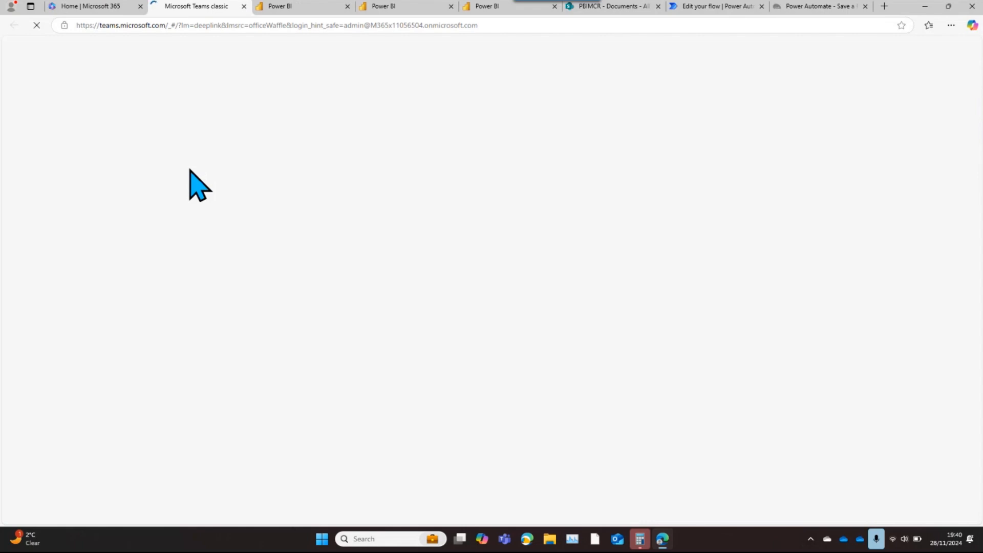
Switch back to Power Automate and add the Microsoft Teams action Post message in a chat or channel after Create HTML table
left_click(709, 7)
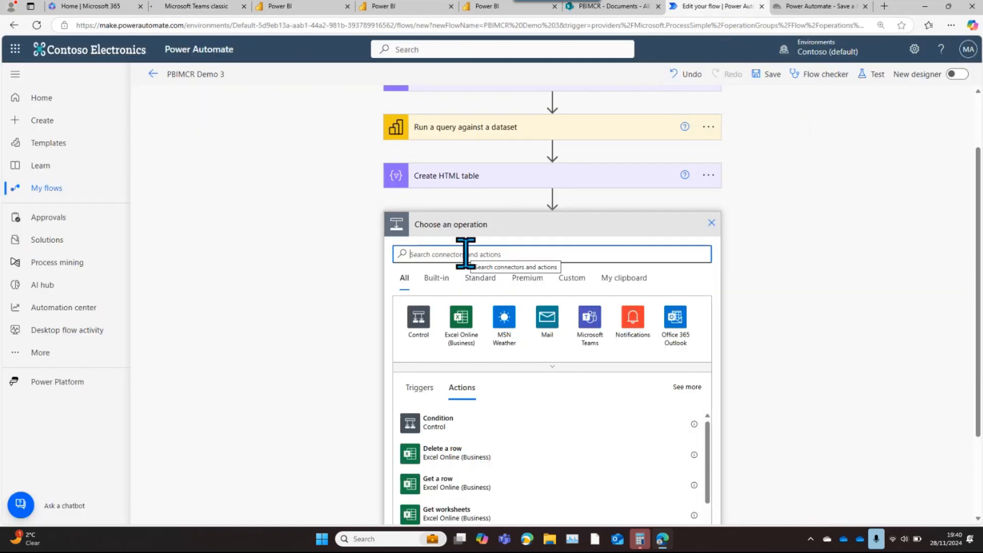
type("teams")
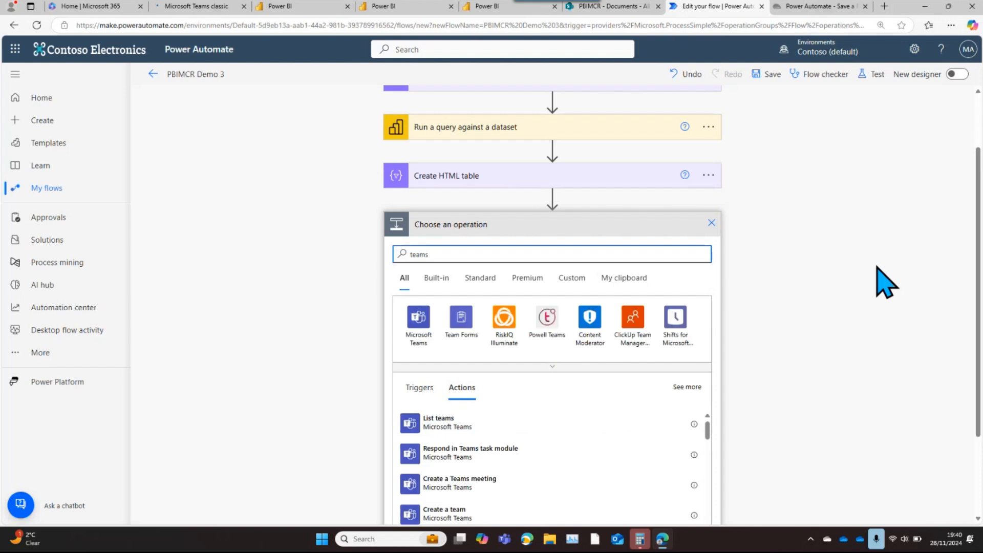
left_click(874, 301)
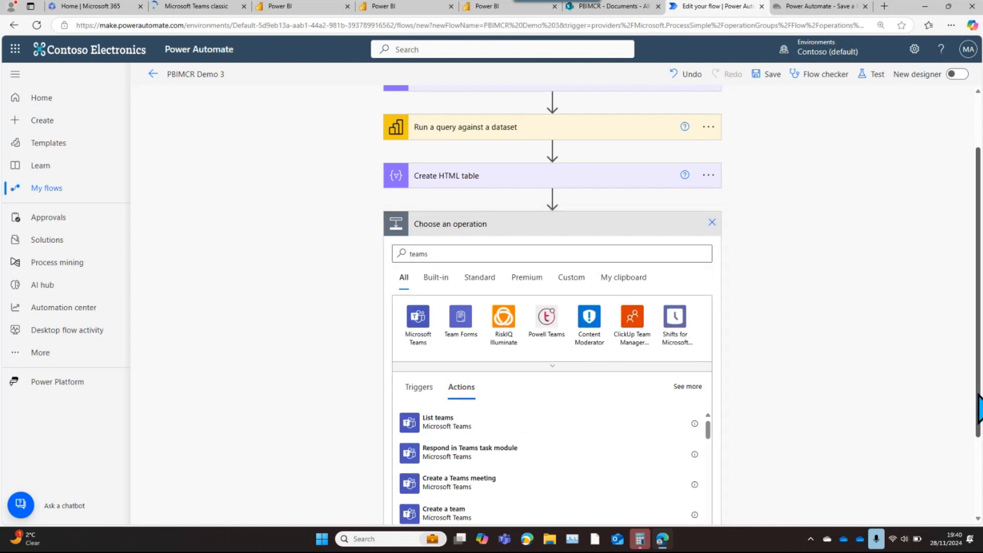
left_click_drag(978, 396, 974, 470)
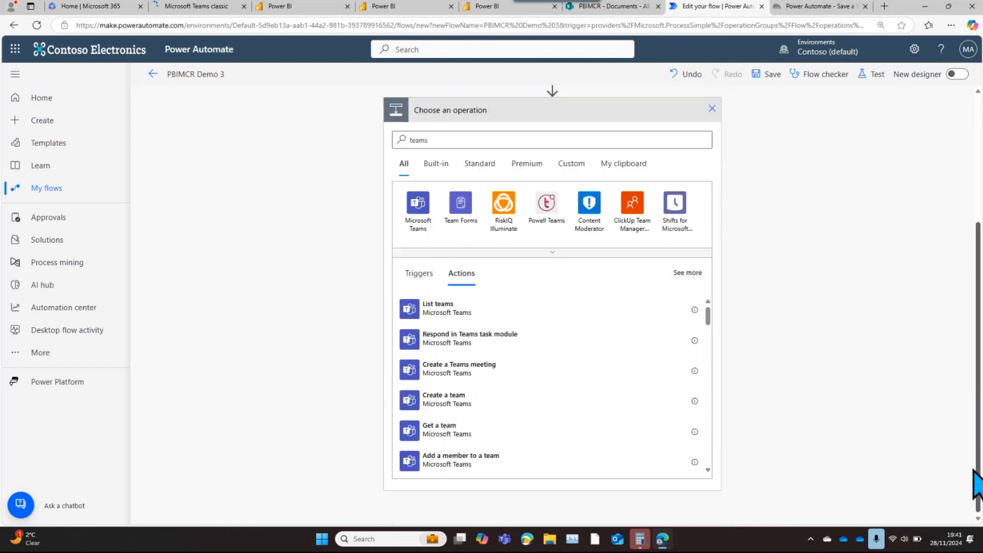
left_click(418, 210)
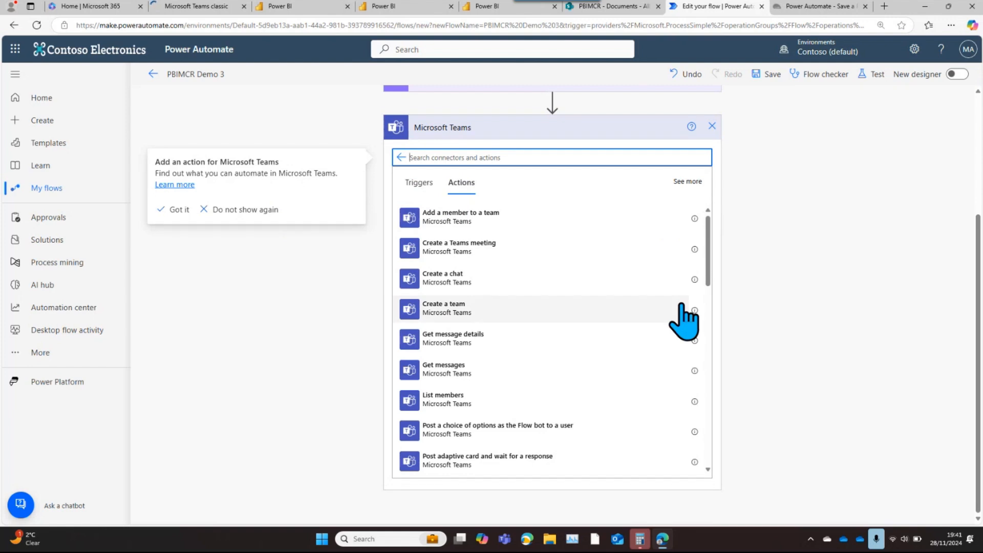
type("post")
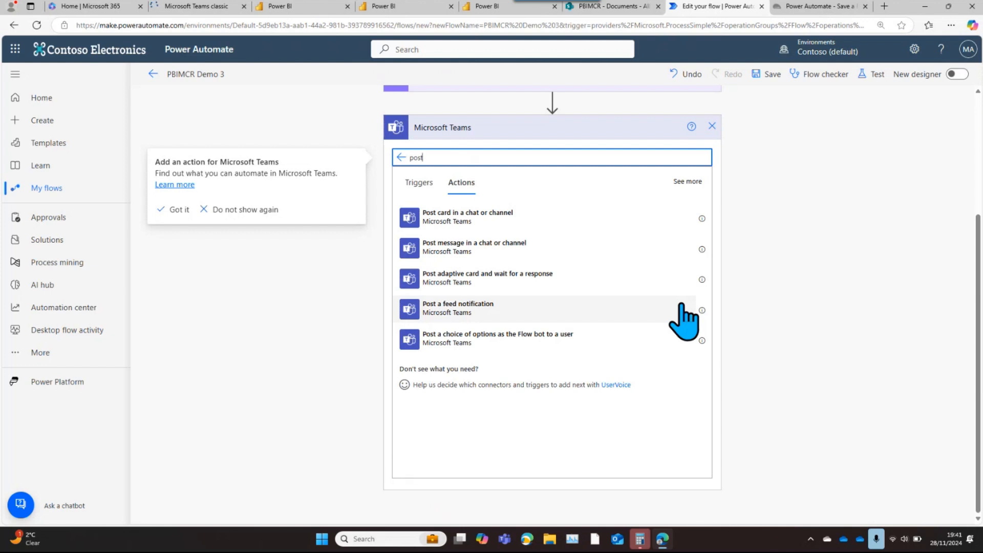
left_click(519, 247)
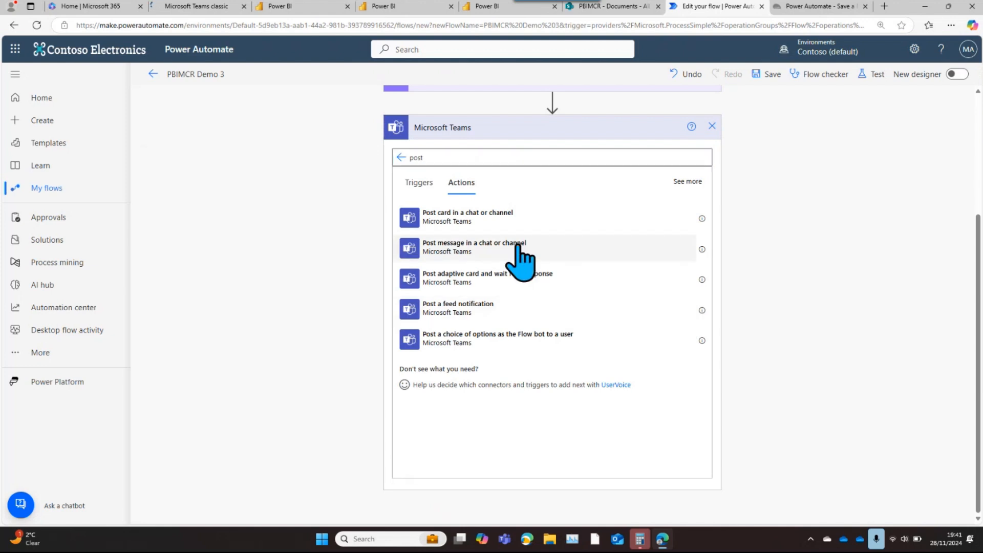
left_click(518, 247)
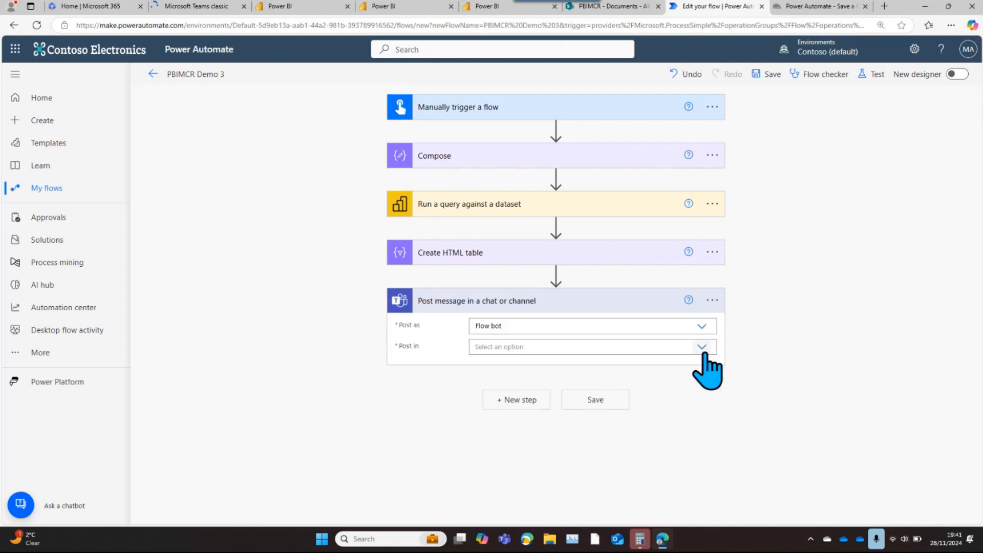
Review the Post as options, keep Flow bot, and set Post in to Channel for the Teams message action
left_click(702, 326)
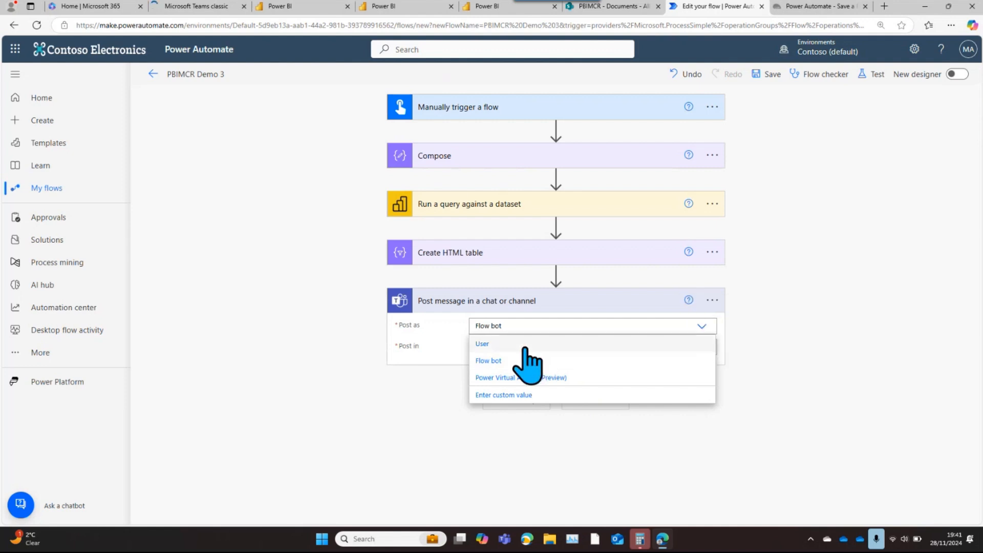
left_click(759, 339)
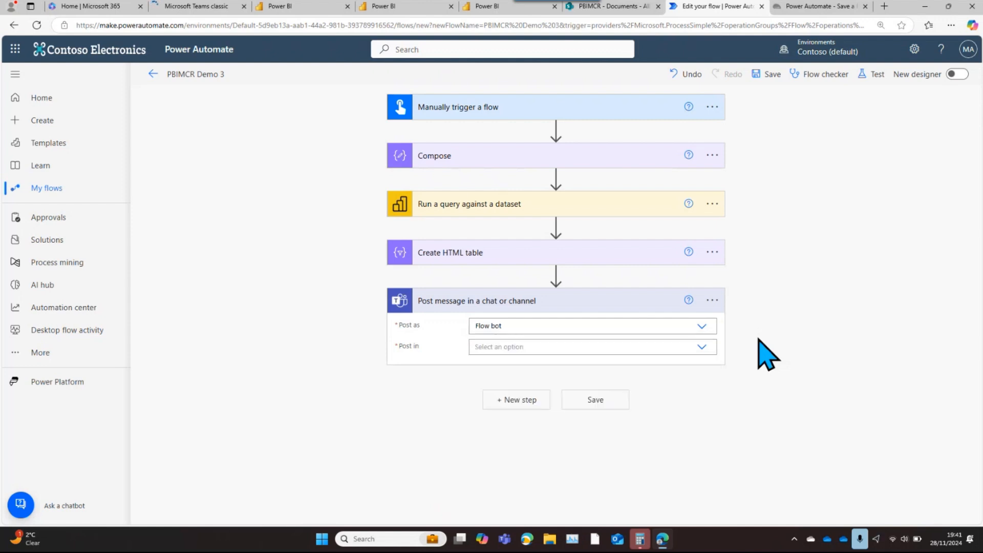
left_click(703, 349)
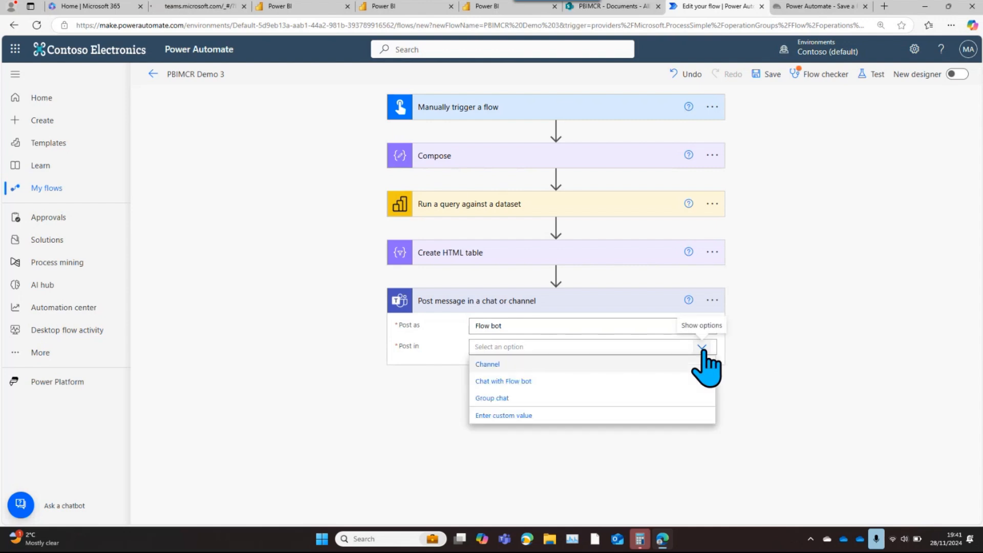
left_click(537, 365)
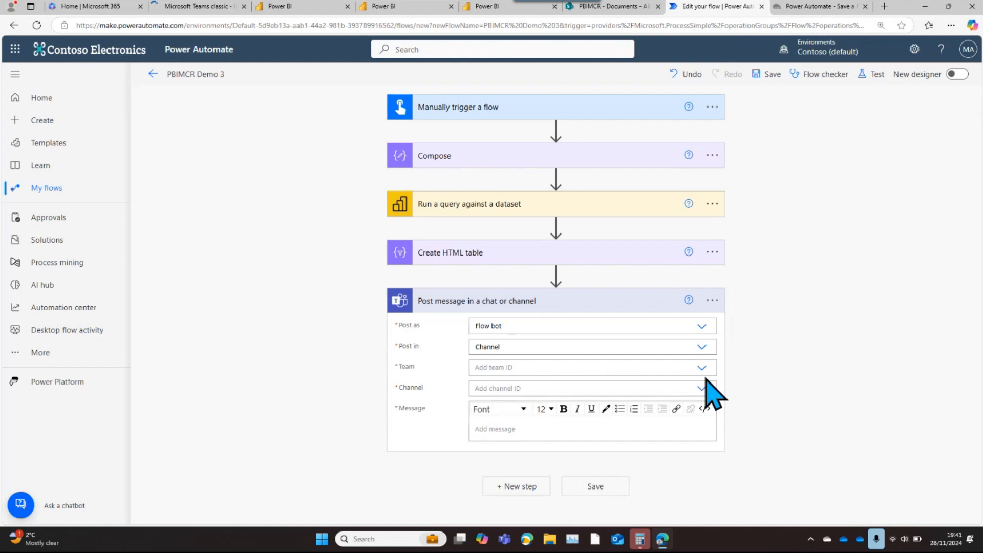
Set the Team of the Post message in a chat or channel action to Communications
left_click(702, 369)
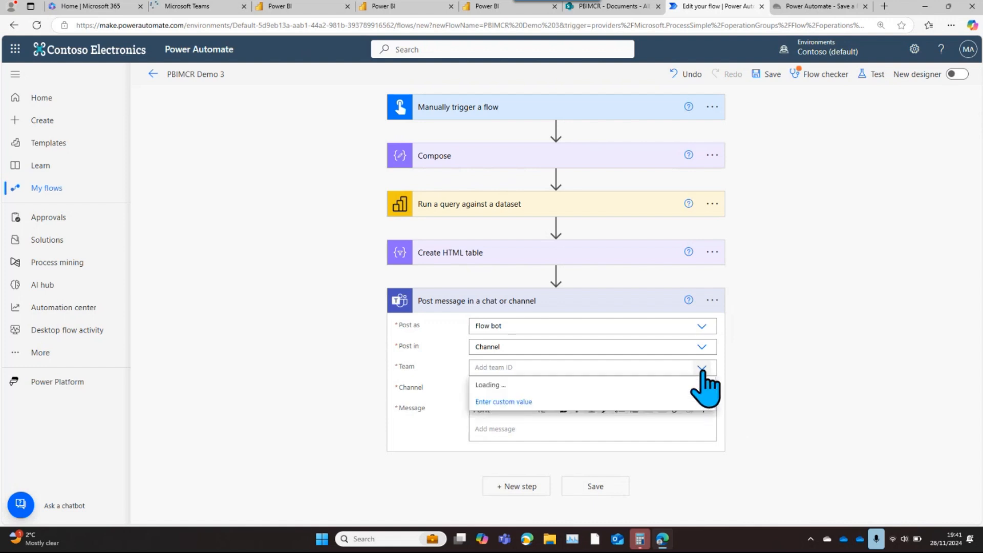
left_click(313, 247)
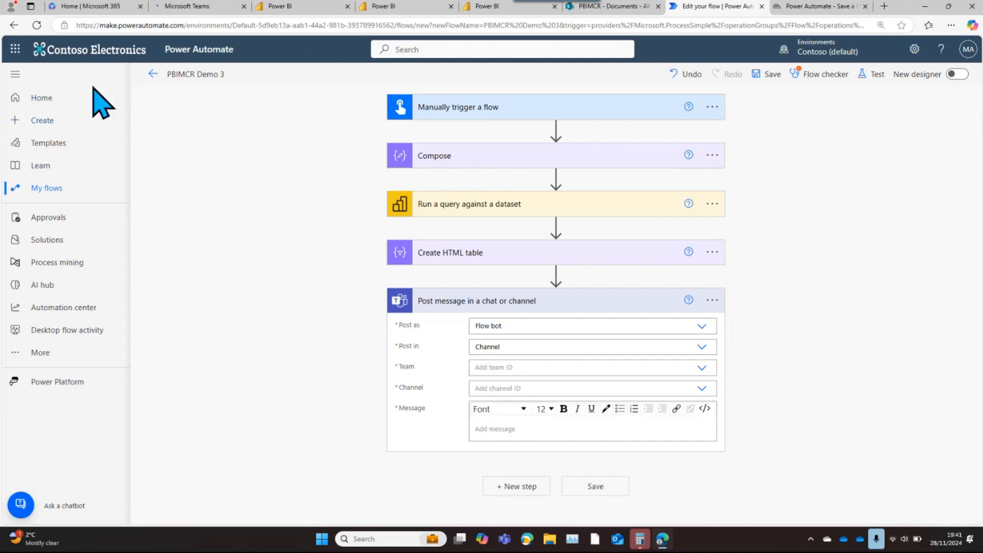
right_click(707, 368)
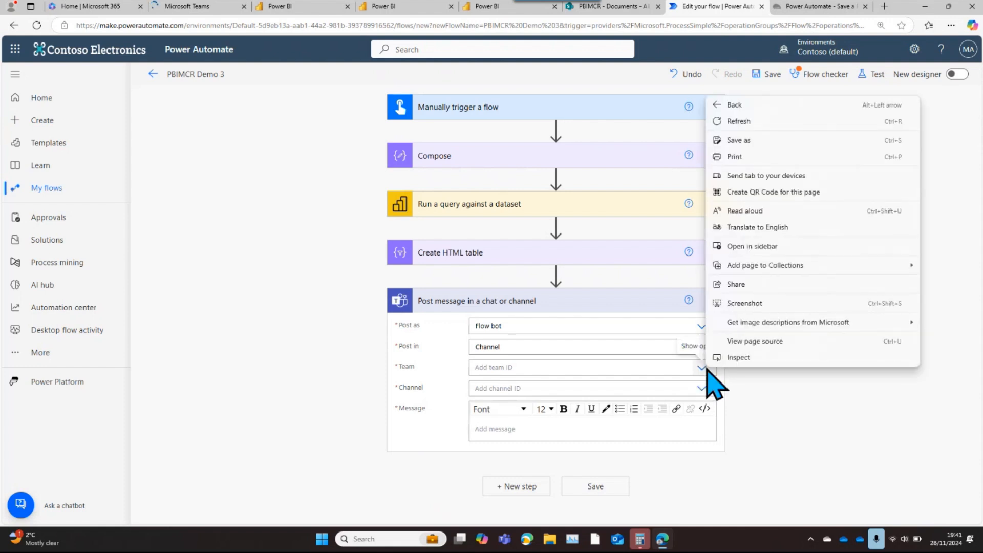
left_click(700, 368)
left_click(698, 368)
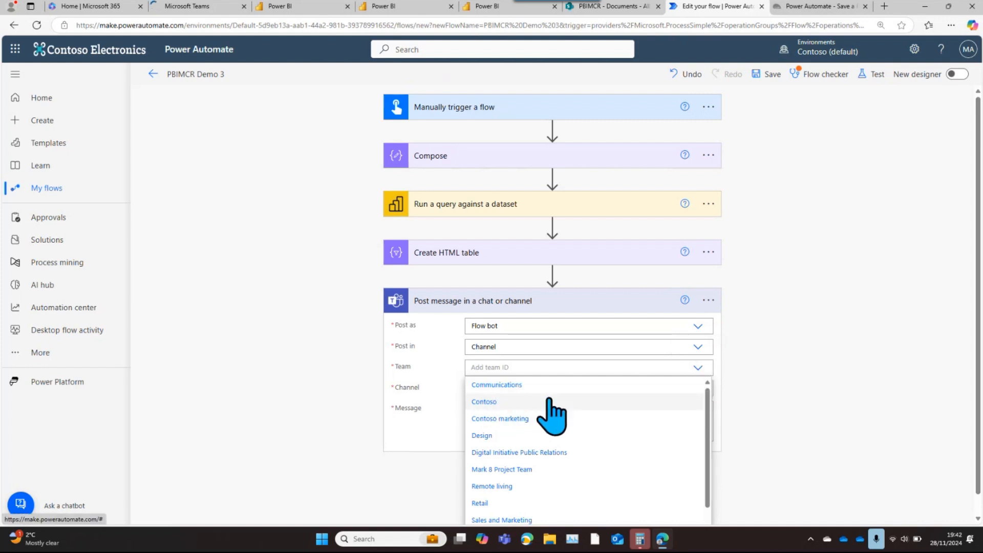
left_click(510, 388)
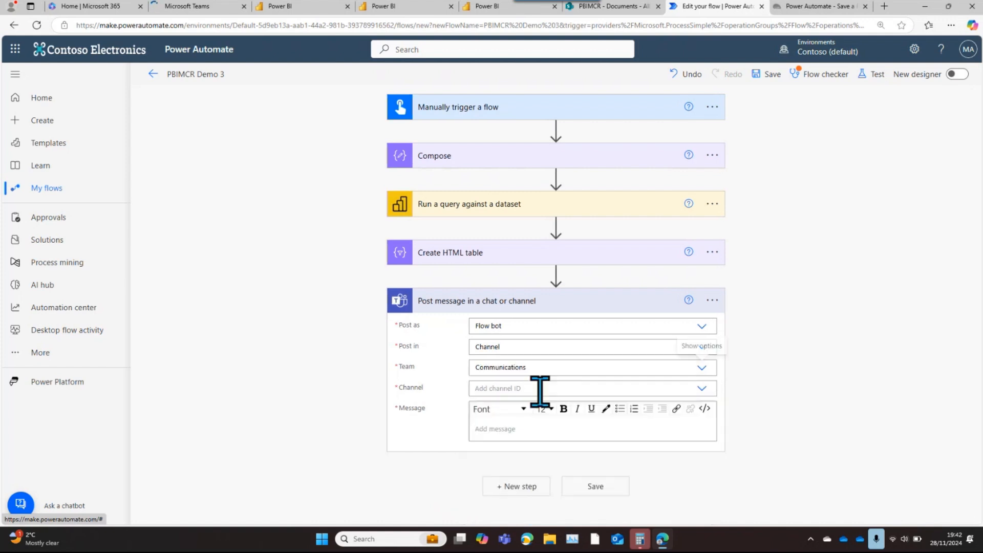
Set the Channel of the Teams message action to General and open its Message body for editing
left_click(702, 389)
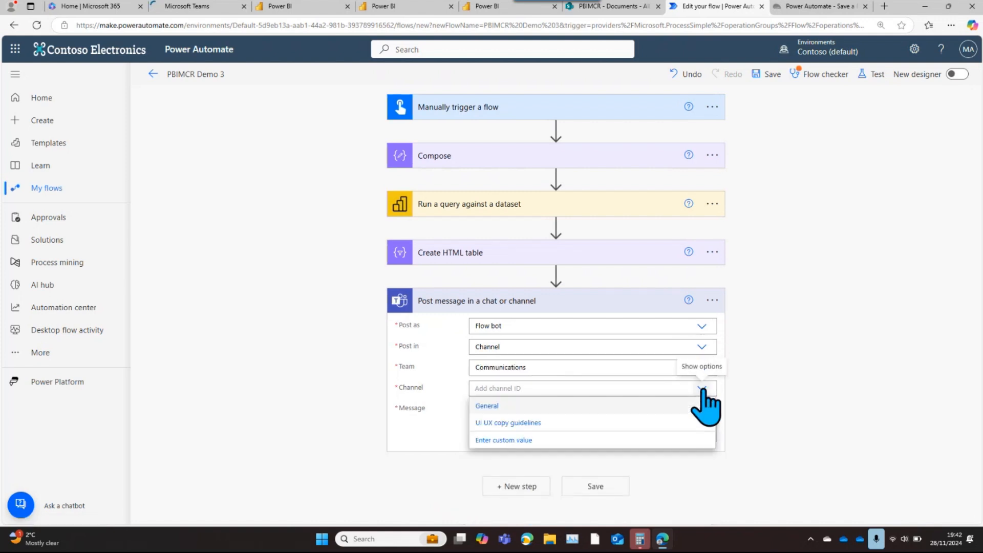
right_click(487, 412)
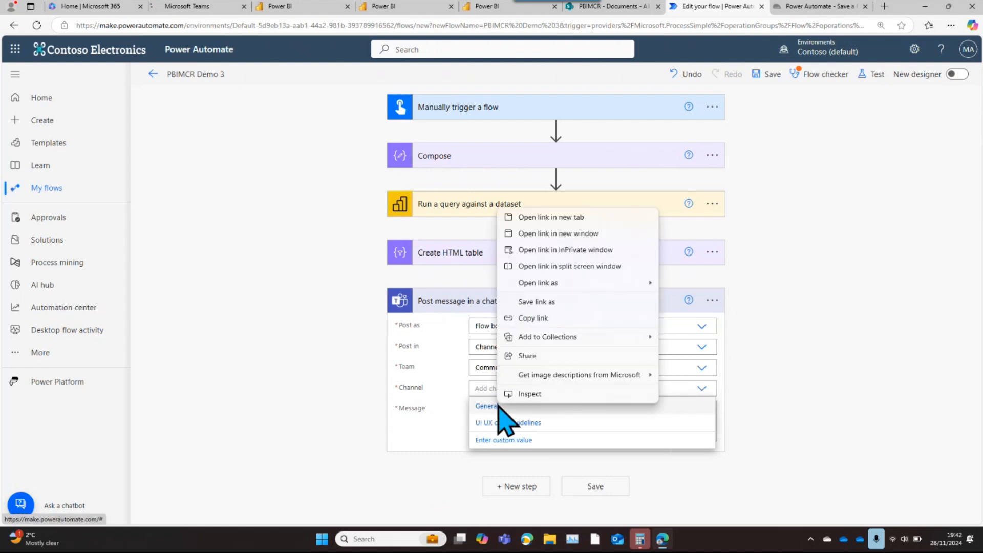
key("Escape")
left_click(485, 409)
left_click(482, 413)
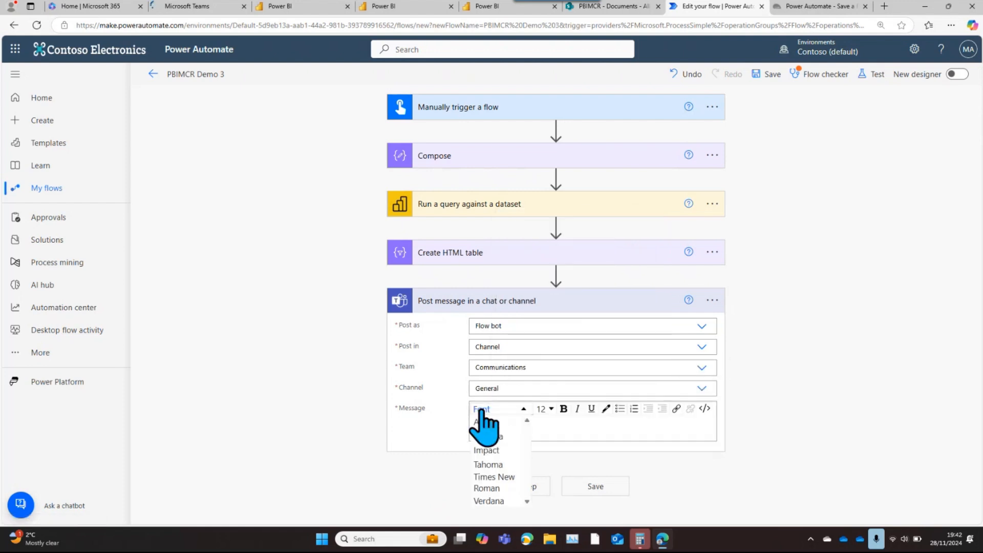
left_click(566, 426)
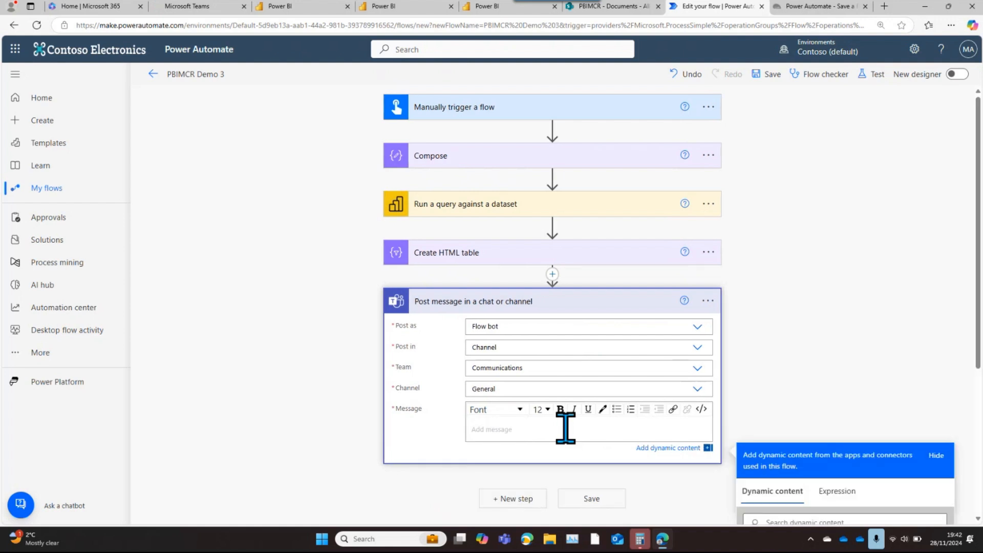
Compose the Teams message body as "Sales!!!!" with the Output of Create HTML table on the line below it
type("Sales!!!!")
key("Return")
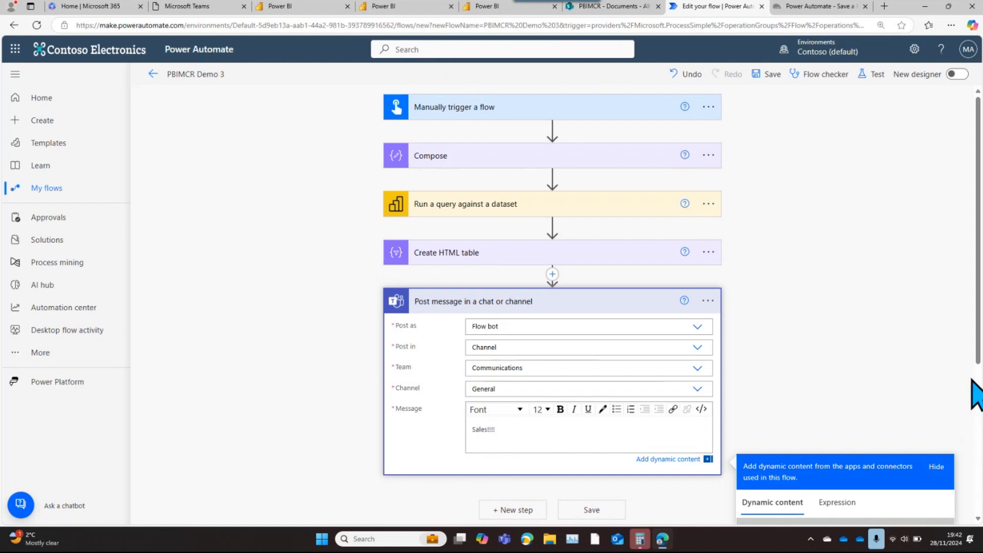
left_click_drag(979, 373, 972, 512)
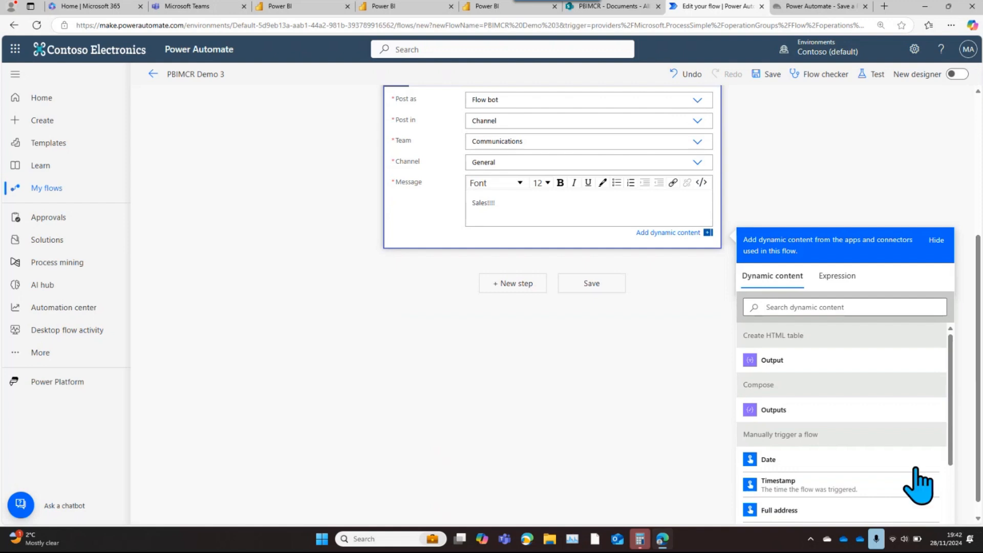
left_click(770, 367)
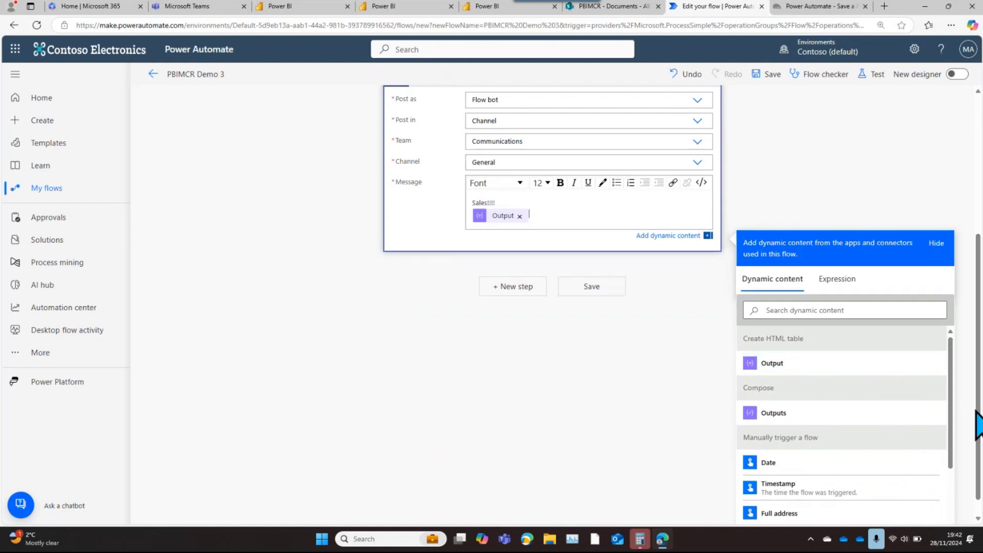
Save the PBIMCR Demo 3 flow and run a manual test of it
left_click_drag(979, 410, 980, 315)
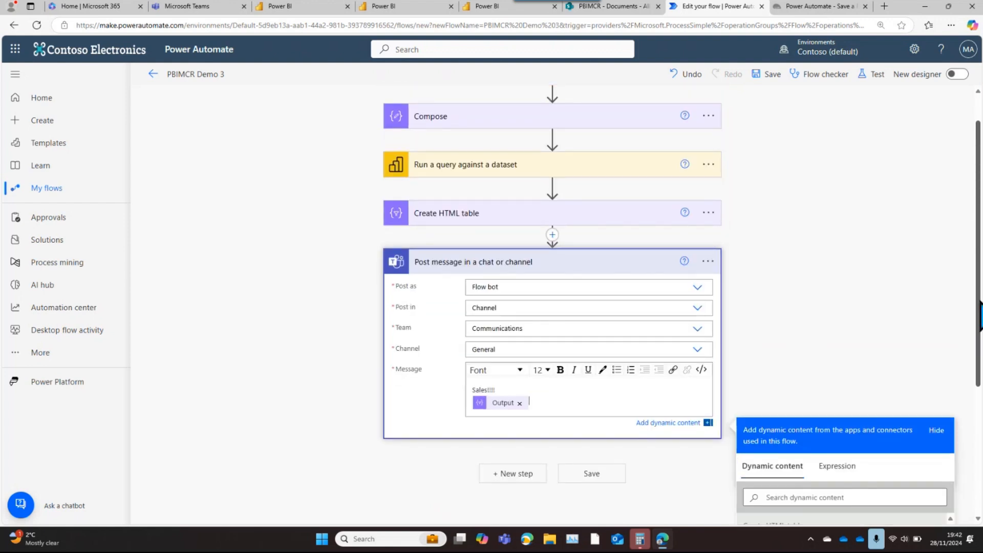
left_click(773, 75)
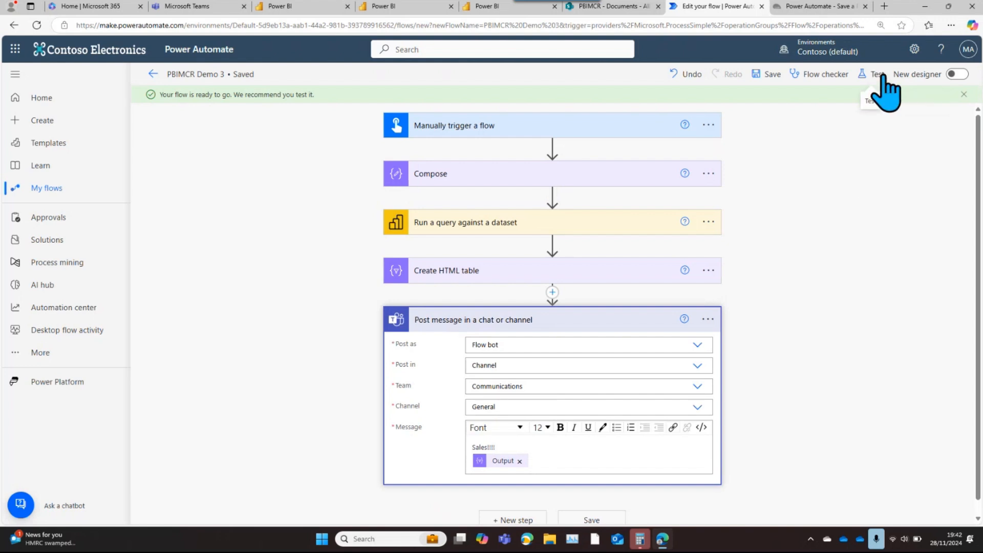
left_click(877, 75)
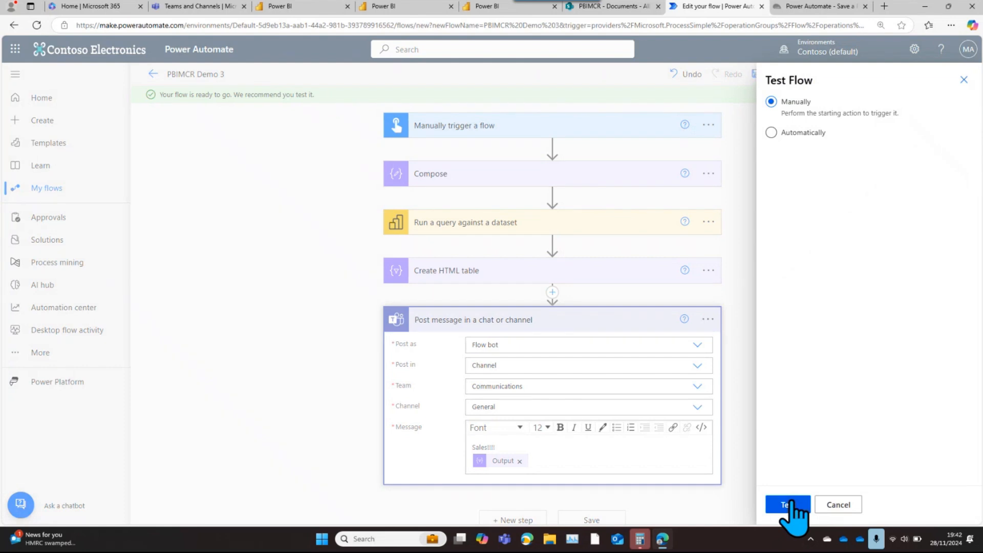
left_click(790, 503)
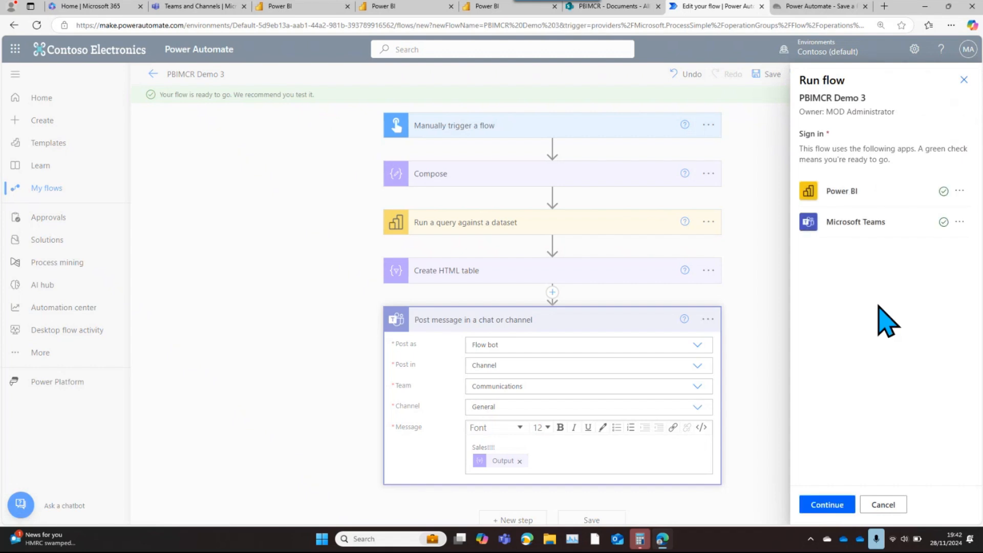
left_click(831, 510)
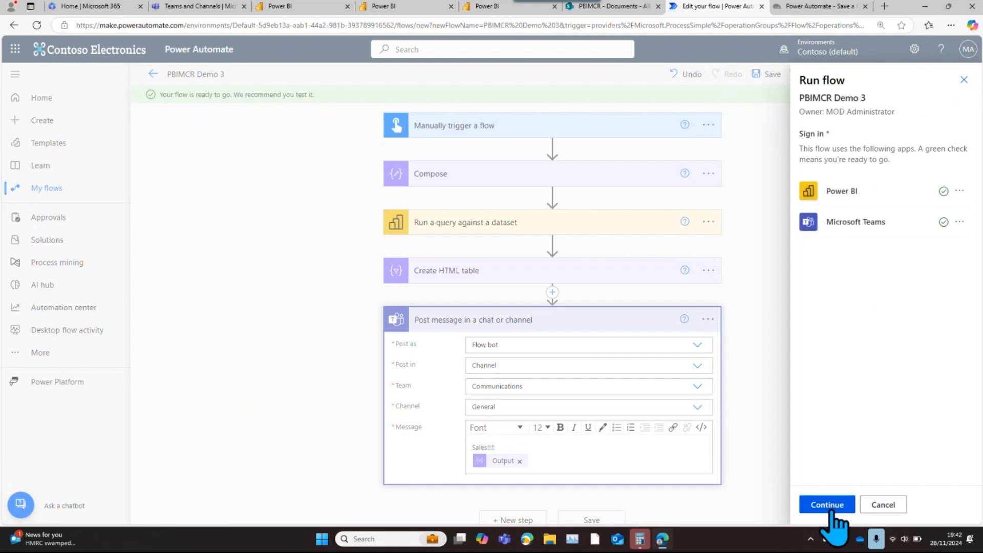
left_click(831, 507)
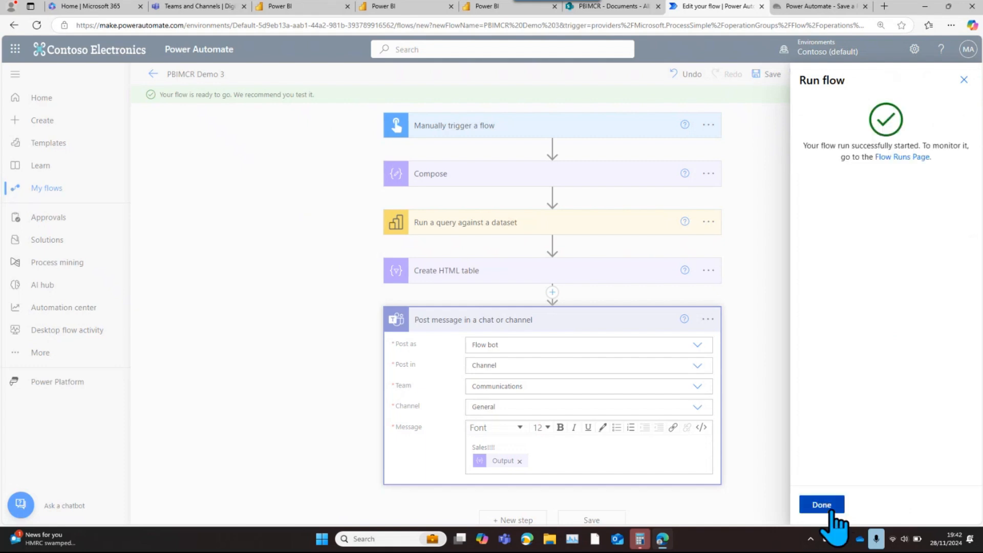
left_click(821, 505)
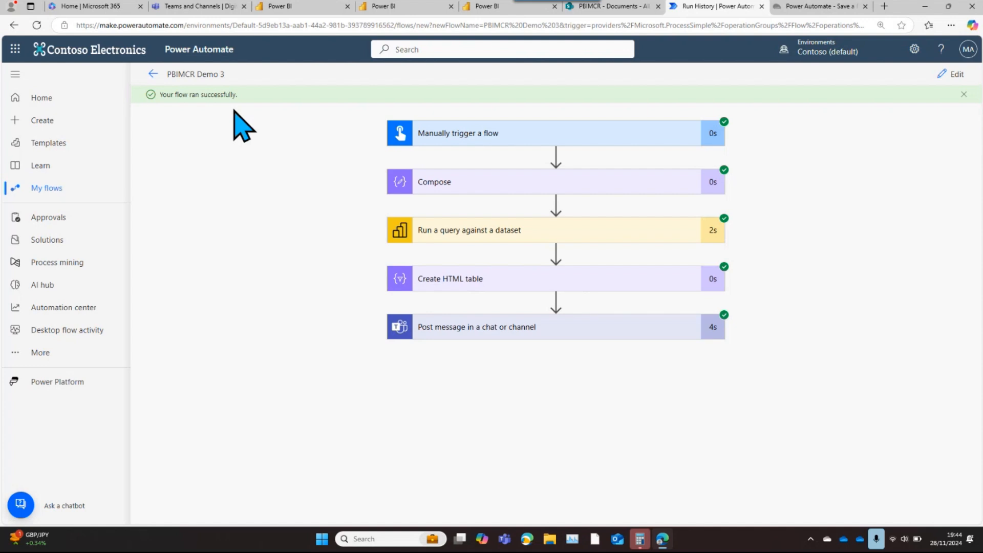
Switch to Microsoft Teams, dismiss the welcome dialogs and check the General channel of the Communications team for the posted sales table
left_click(191, 7)
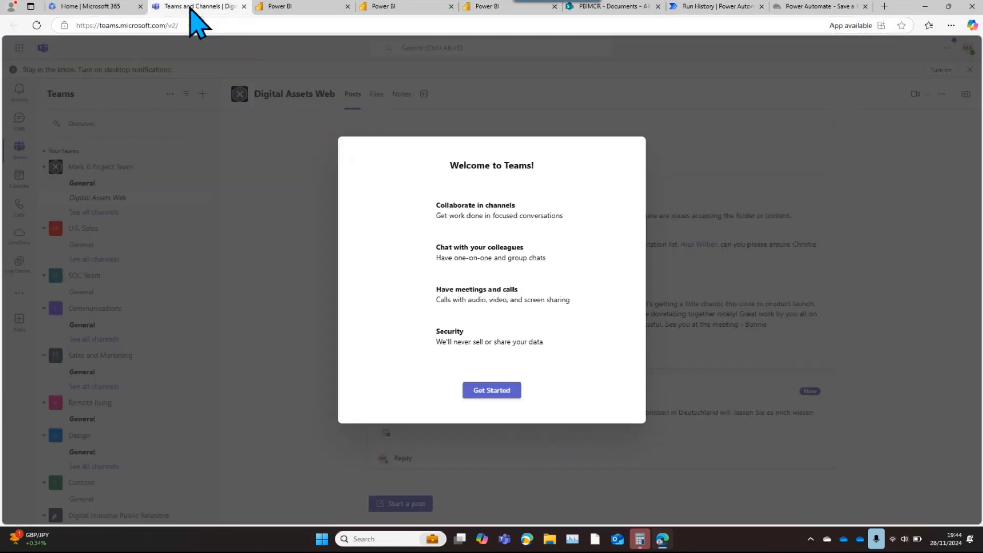
left_click(490, 393)
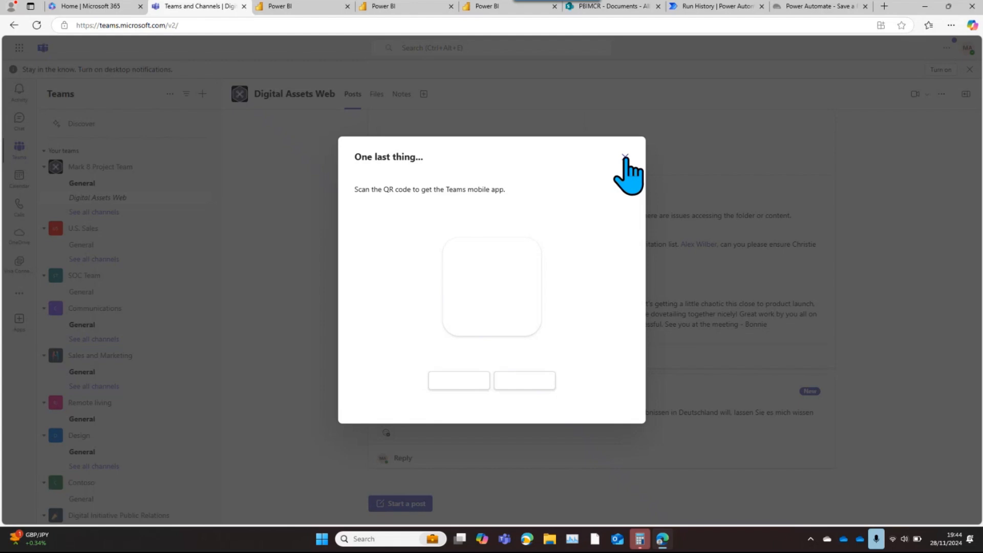
left_click(625, 157)
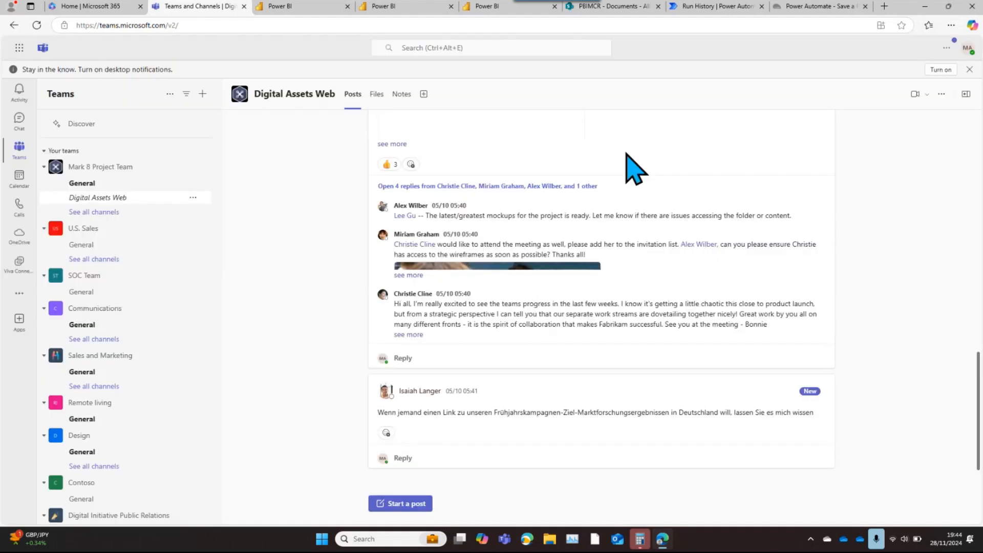
left_click(83, 325)
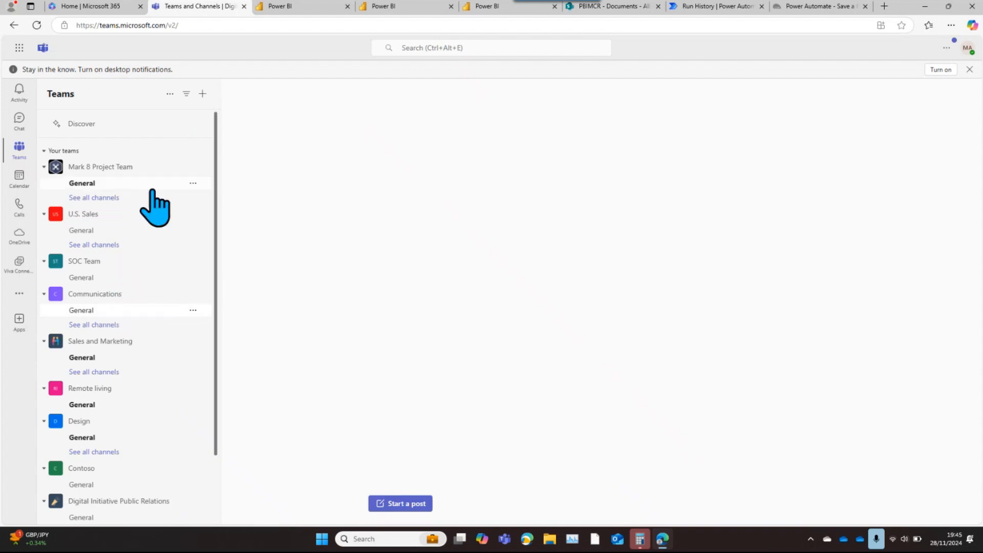
left_click(91, 185)
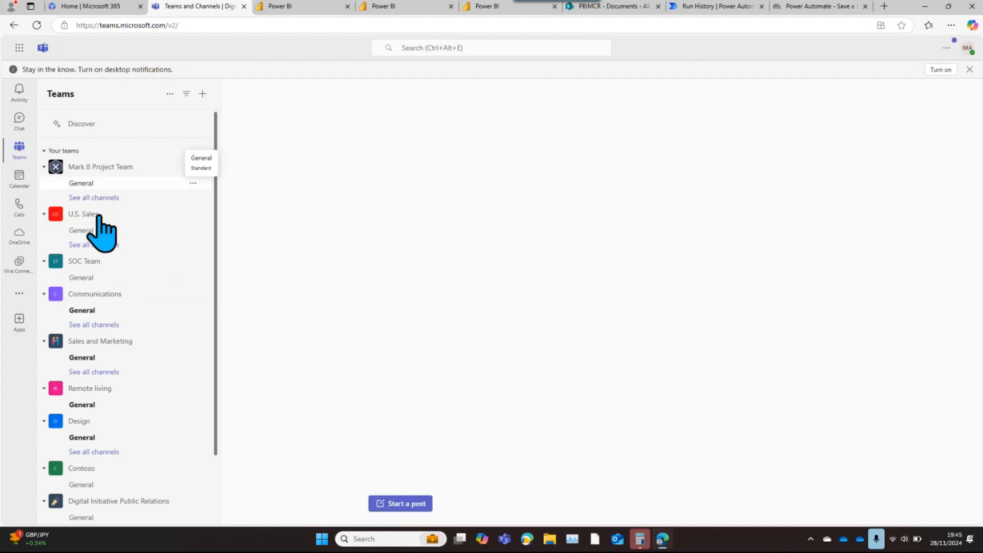
left_click(91, 310)
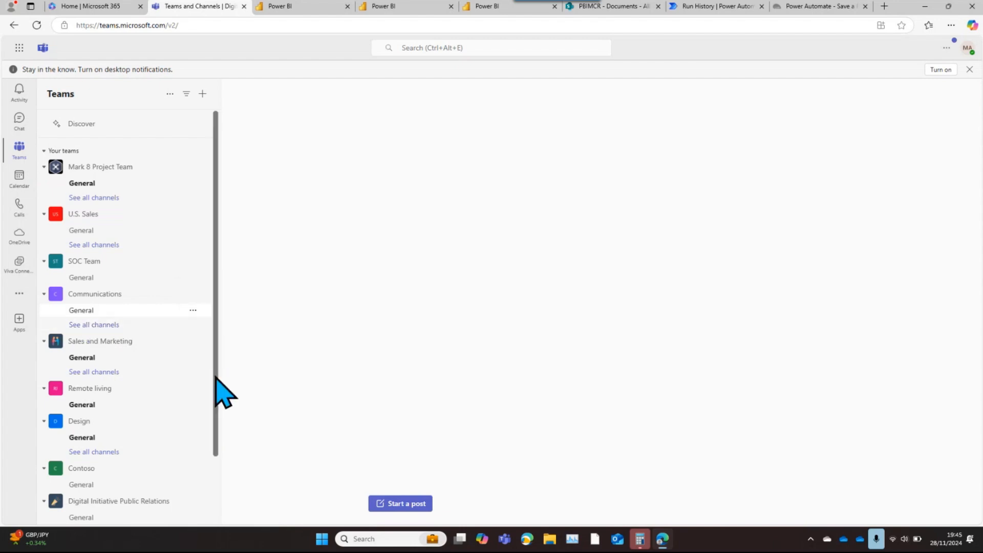
scroll(214, 477, "down", 2)
scroll(214, 477, "up", 2)
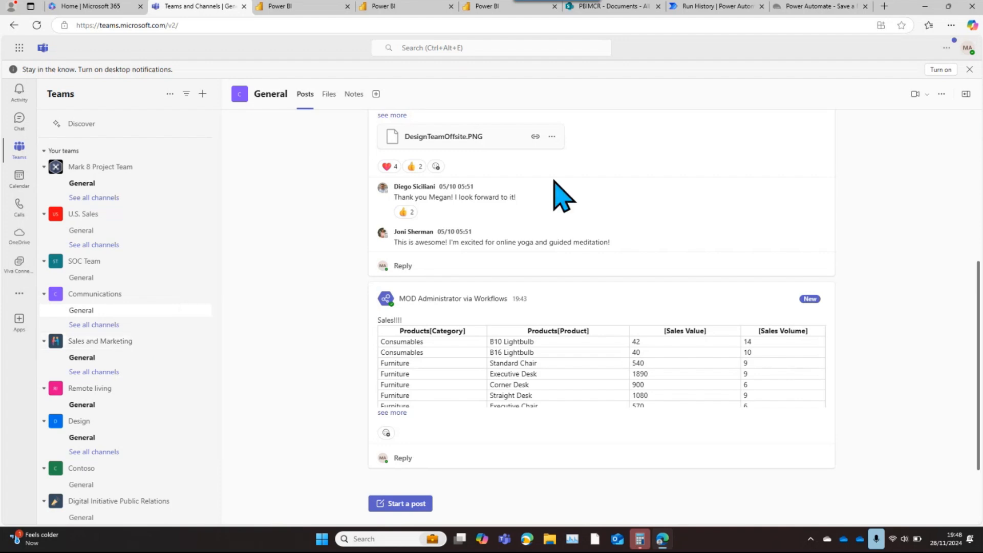
Switch back to Power Automate and open the page for creating a new flow
left_click(714, 11)
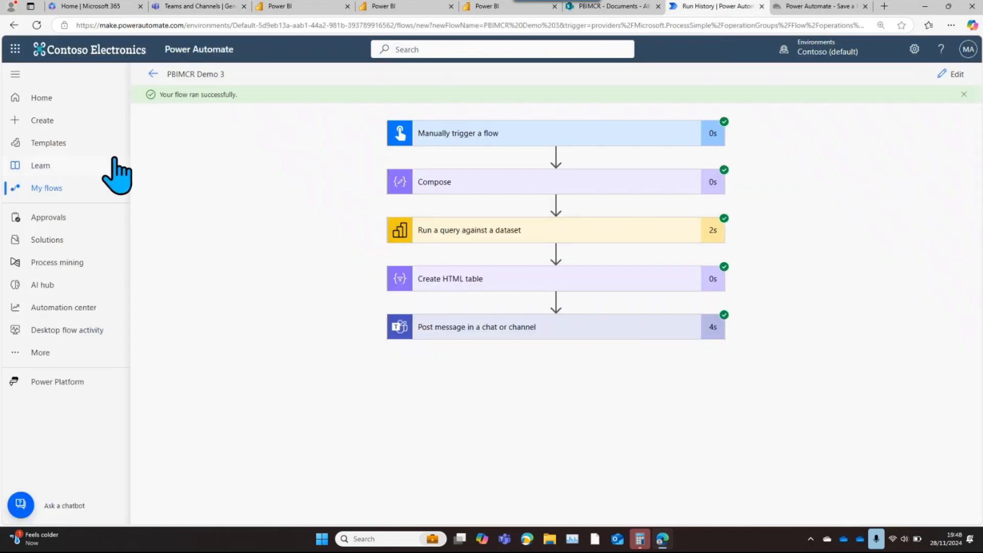
left_click(38, 121)
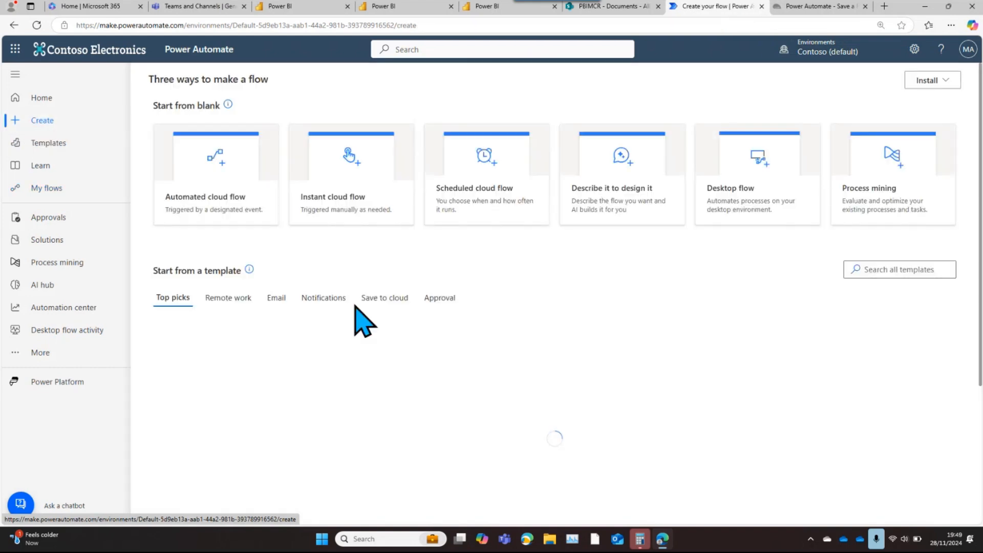
Try a weekly repeat schedule for a new scheduled cloud flow and close the dialog without creating it
left_click(496, 176)
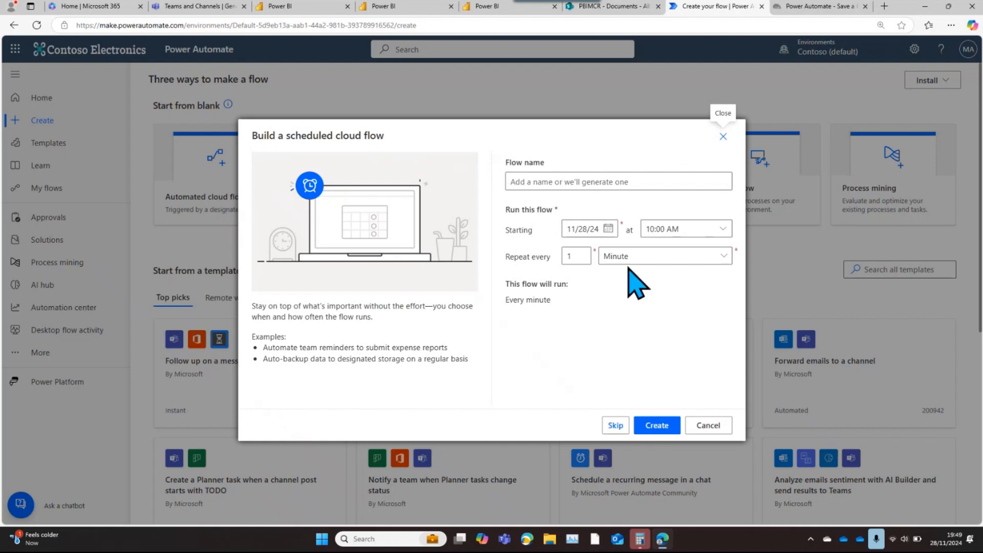
left_click(648, 255)
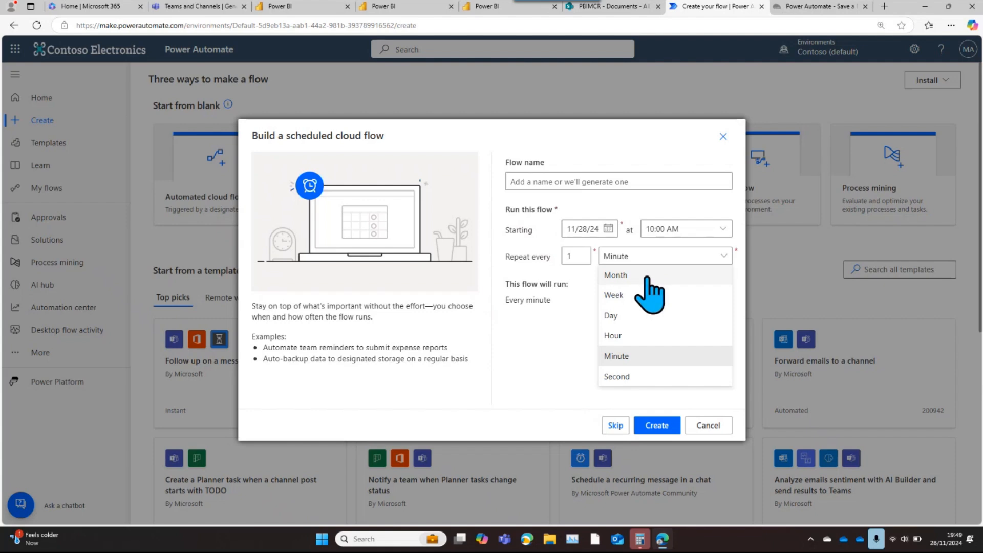
left_click(627, 303)
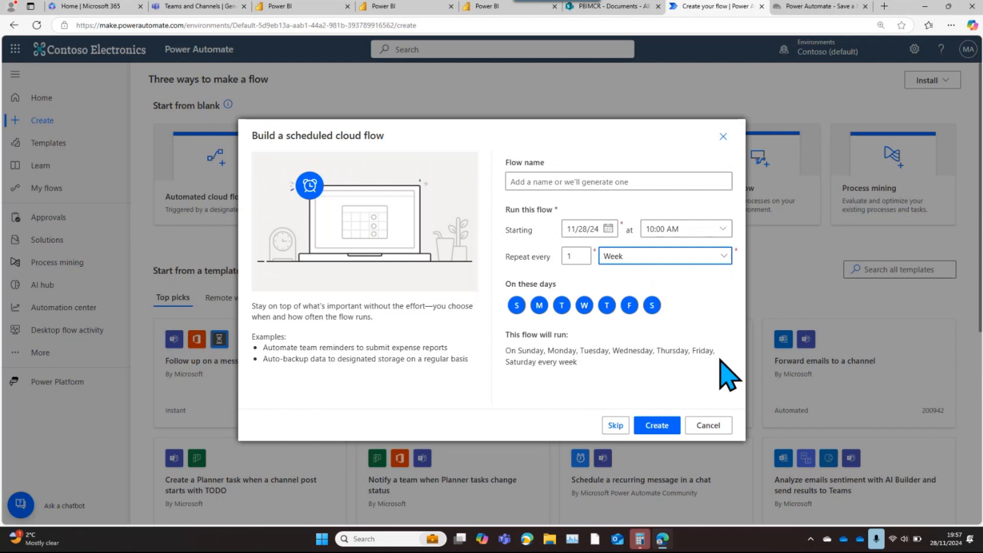
left_click(723, 136)
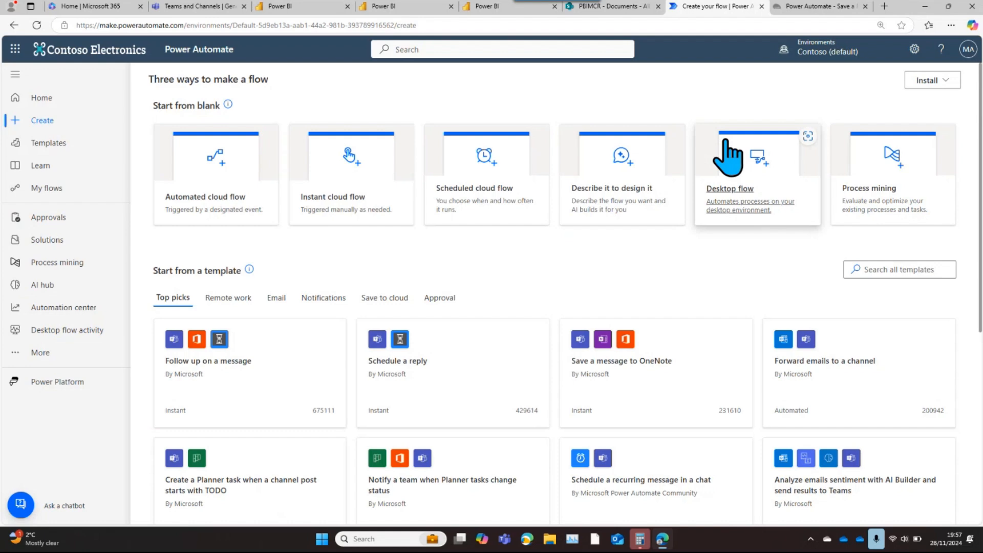
Create a manually triggered instant cloud flow named "Google faster than" plus the person's first name, and block the site's clipboard access
left_click(388, 187)
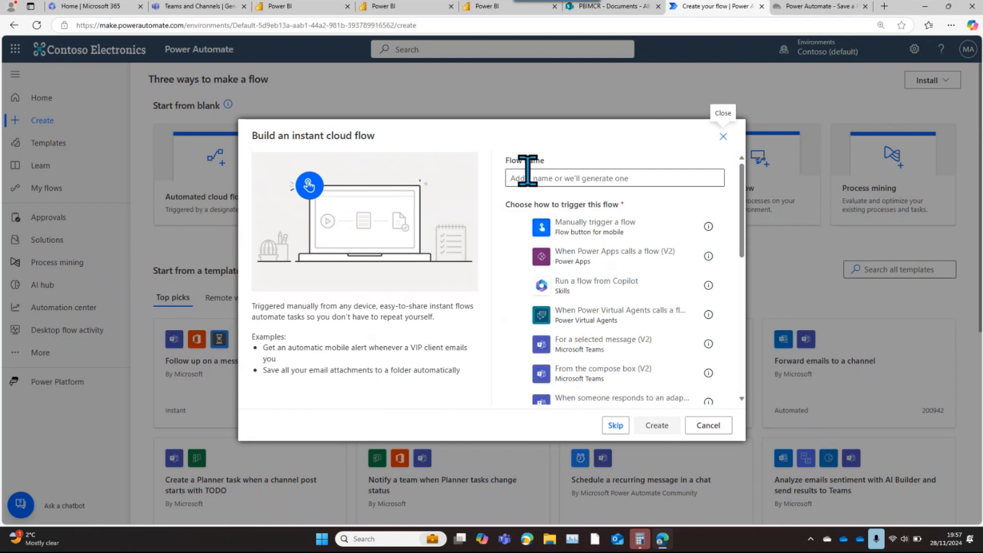
left_click(528, 174)
type("Google faster t")
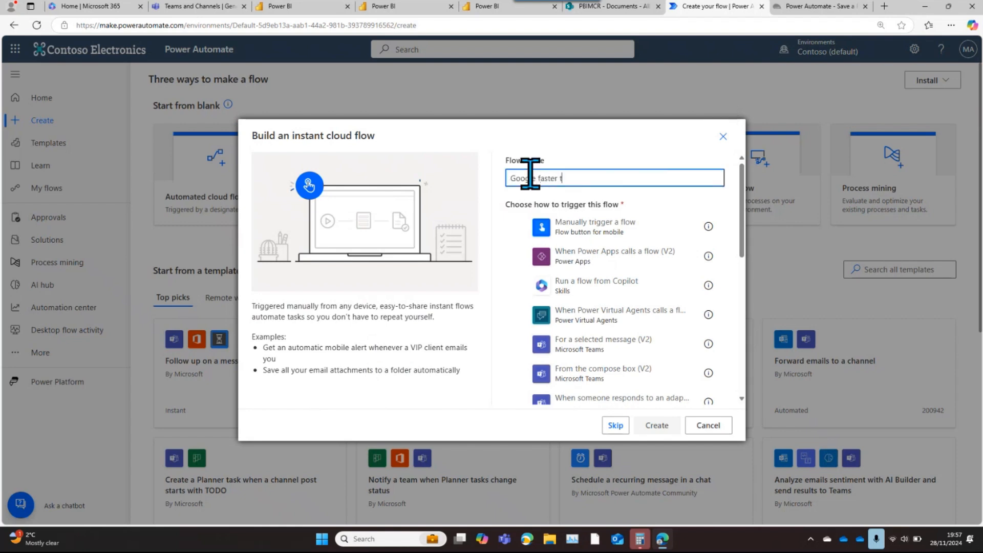
type("han Johnny")
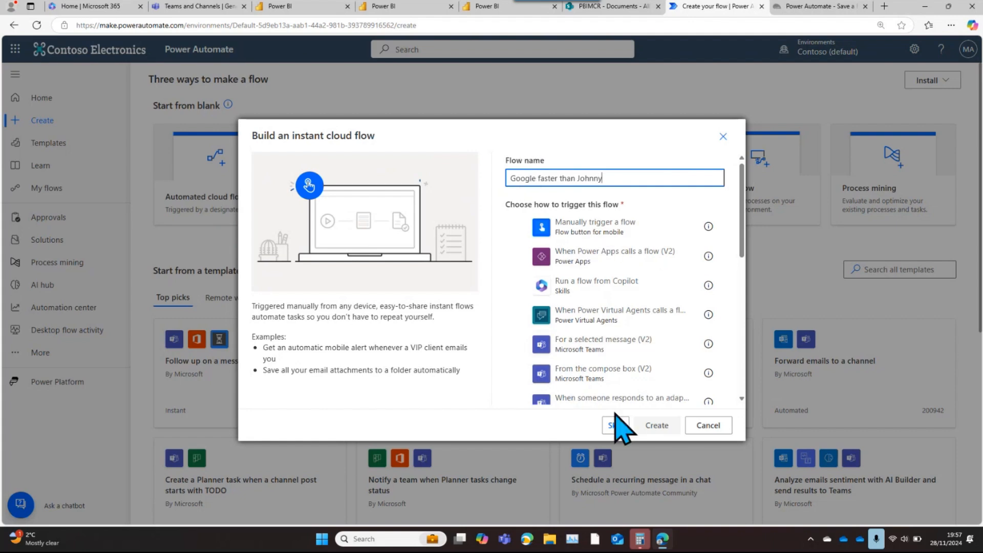
left_click(581, 235)
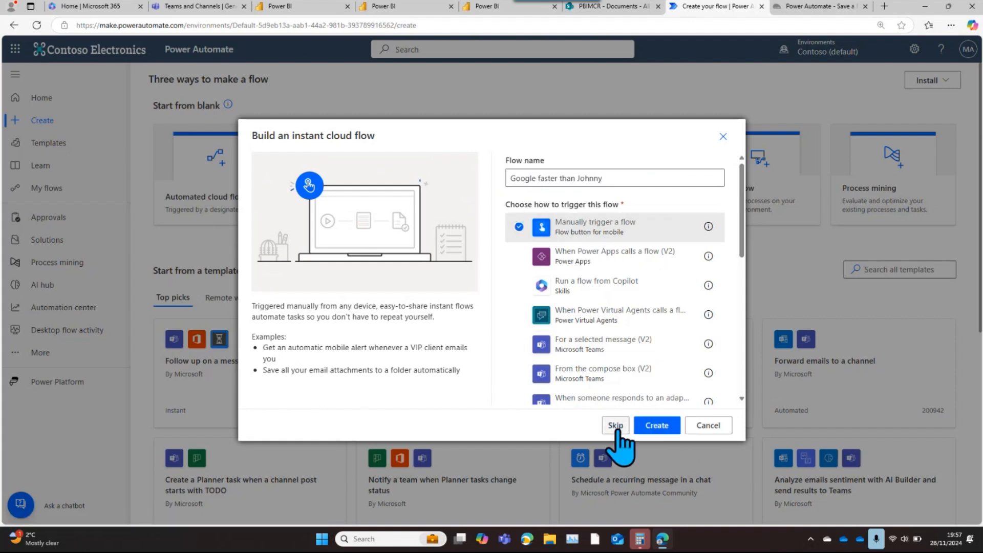
left_click(661, 429)
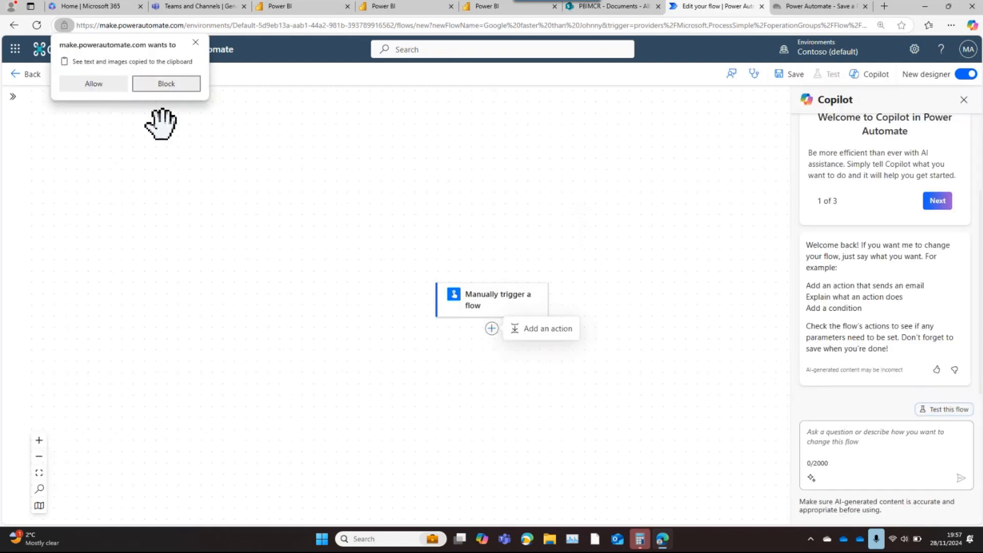
left_click(169, 84)
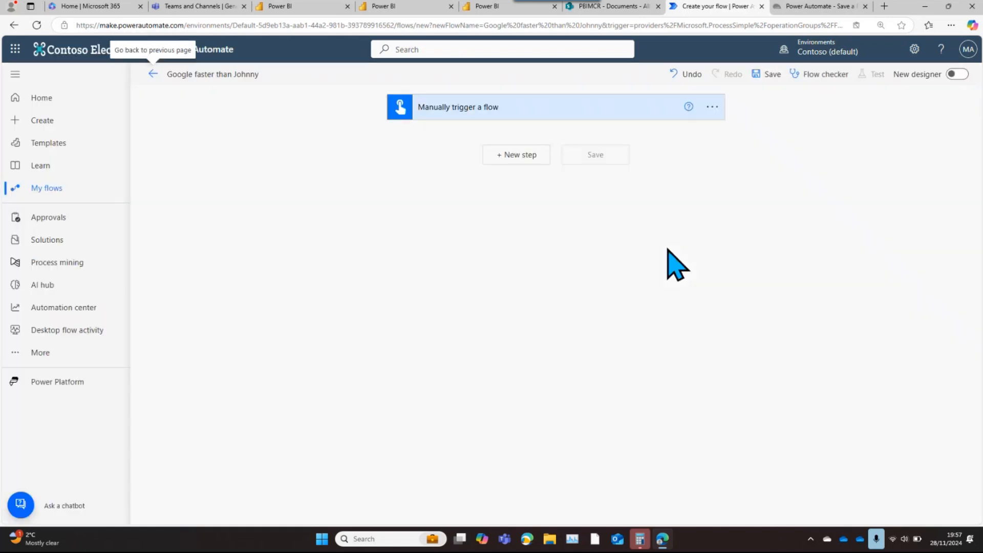
Start a new step below the manual trigger and search the connectors and actions for AD and ADLS
left_click(523, 156)
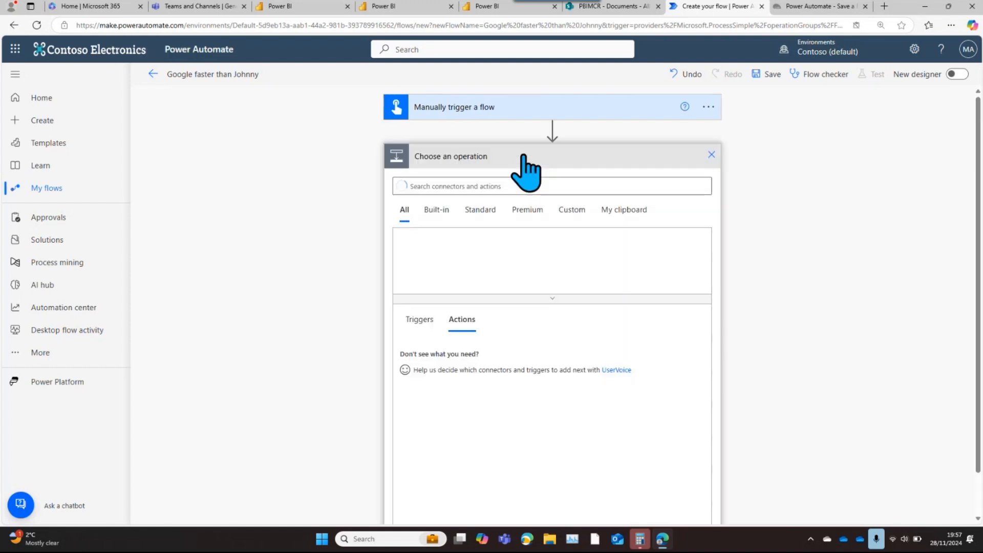
left_click(483, 187)
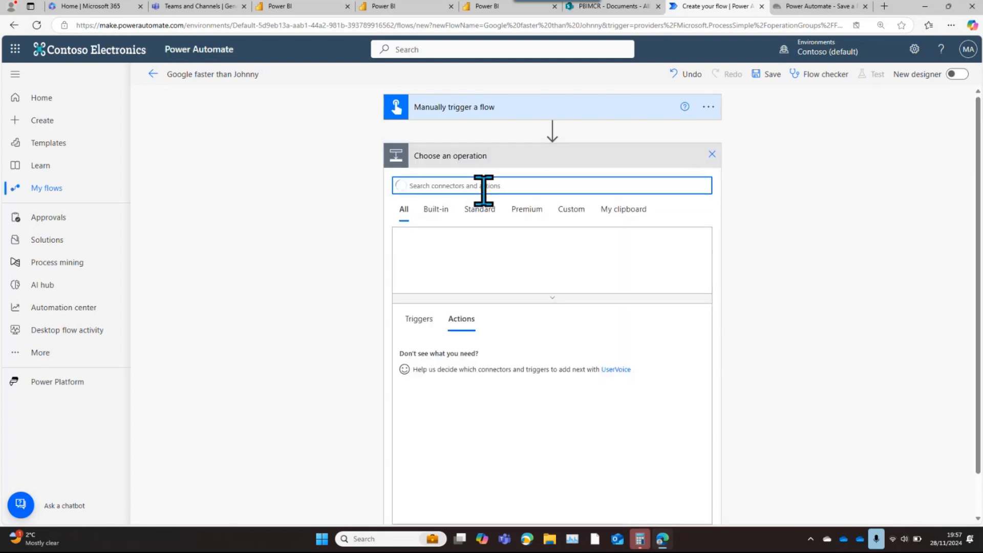
type("adls")
key("BackSpace")
key("BackSpace")
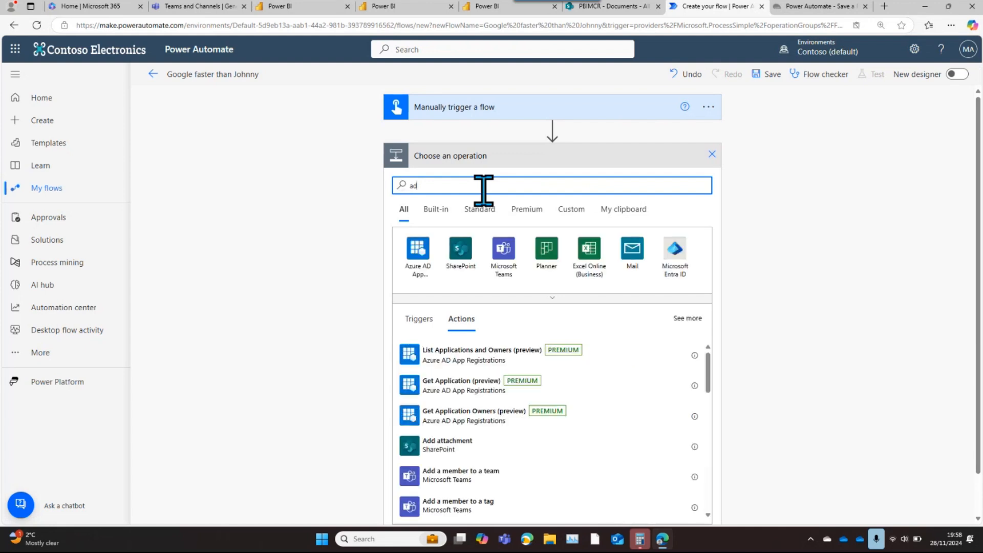
key("BackSpace")
key("BackSpace")
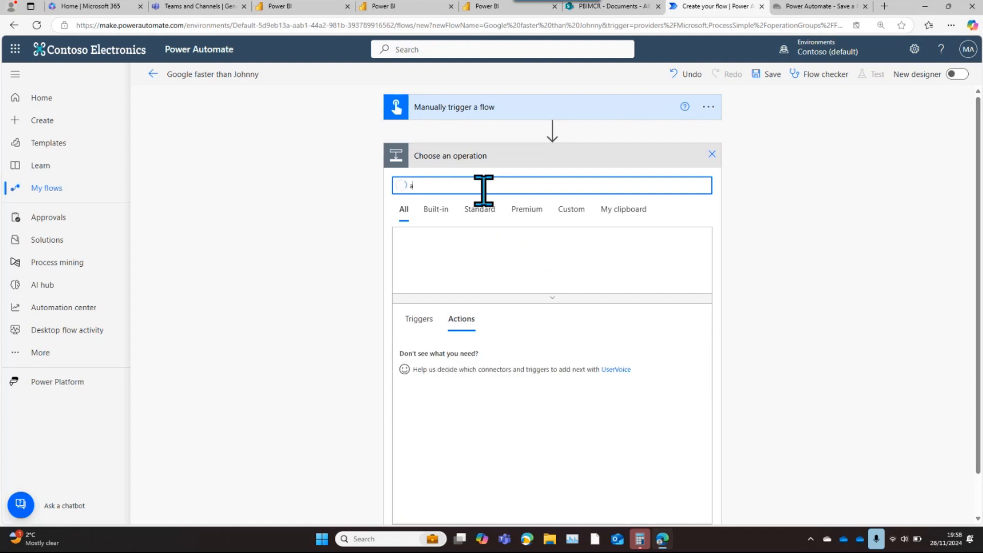
type("AD")
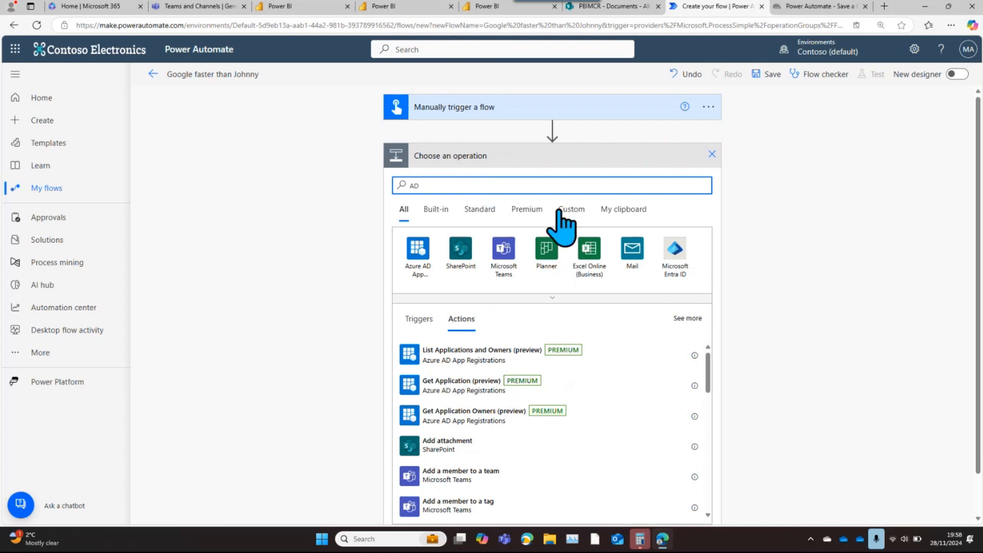
left_click_drag(710, 385, 710, 476)
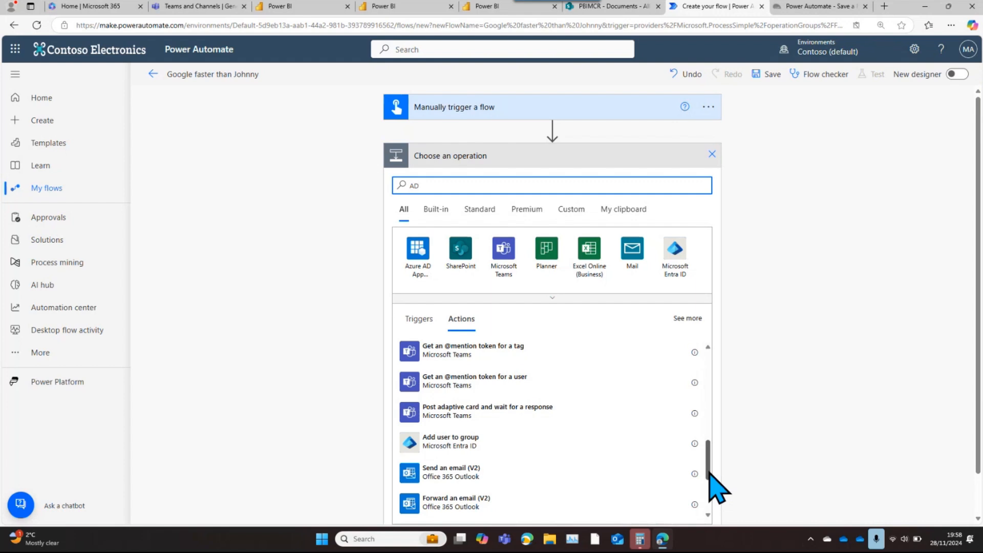
type("L")
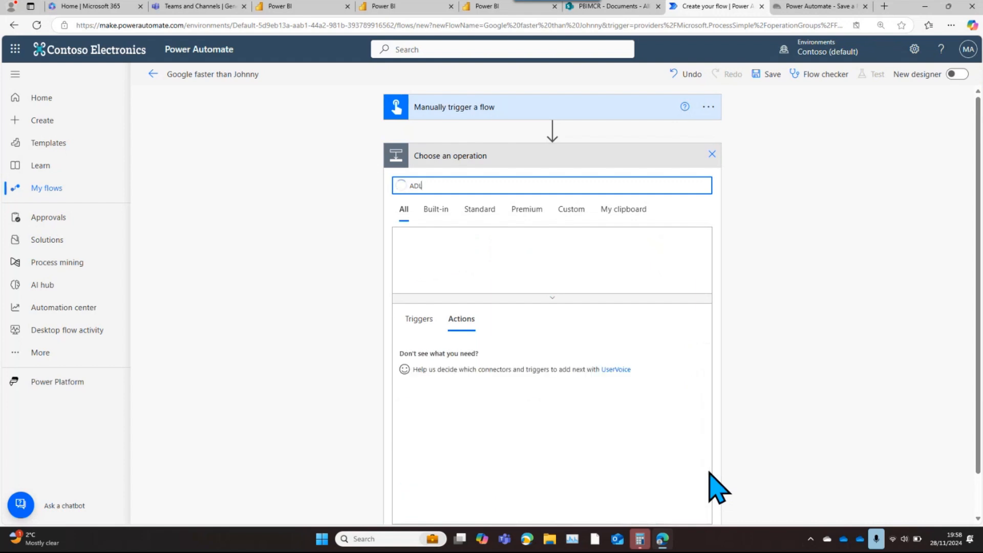
type("S")
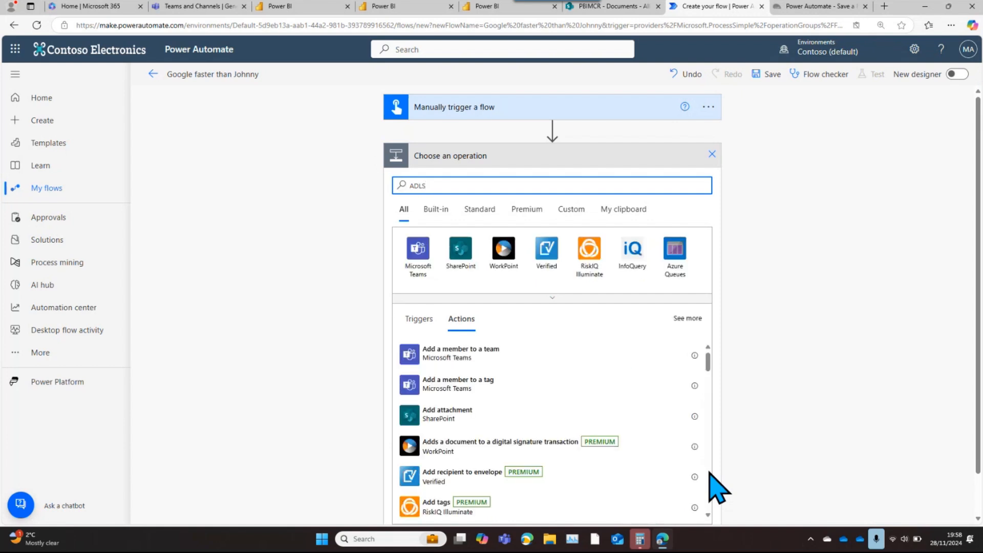
Replace the operation search with "blob storage" and choose the Azure Blob Storage connector for the new step
key("BackSpace")
key("BackSpace")
key("BackSpace")
key("BackSpace")
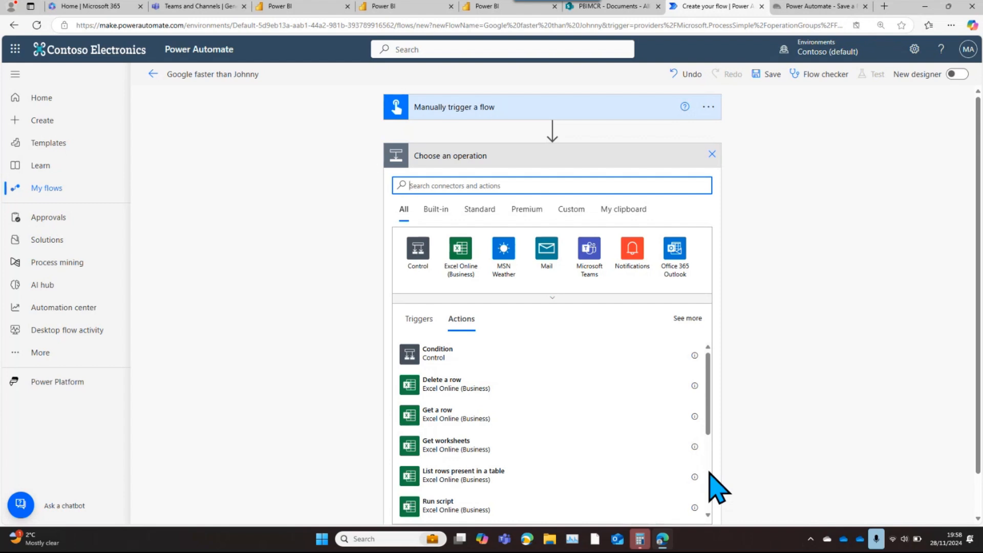
type("blob")
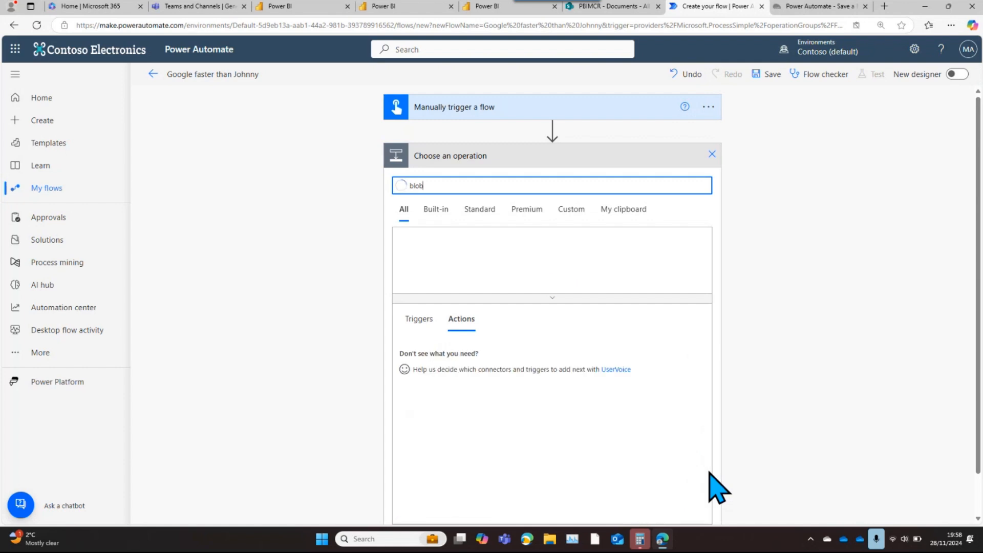
type(" storage")
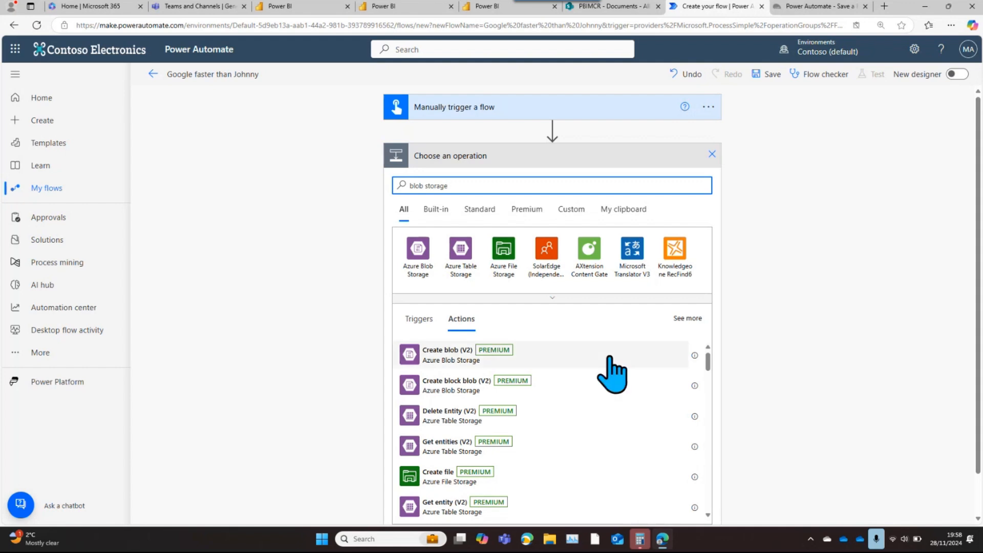
left_click(419, 263)
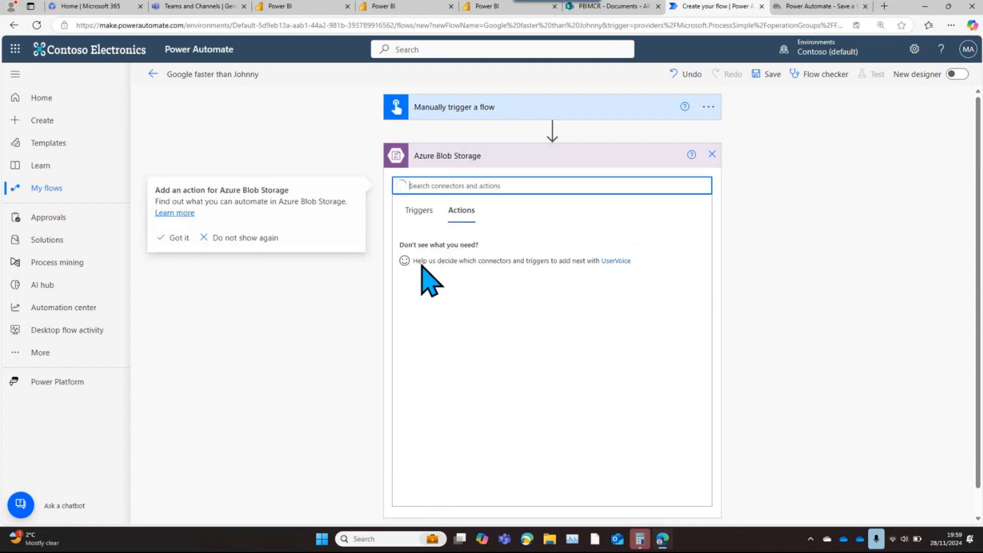